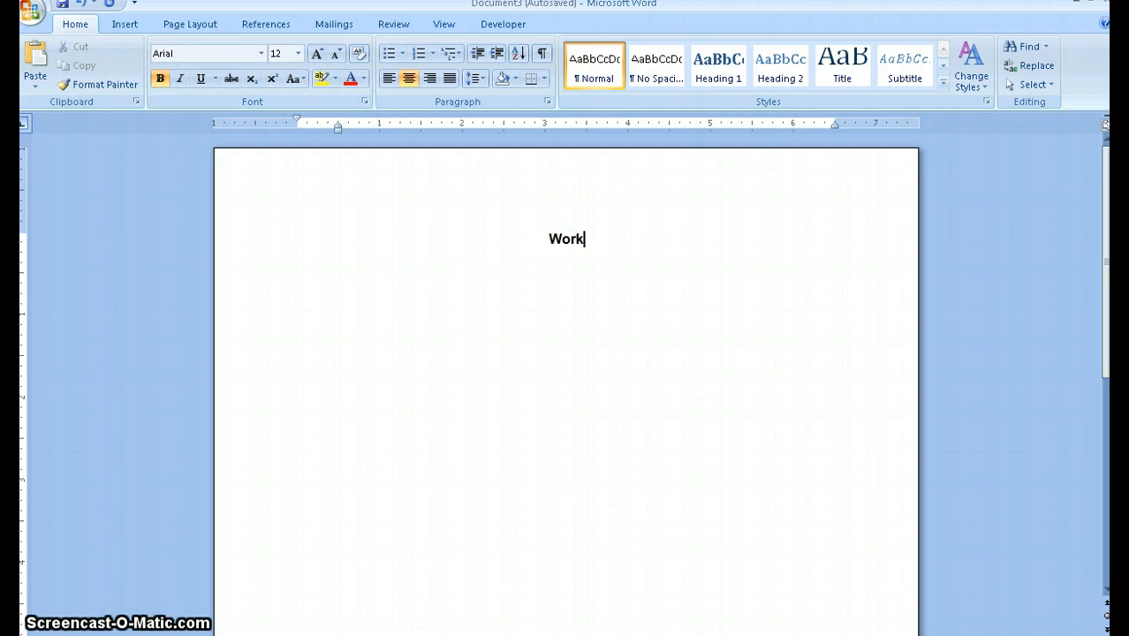
Step: Complete the heading as "Works Cited" and start a left-aligned line below it with 2.0 line spacing
text(ed)
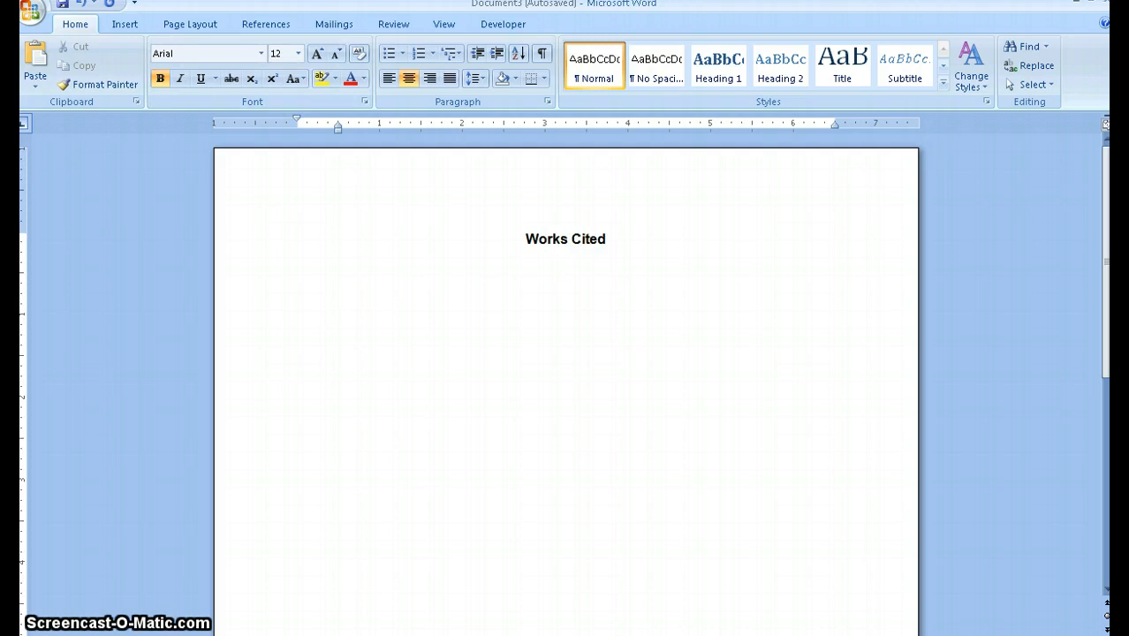
key(Return)
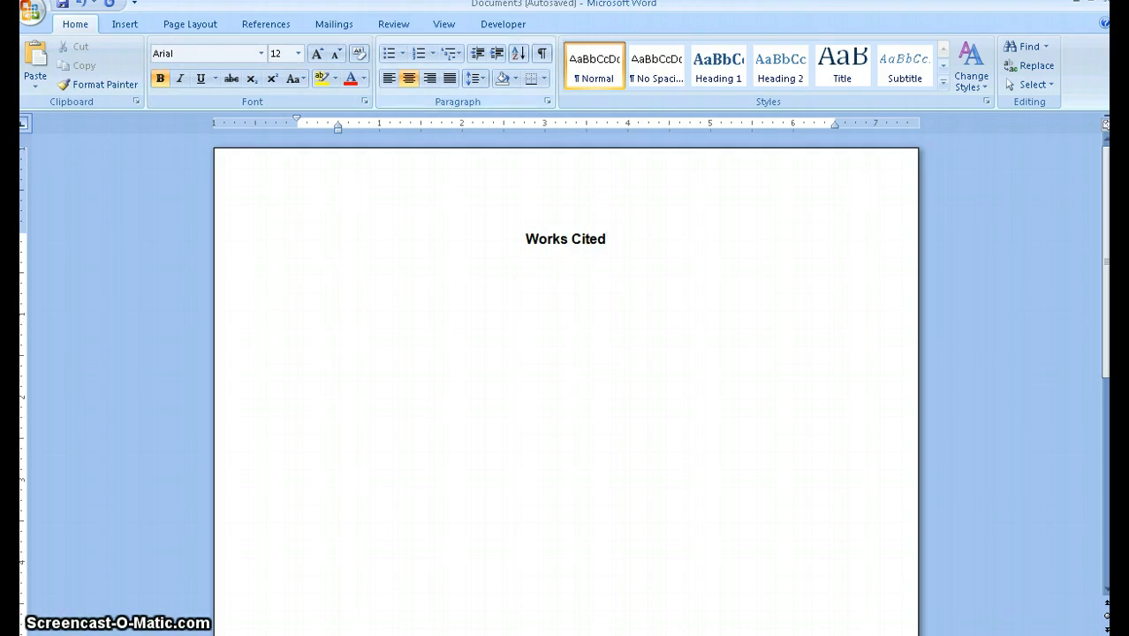
key(ctrl+l)
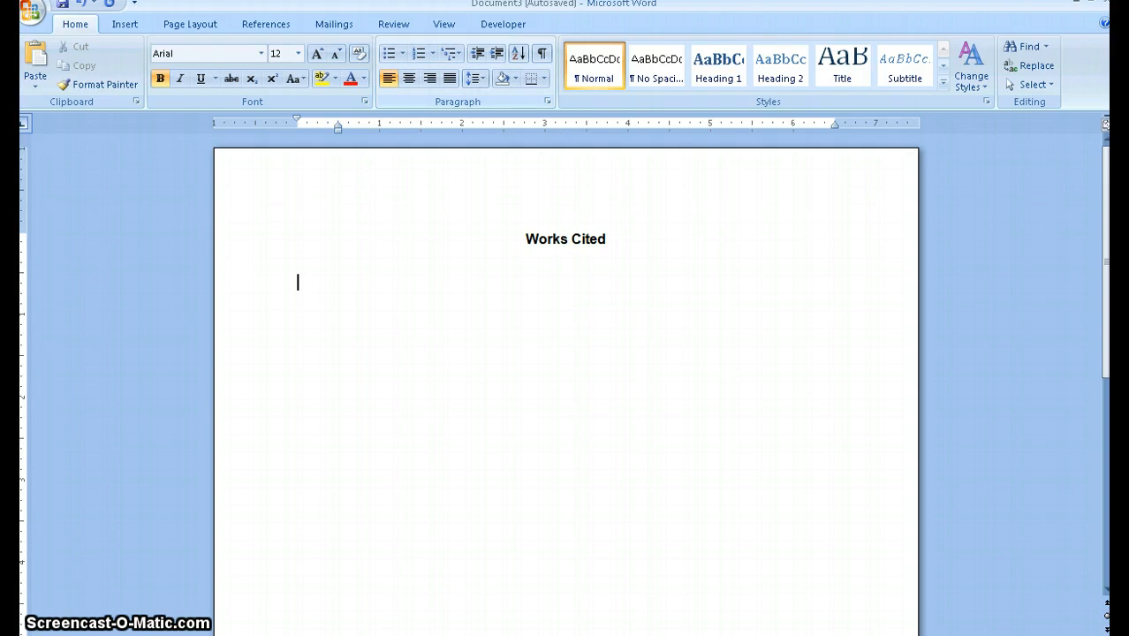
click(475, 78)
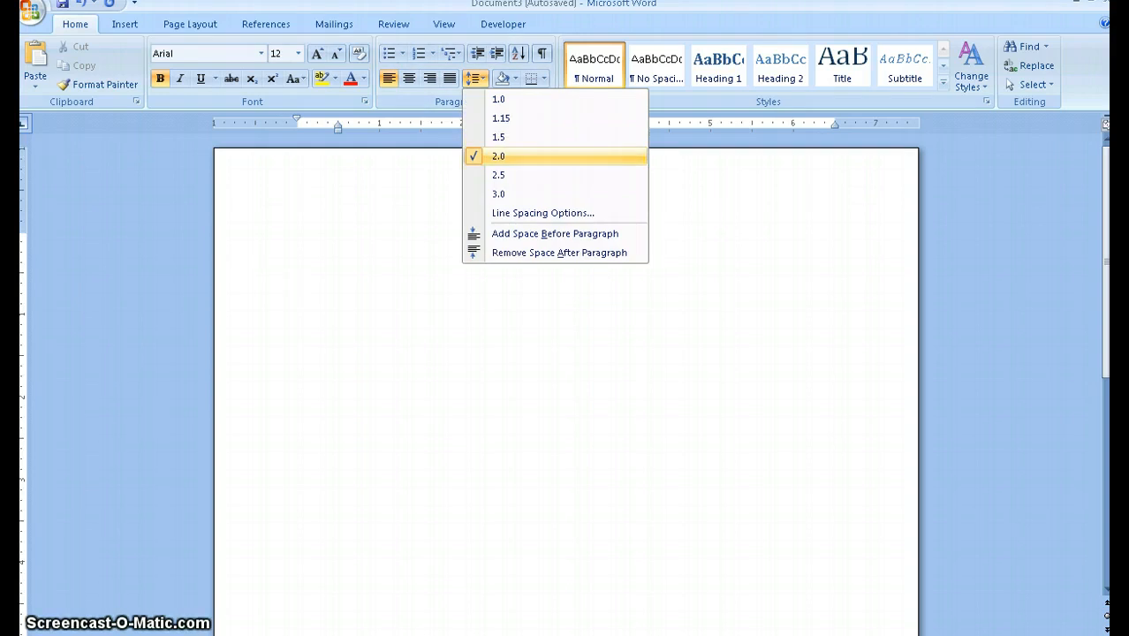
click(499, 156)
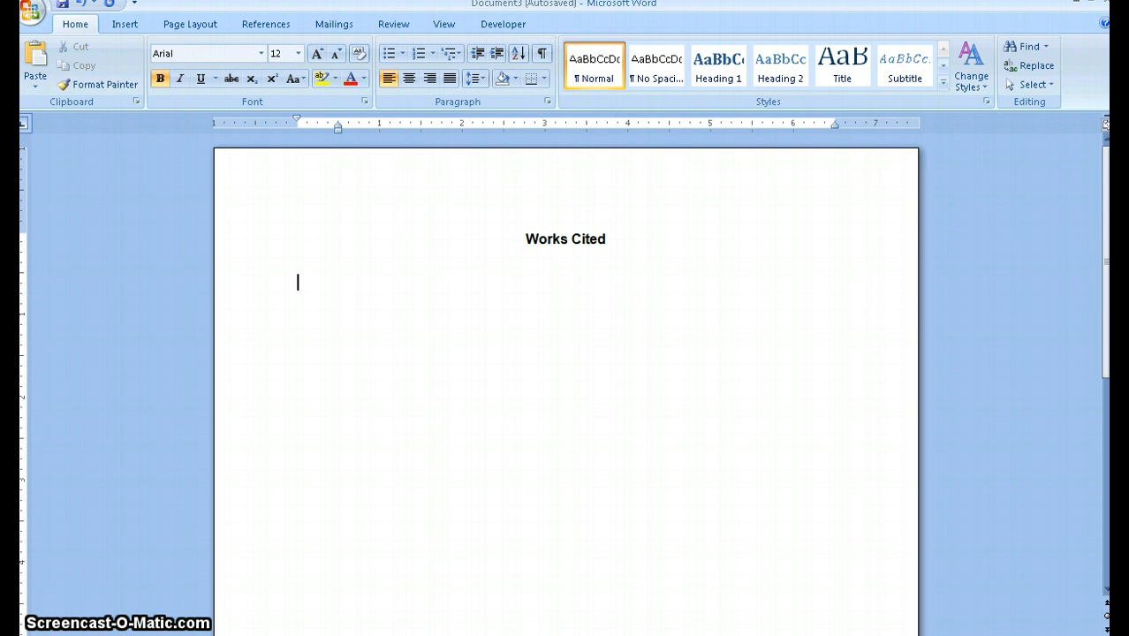
Step: Switch to Citation Machine in the browser, return to its start page and open the MLA citation form for a book
key(alt+Tab)
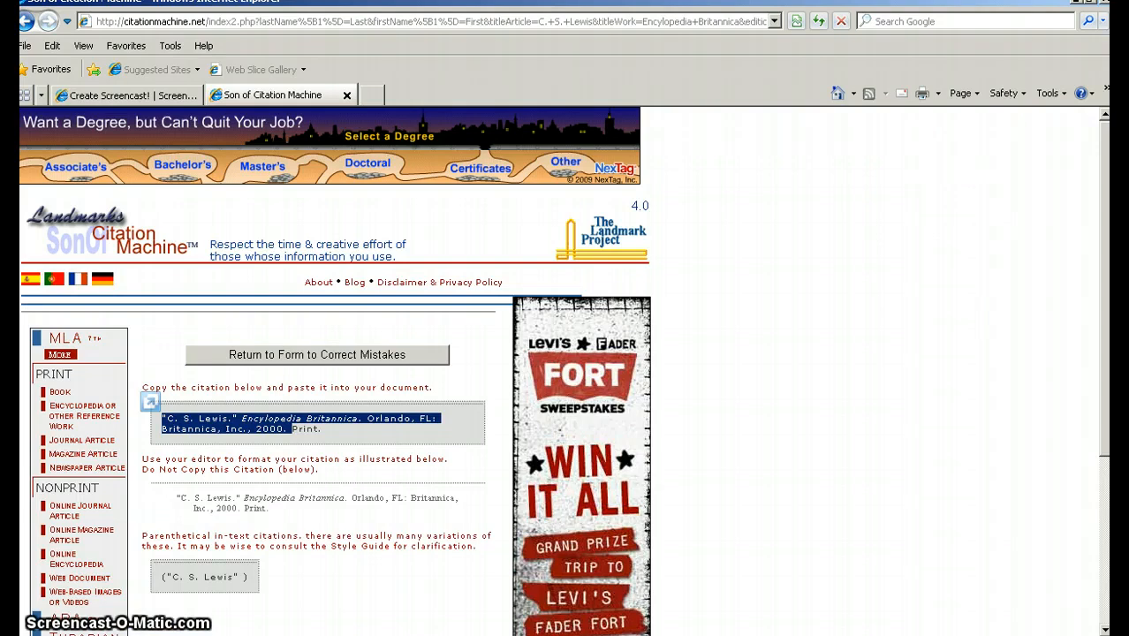
click(102, 237)
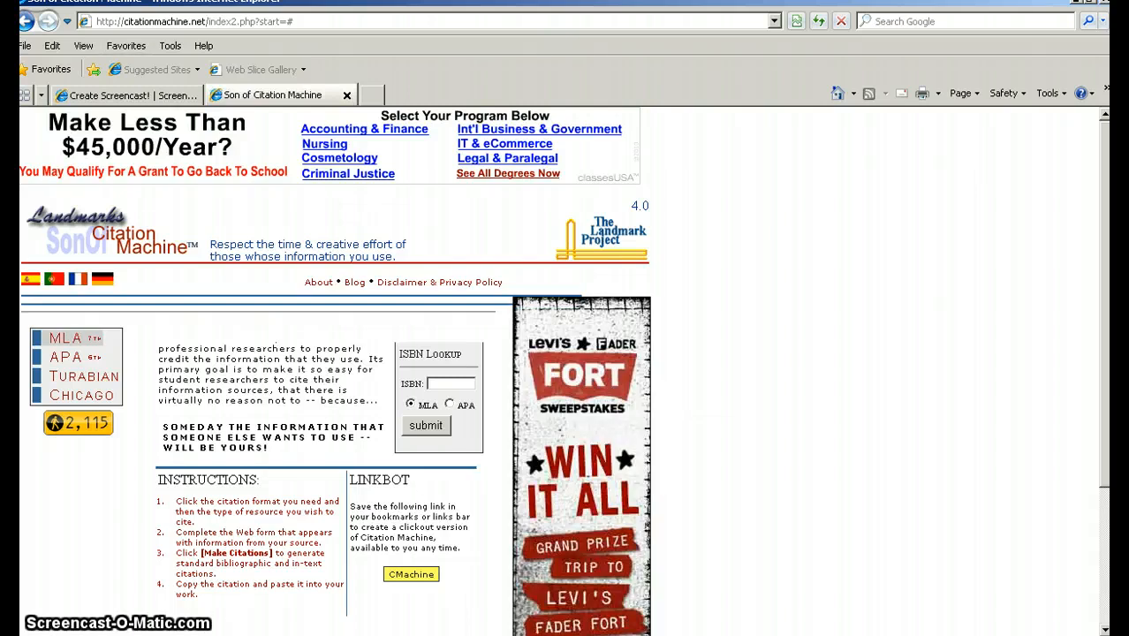
click(75, 338)
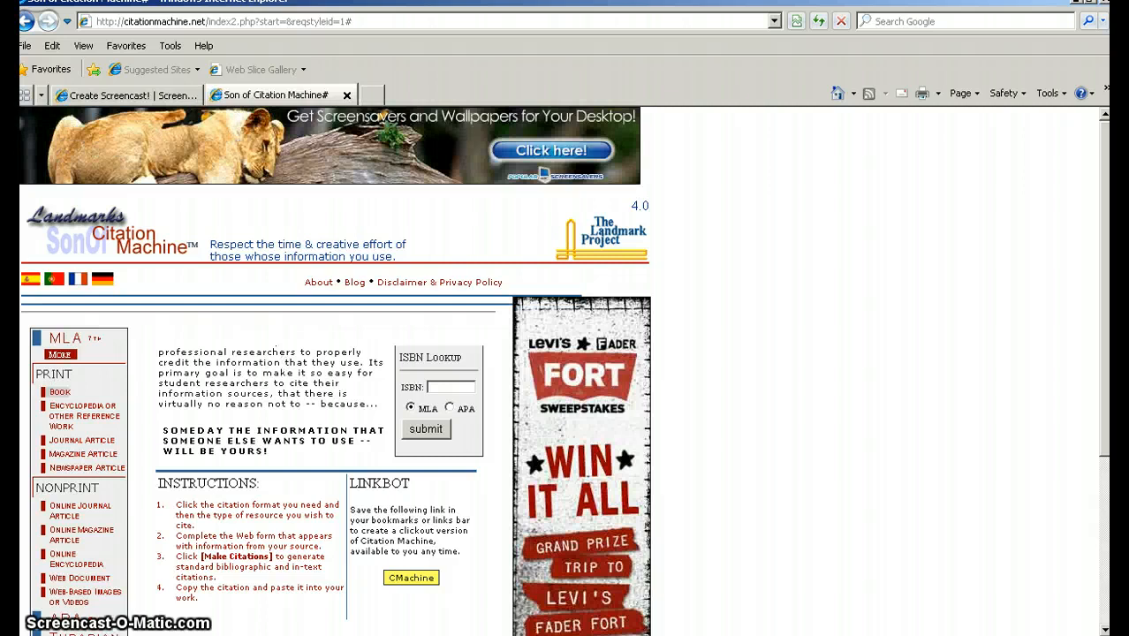
click(63, 393)
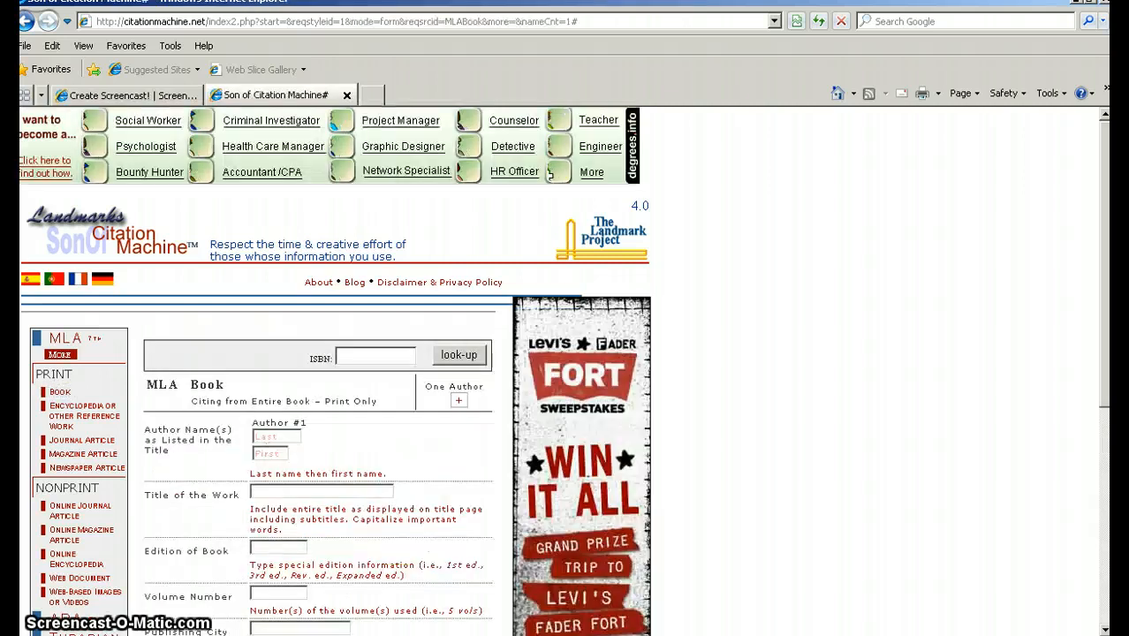
Step: Enter the book author's last name and first name in the MLA Book form
scroll(289, 436, down, 5)
click(267, 199)
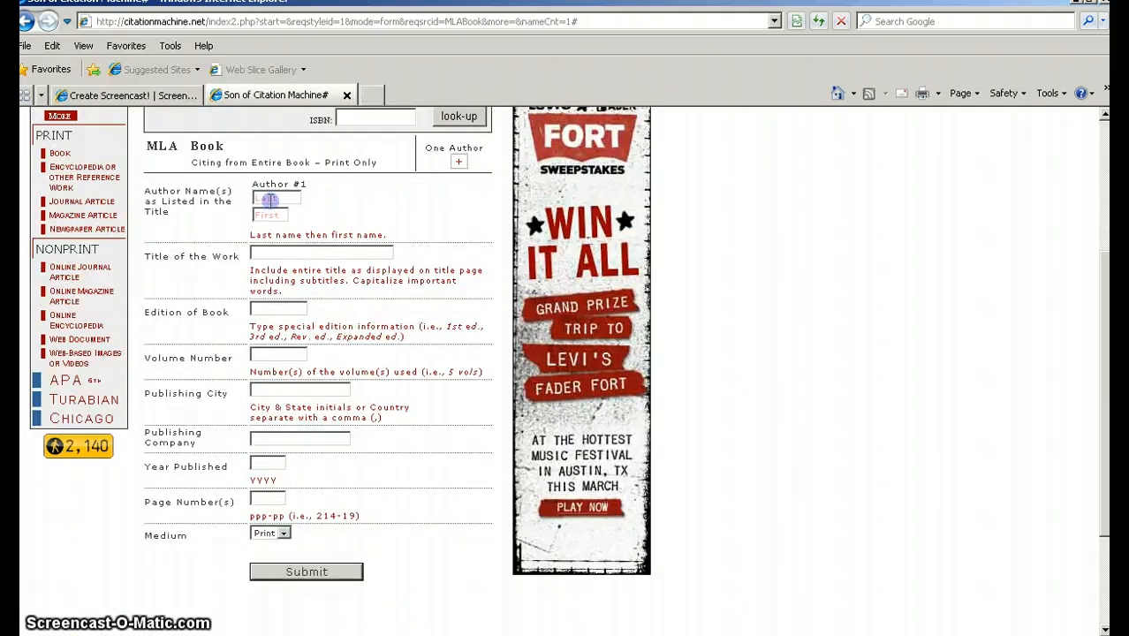
text(M)
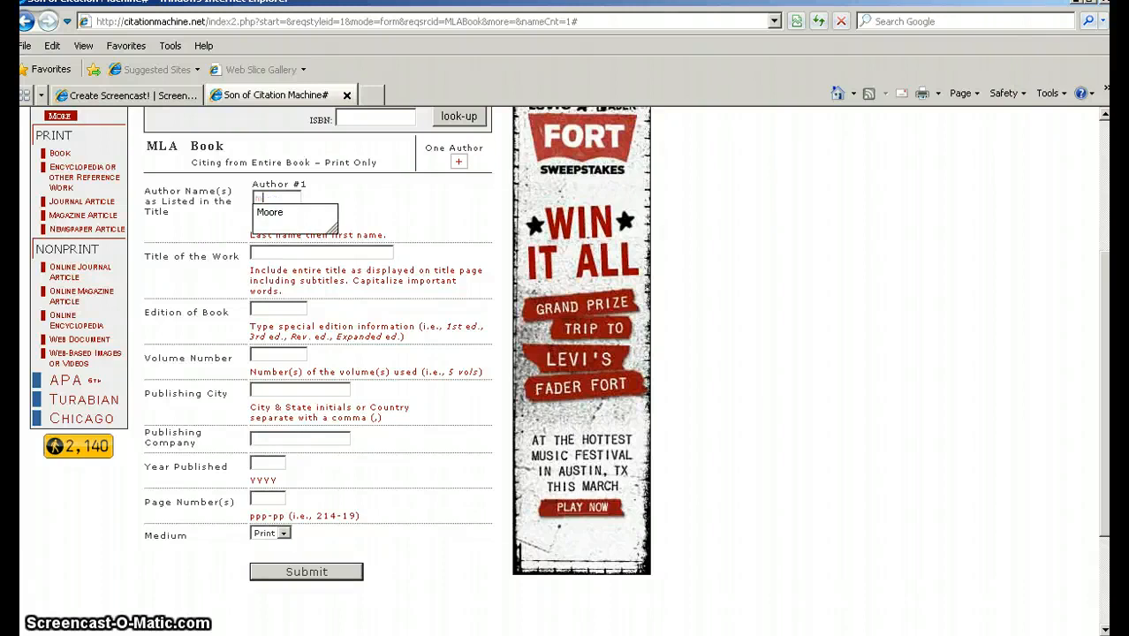
click(281, 212)
click(283, 215)
click(281, 214)
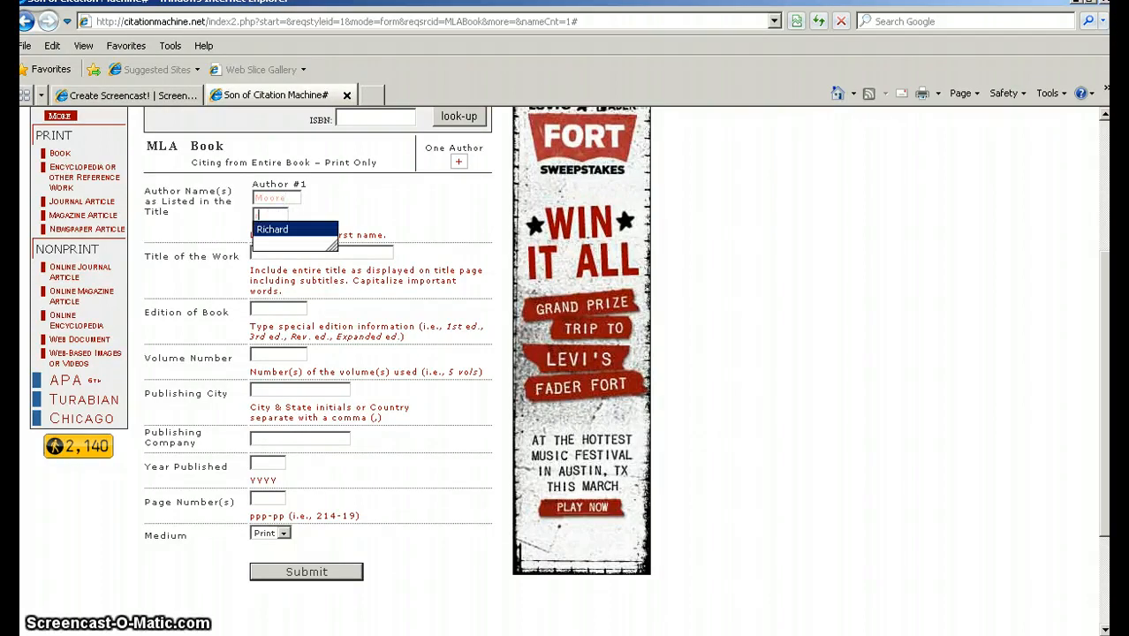
click(278, 228)
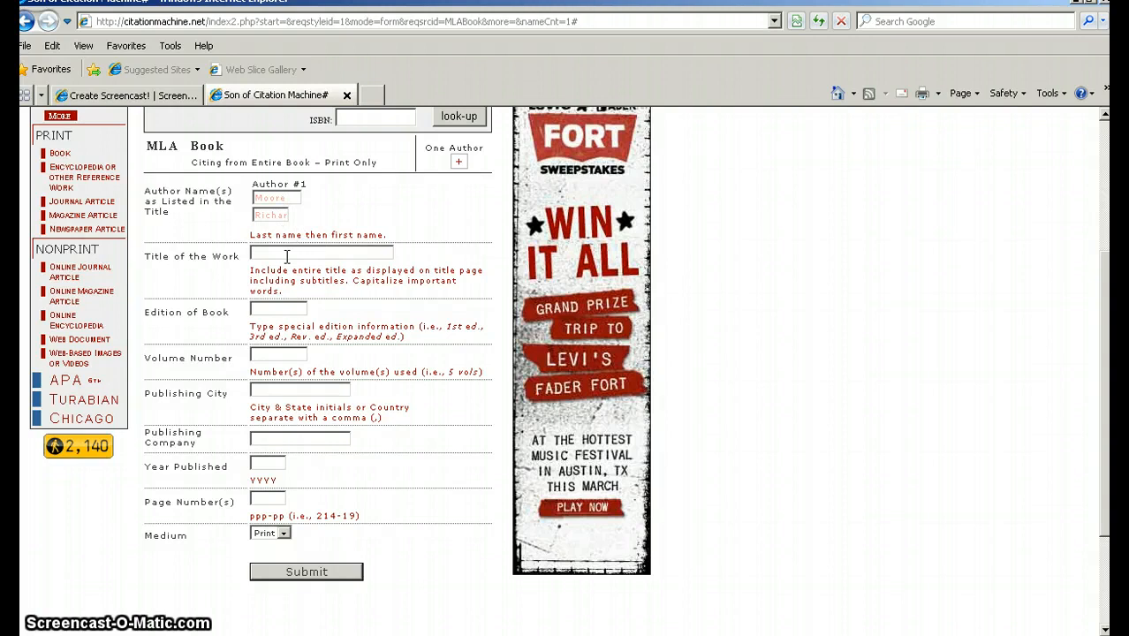
Step: Set the title of the work to "C. S. Lewis, Creator of Narnia" using the remembered entry
click(286, 257)
text(c)
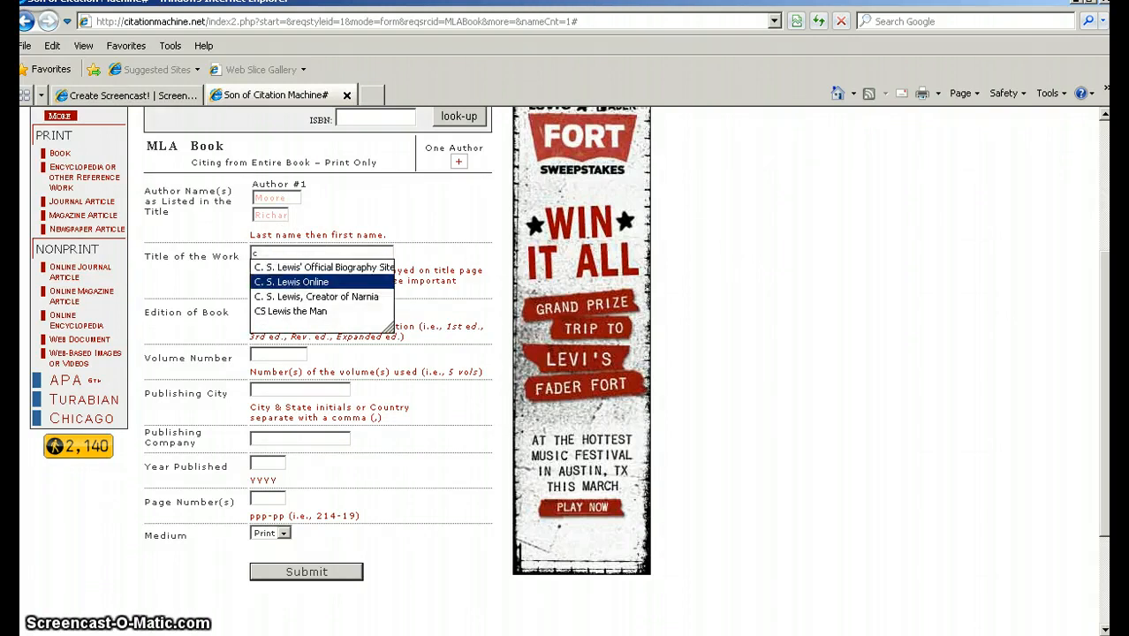
key(Down)
key(Return)
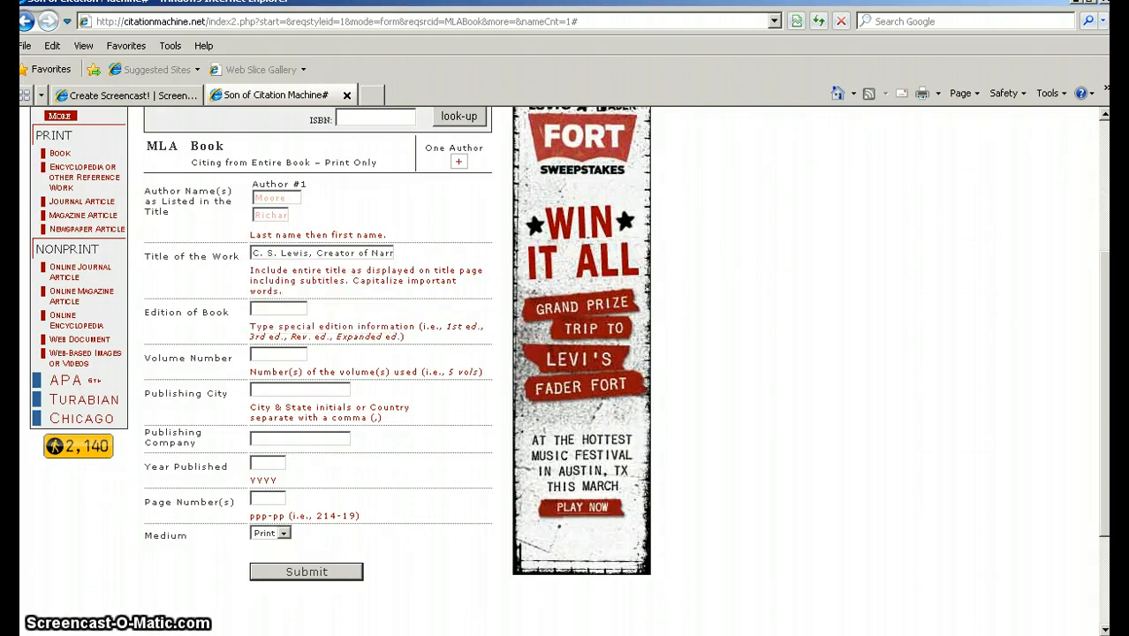
Step: Leave the edition and volume number empty and set the publishing city to "Orlando, FL"
click(265, 308)
key(Tab)
click(286, 390)
text(o)
key(Down)
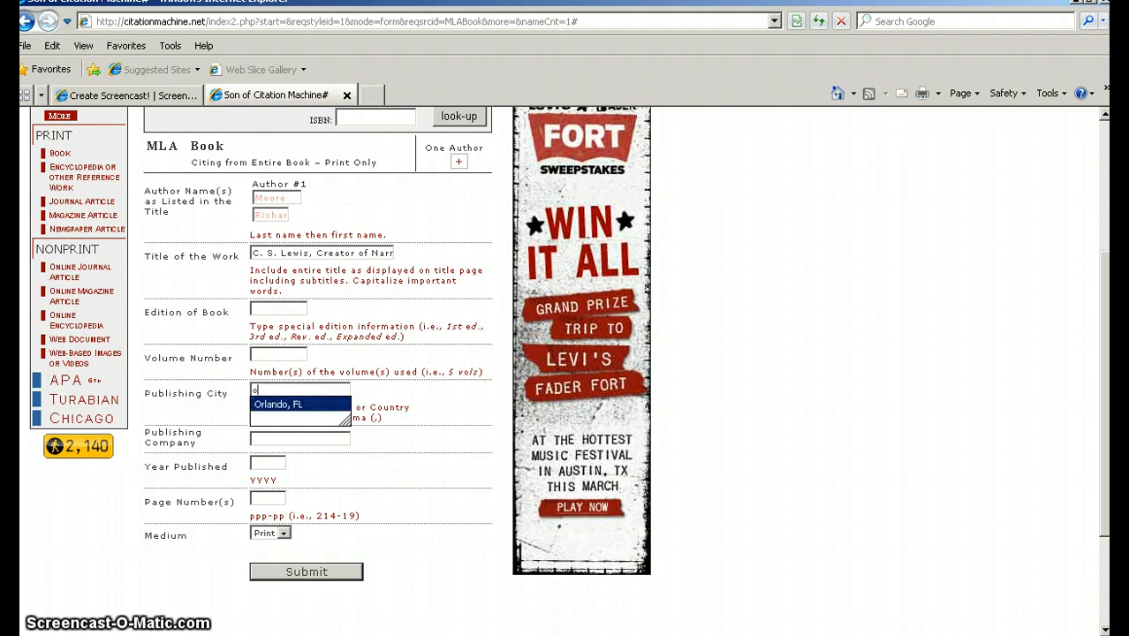
click(287, 405)
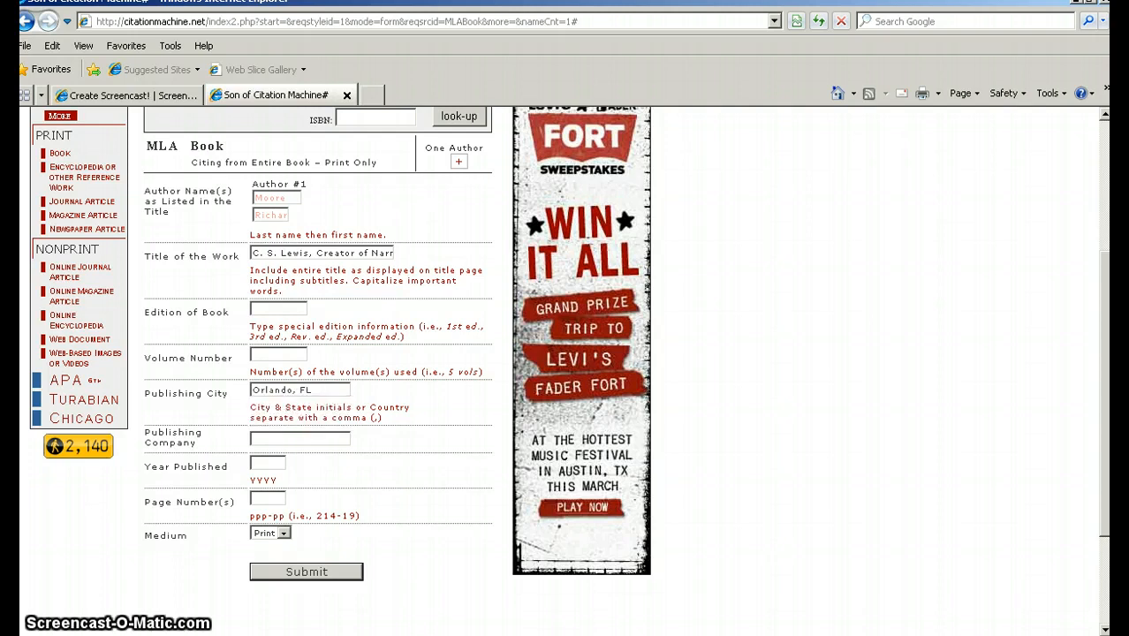
double_click(301, 390)
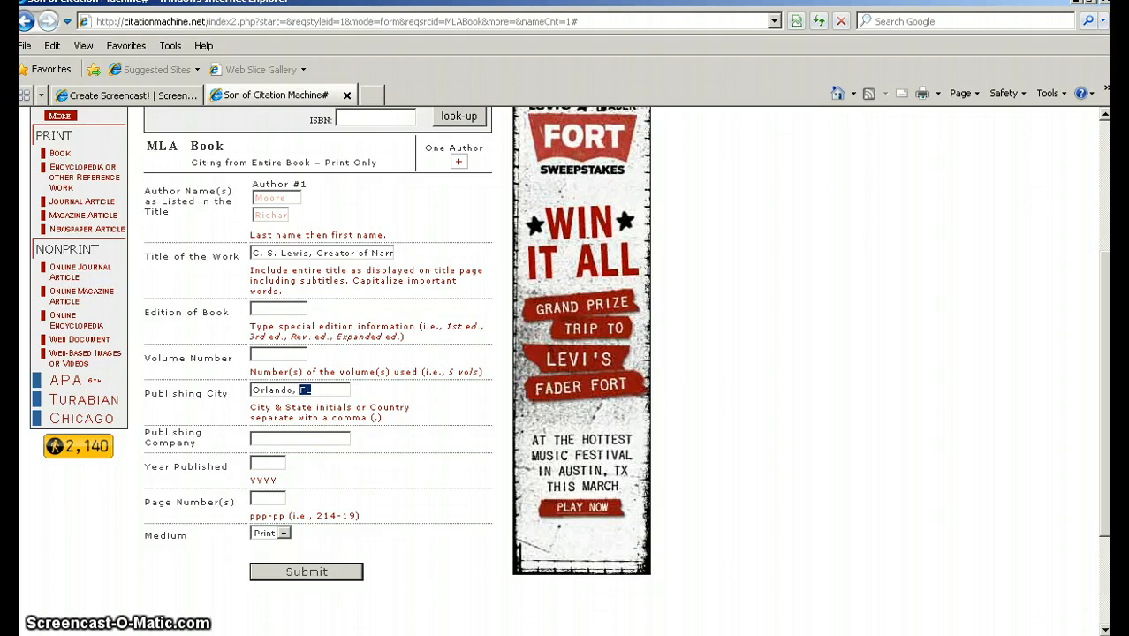
Step: Set the publishing company to "Grolier, Inc." and the year published to 1987
click(271, 435)
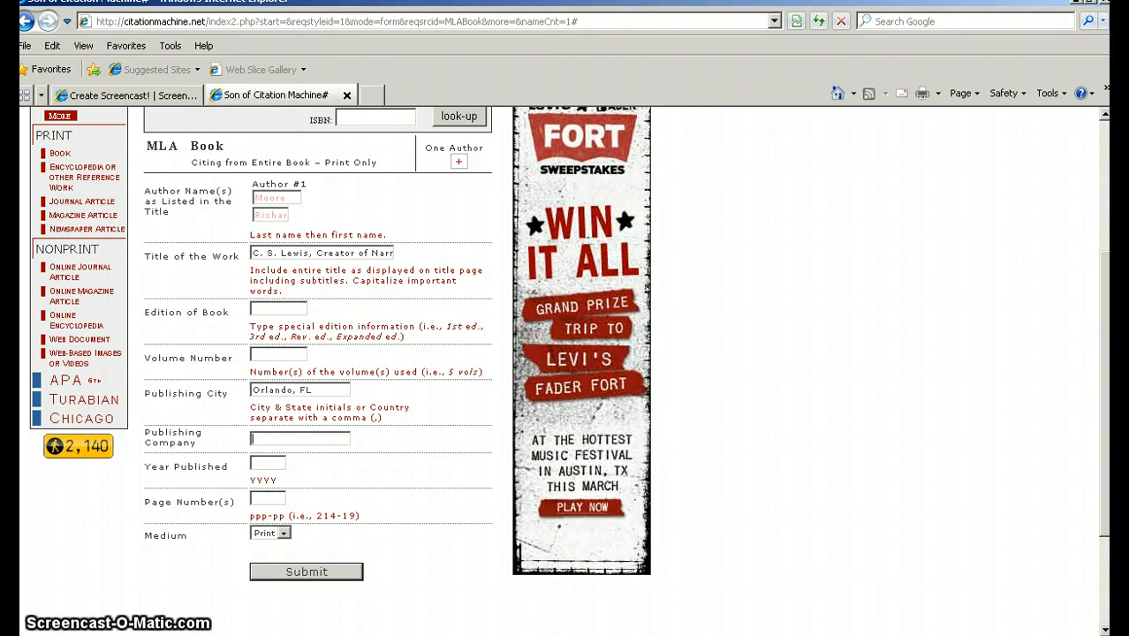
text(G)
key(Down)
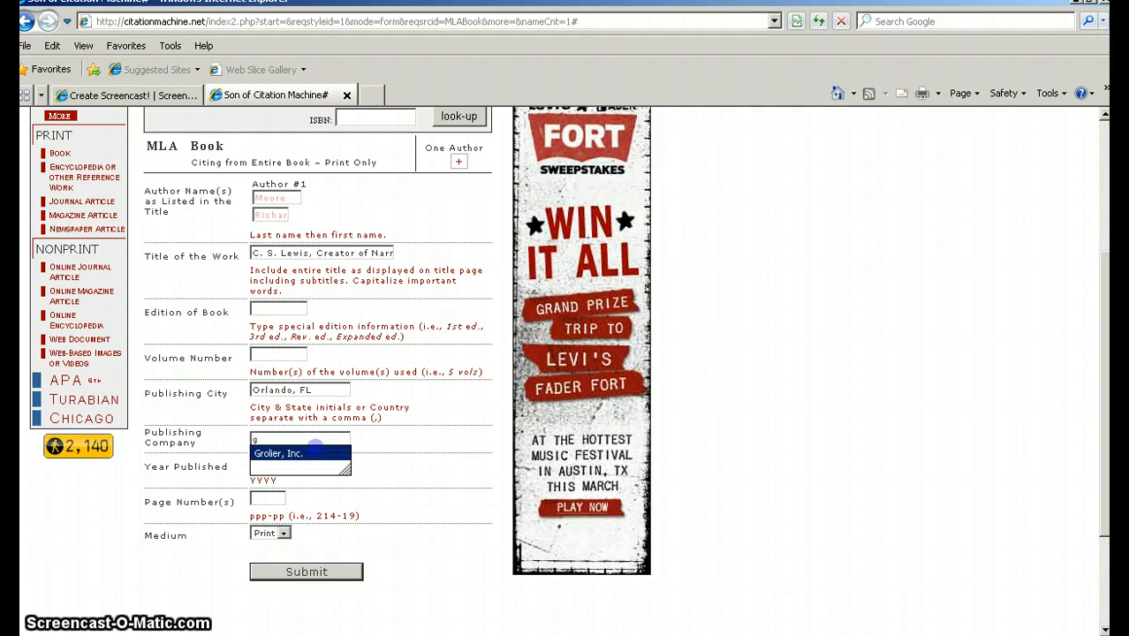
key(Return)
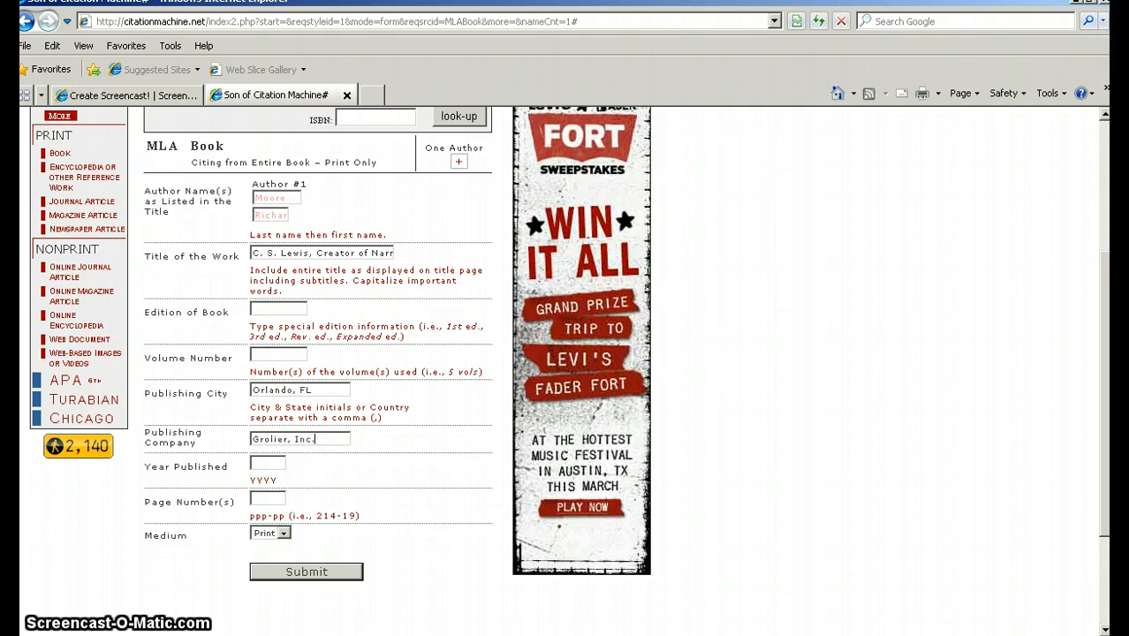
click(258, 463)
text(19877)
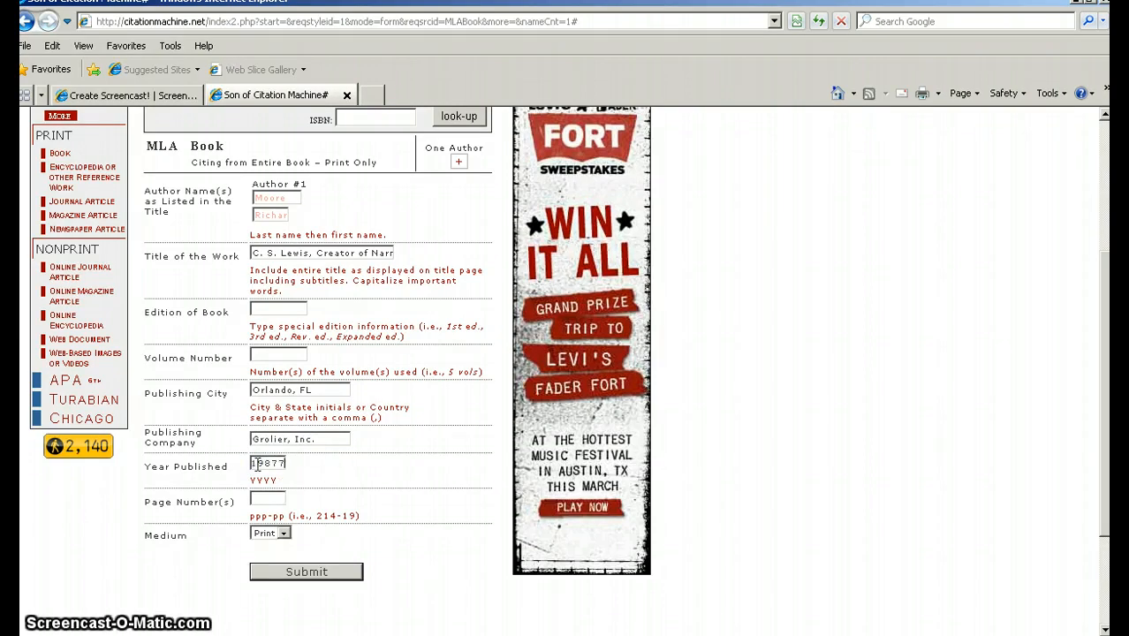
key(BackSpace)
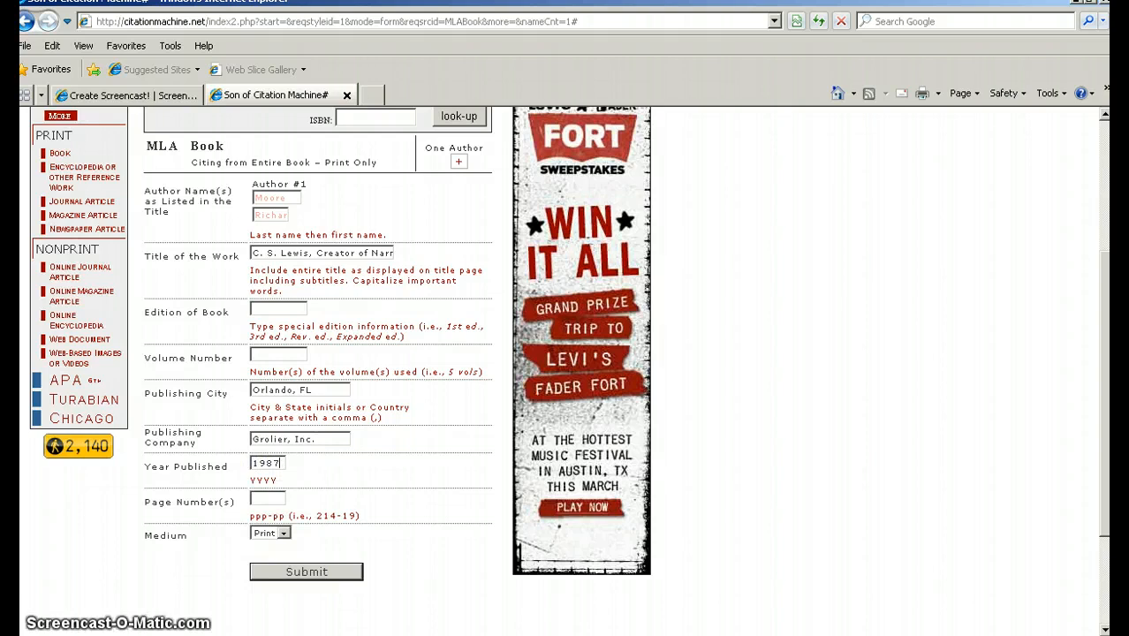
Step: Submit the book form and copy the generated citation through the year, leaving out the word "Print"
click(296, 572)
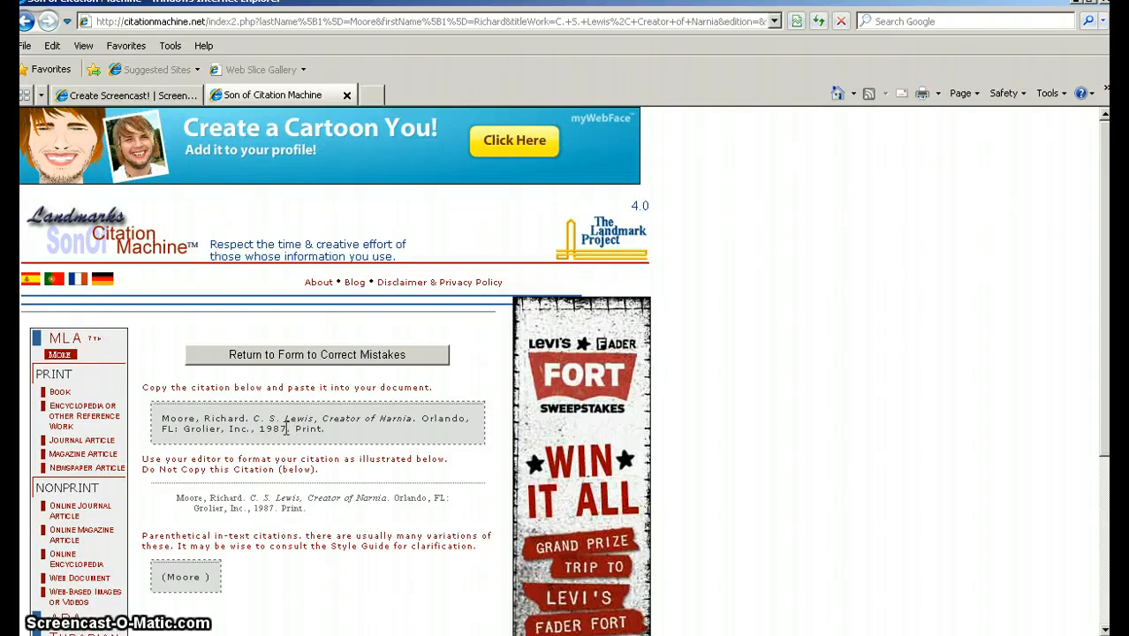
drag(291, 430, 163, 418)
right_click(176, 433)
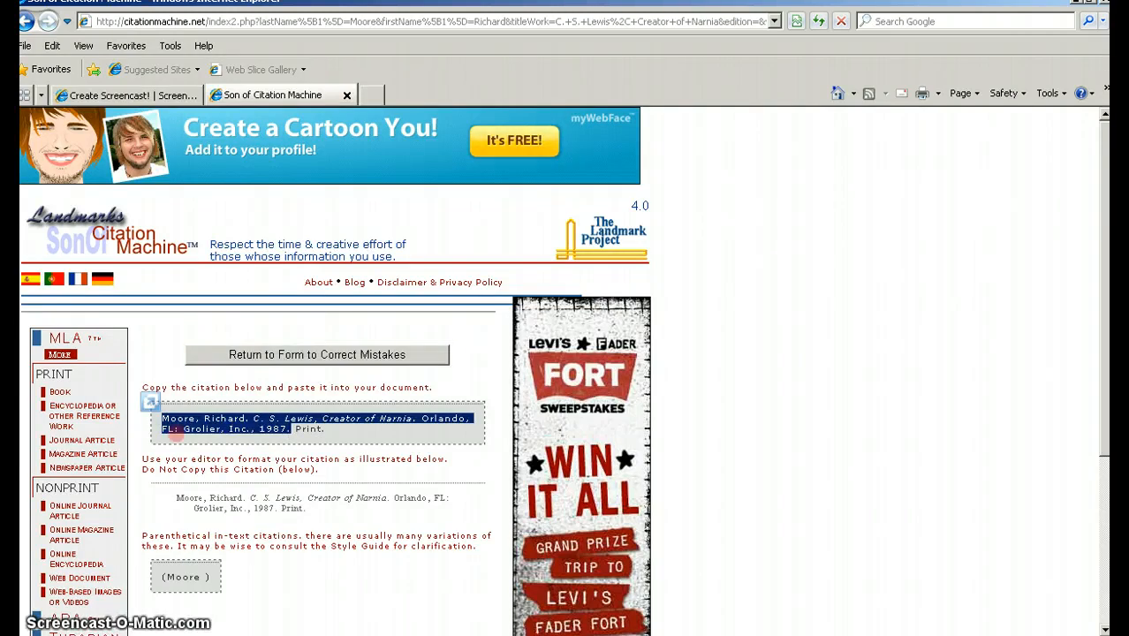
click(210, 462)
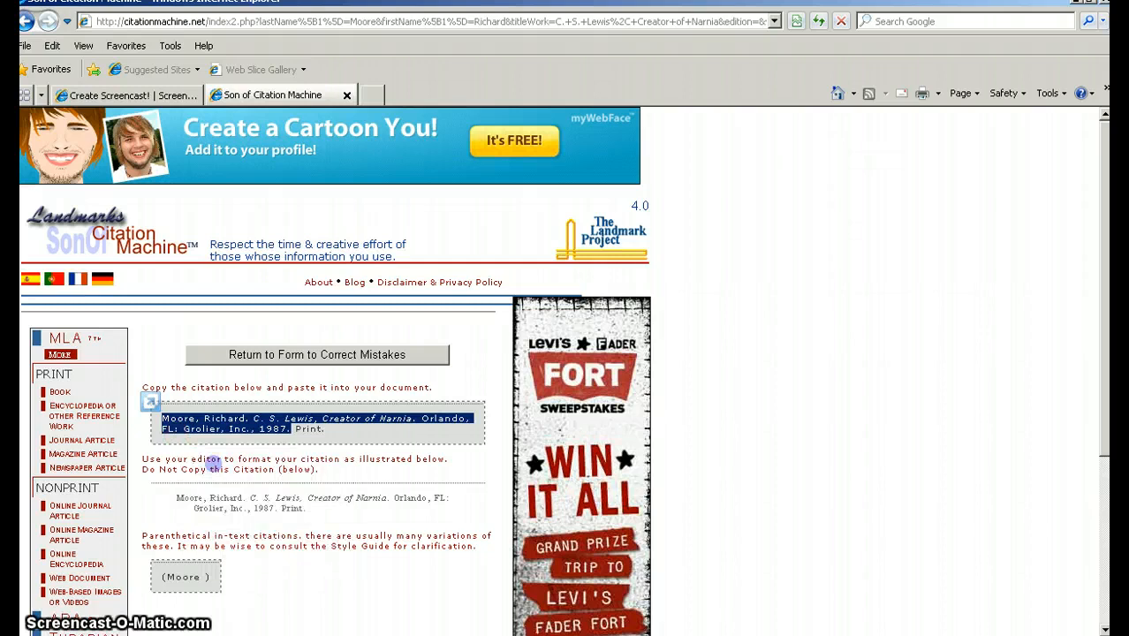
Step: Switch to the Word document, paste the book citation under the Works Cited heading and start a new line
key(alt+Tab)
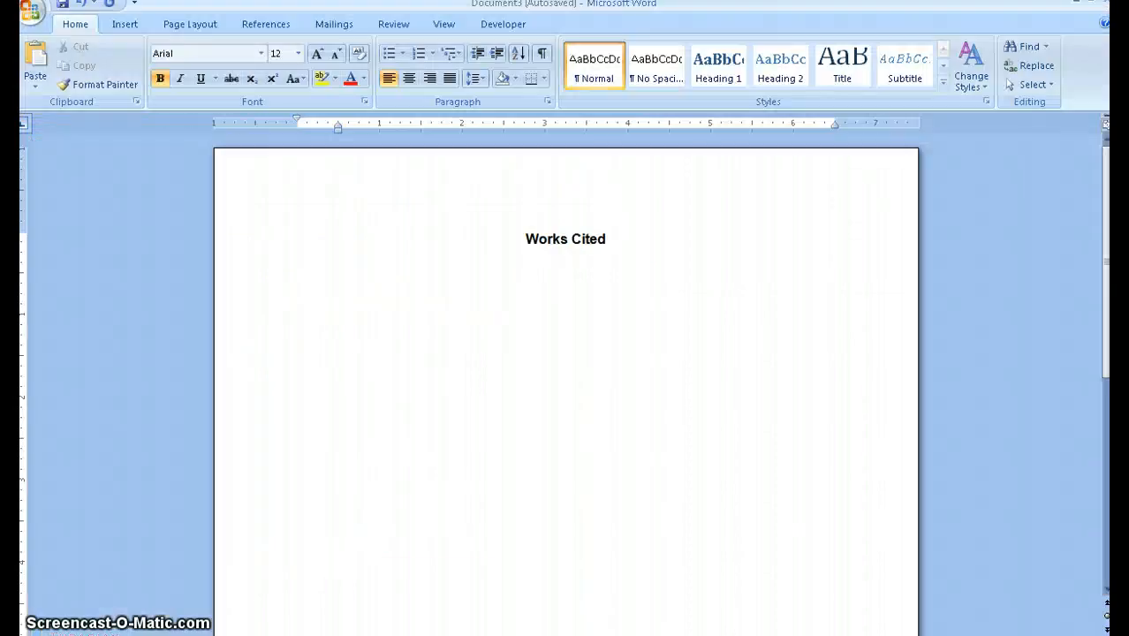
right_click(312, 283)
click(353, 331)
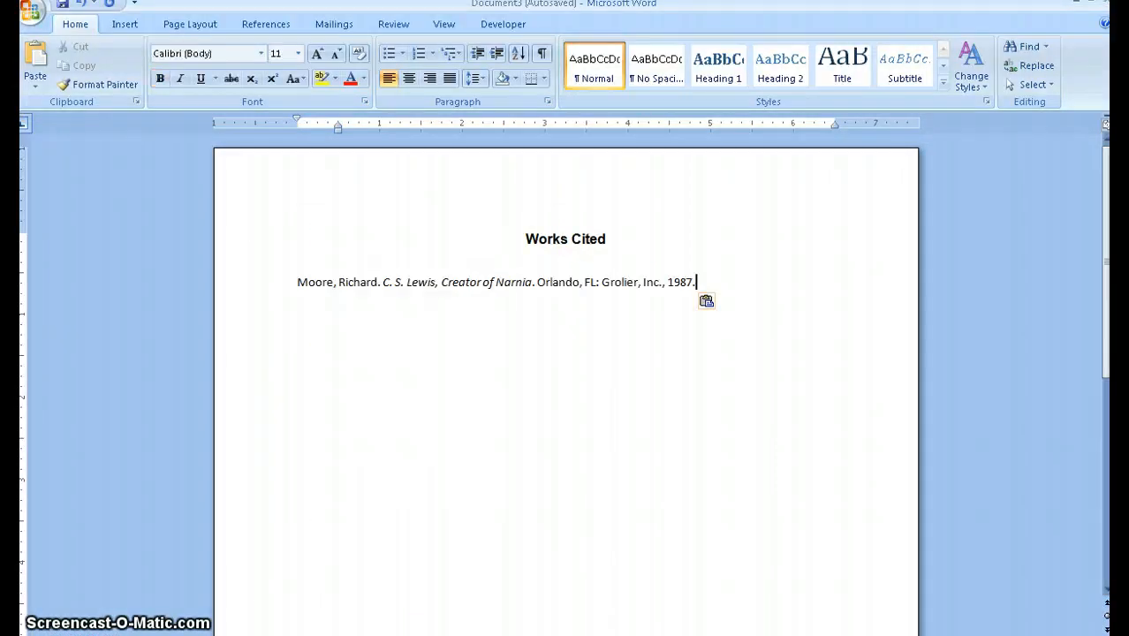
key(Return)
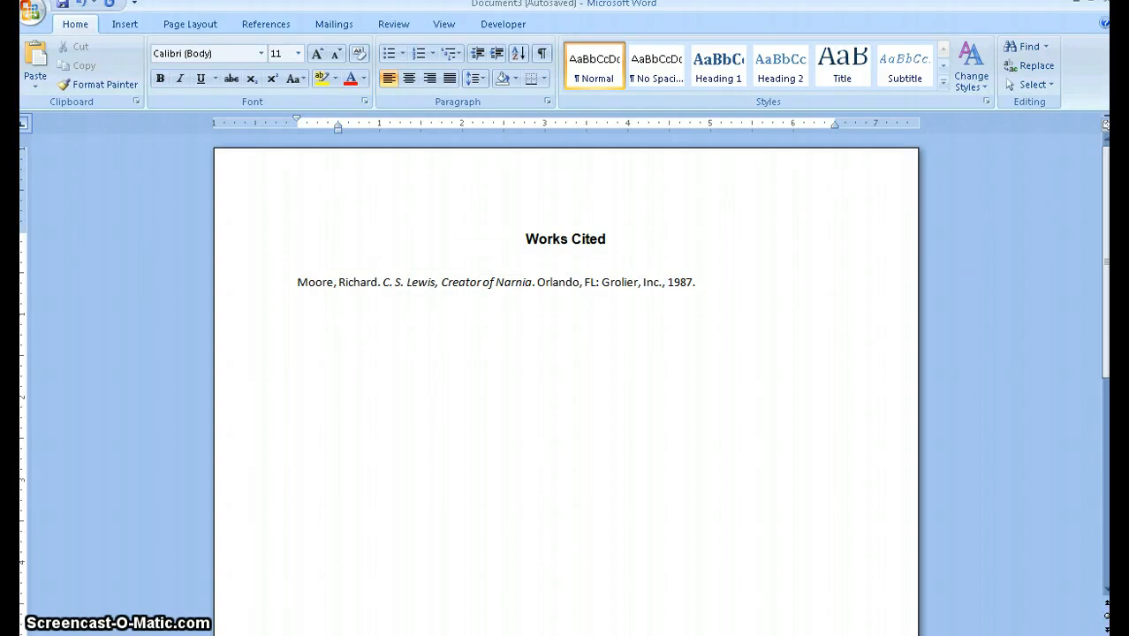
Step: Switch to Citation Machine, open the MLA web document form and fill in the author's last and first name
key(alt+Tab)
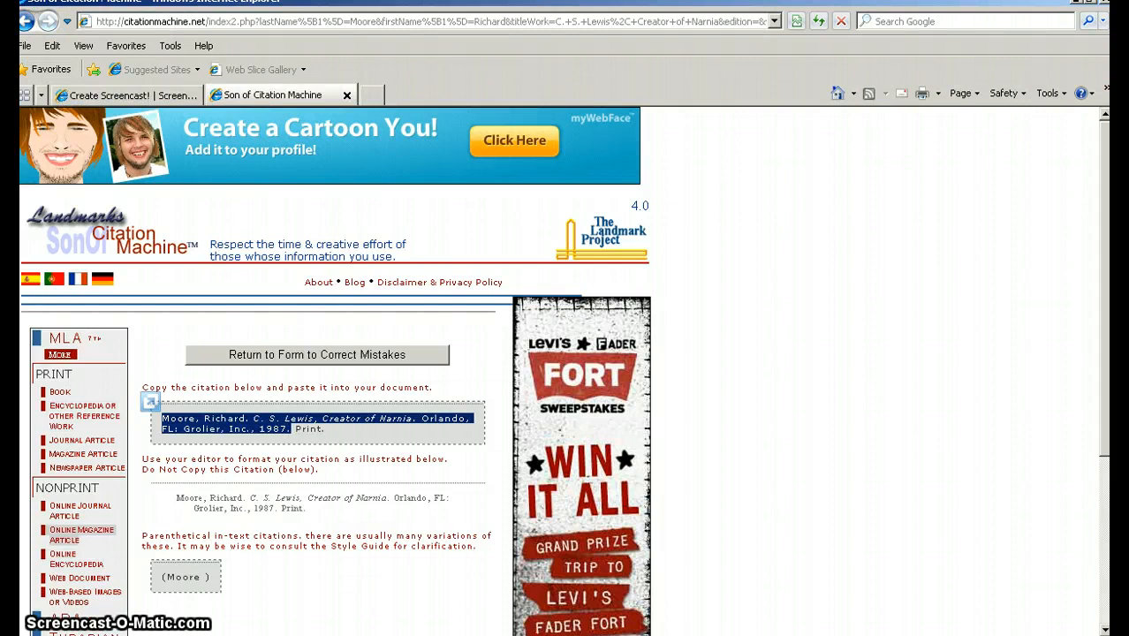
click(79, 577)
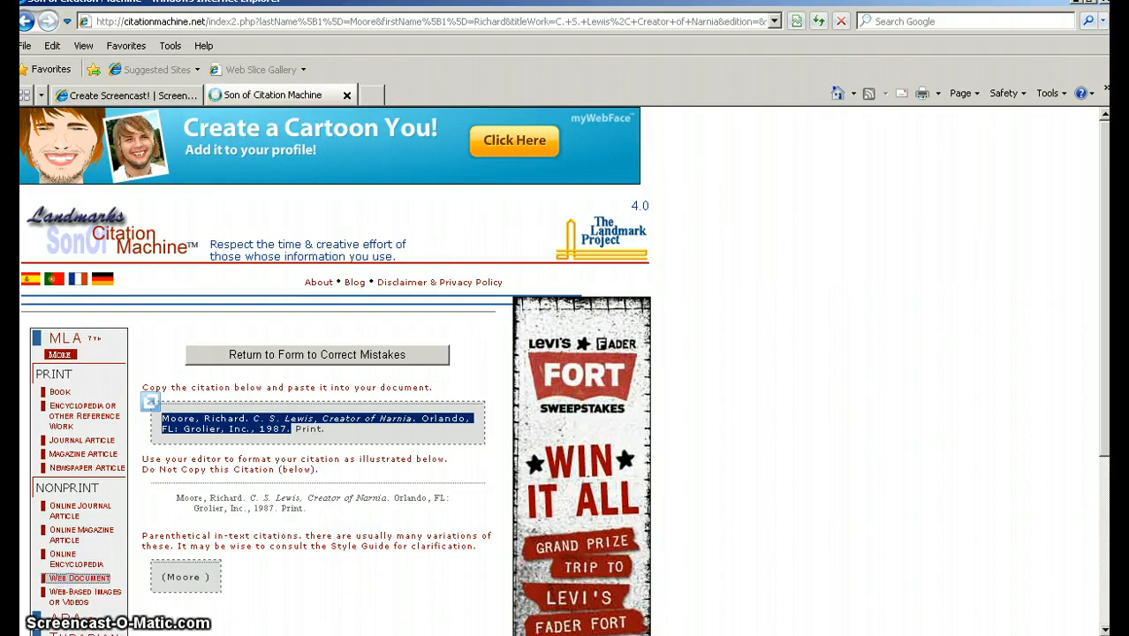
double_click(274, 403)
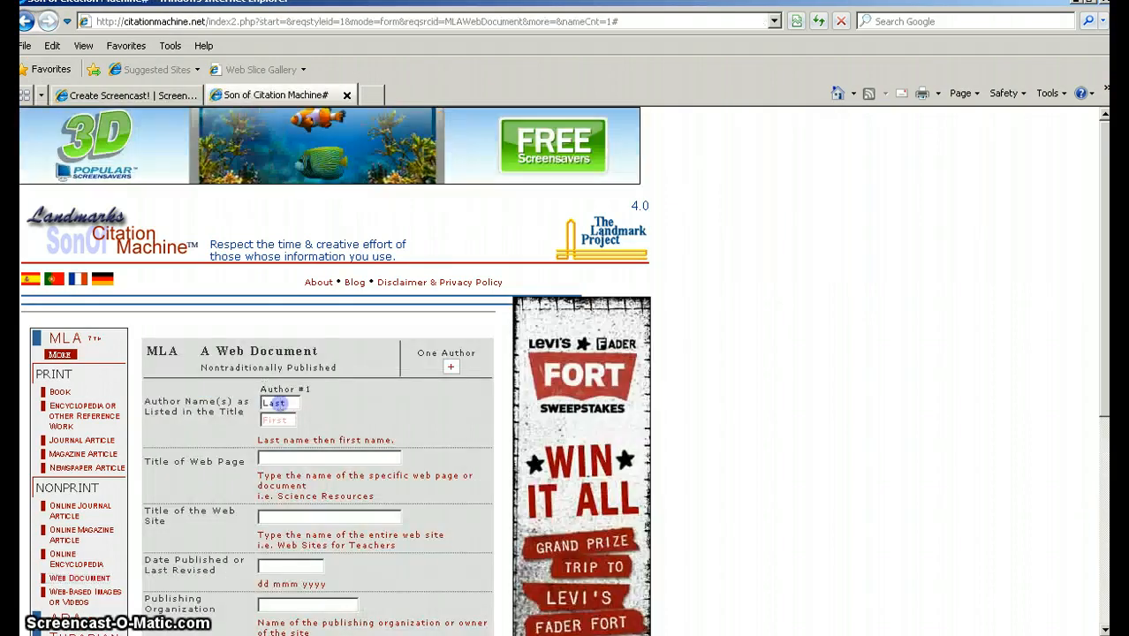
text(k)
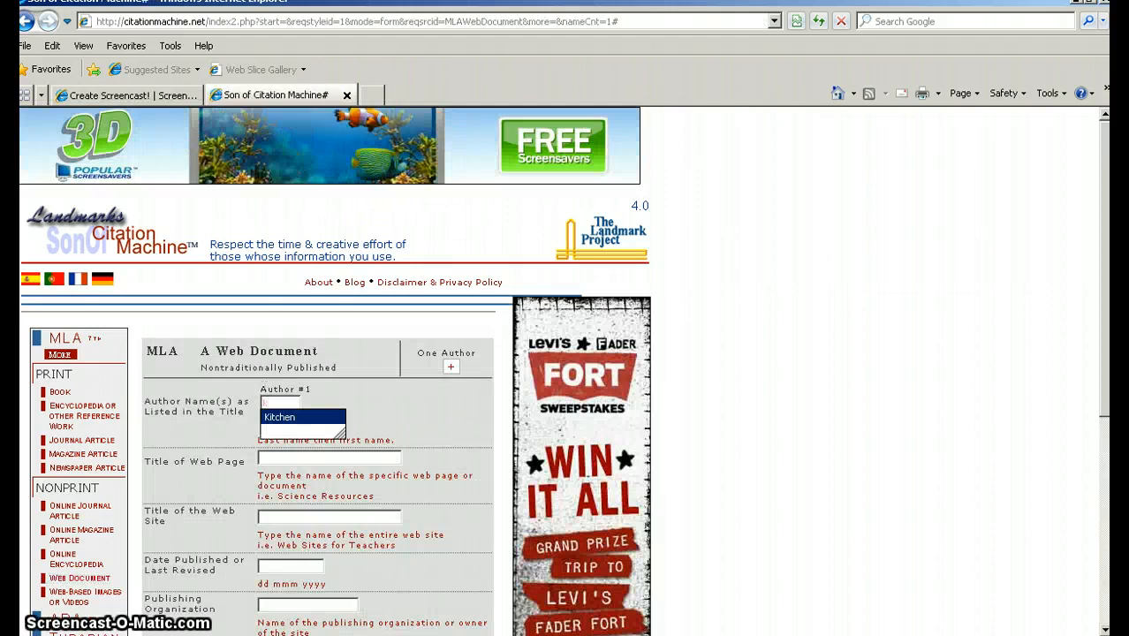
click(277, 418)
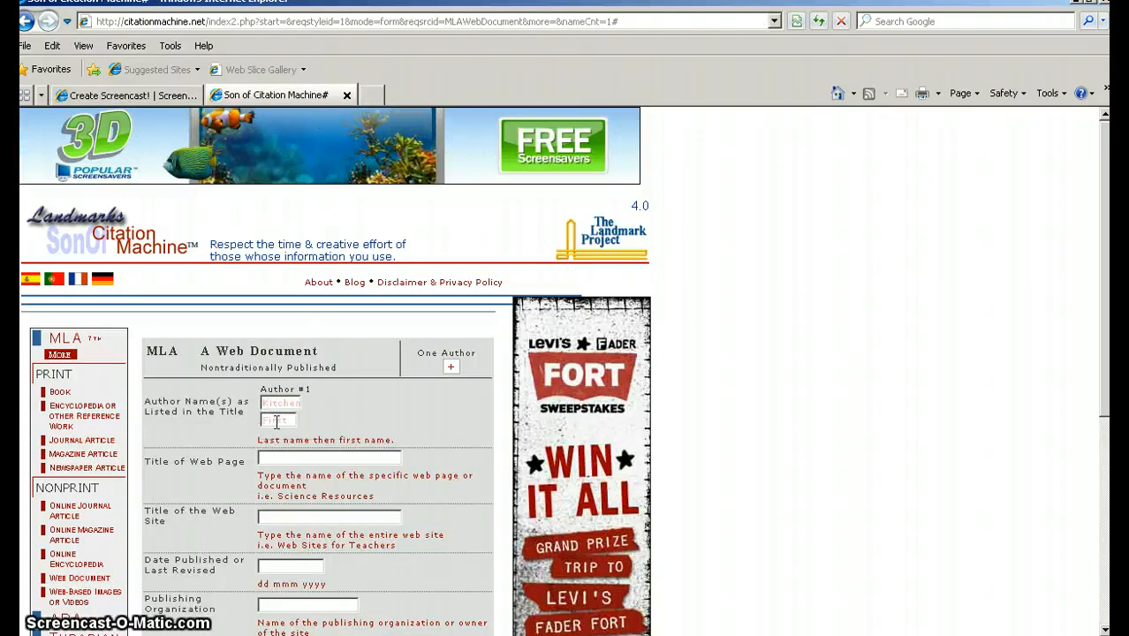
double_click(276, 423)
text(k)
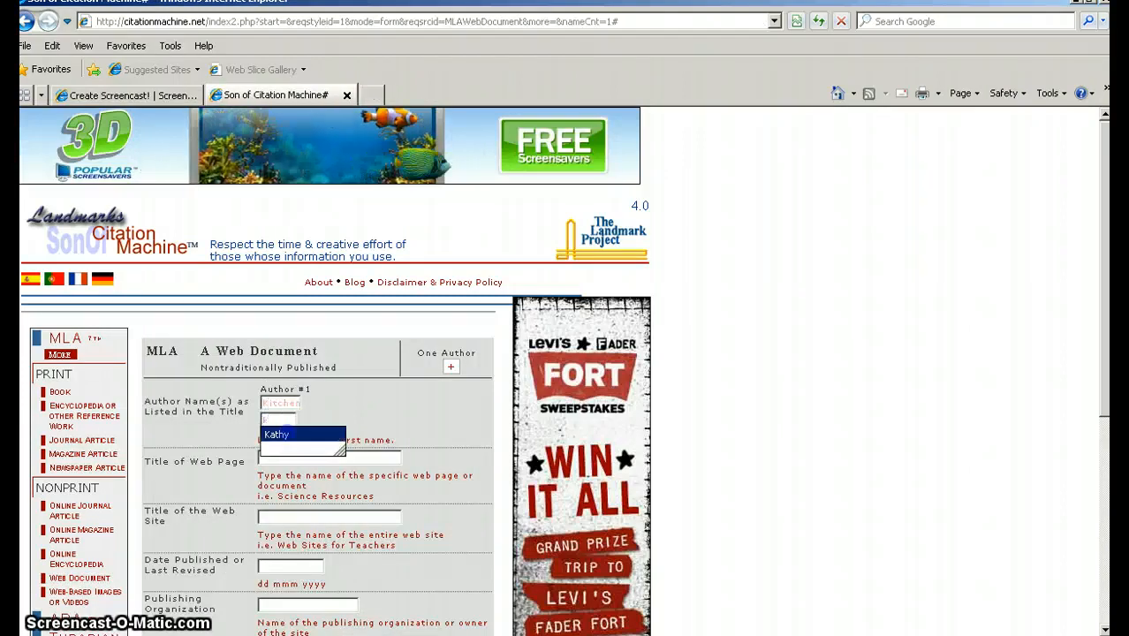
click(276, 435)
Step: Set the web page title to "C. S. Lewis, the Amazing Narnia Crafter" and the web site title to "C. S. Lewis Online"
click(281, 458)
text(c)
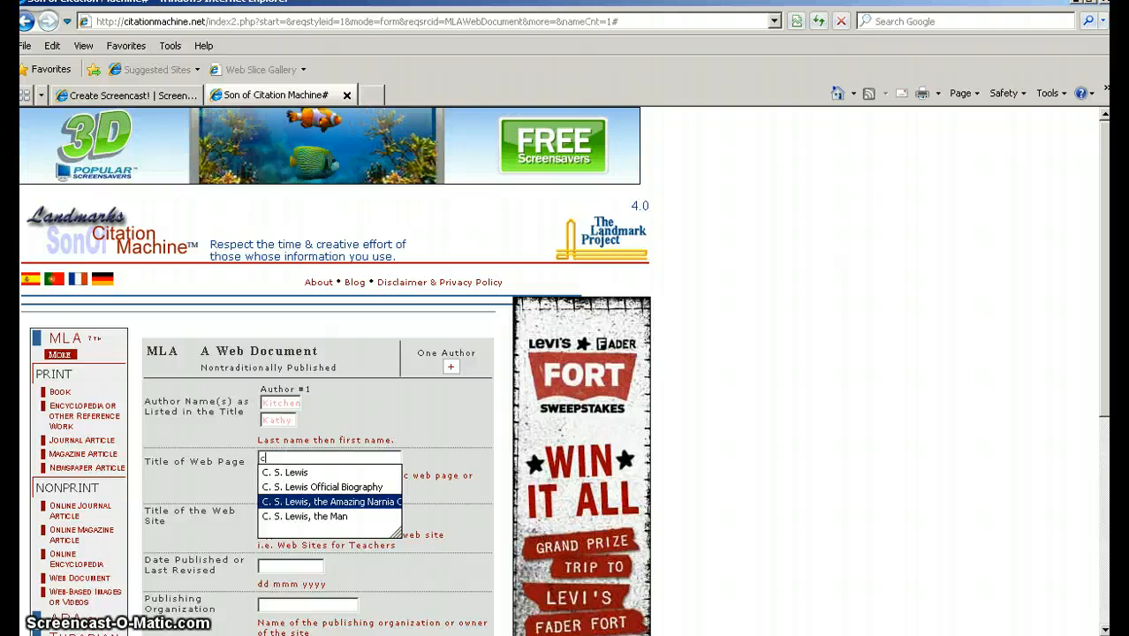
click(288, 501)
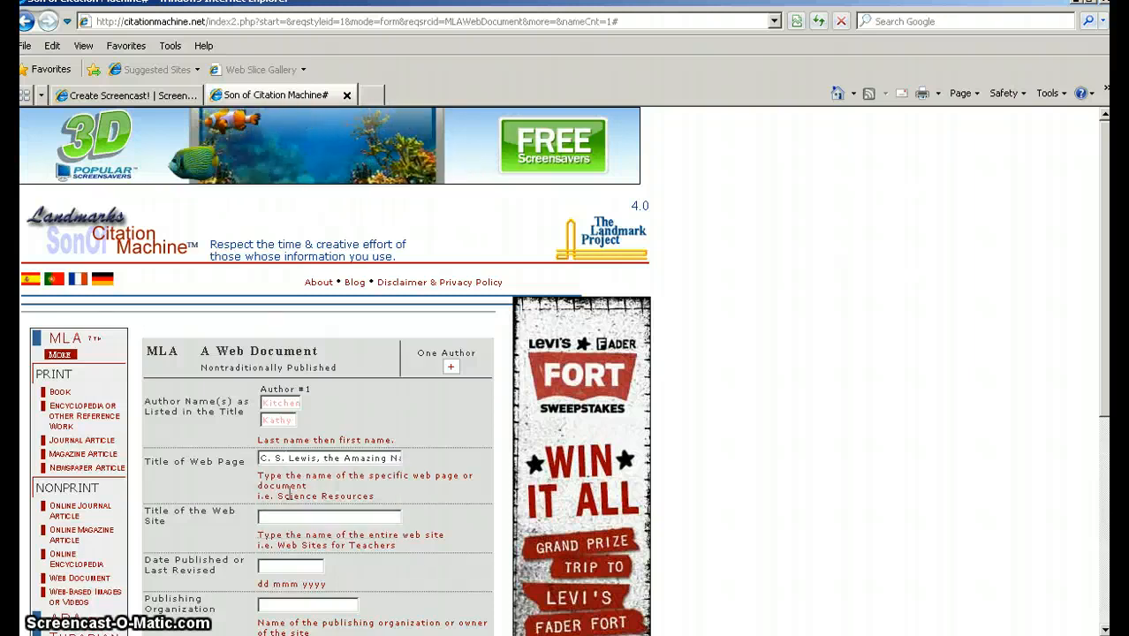
scroll(288, 495, down, 3)
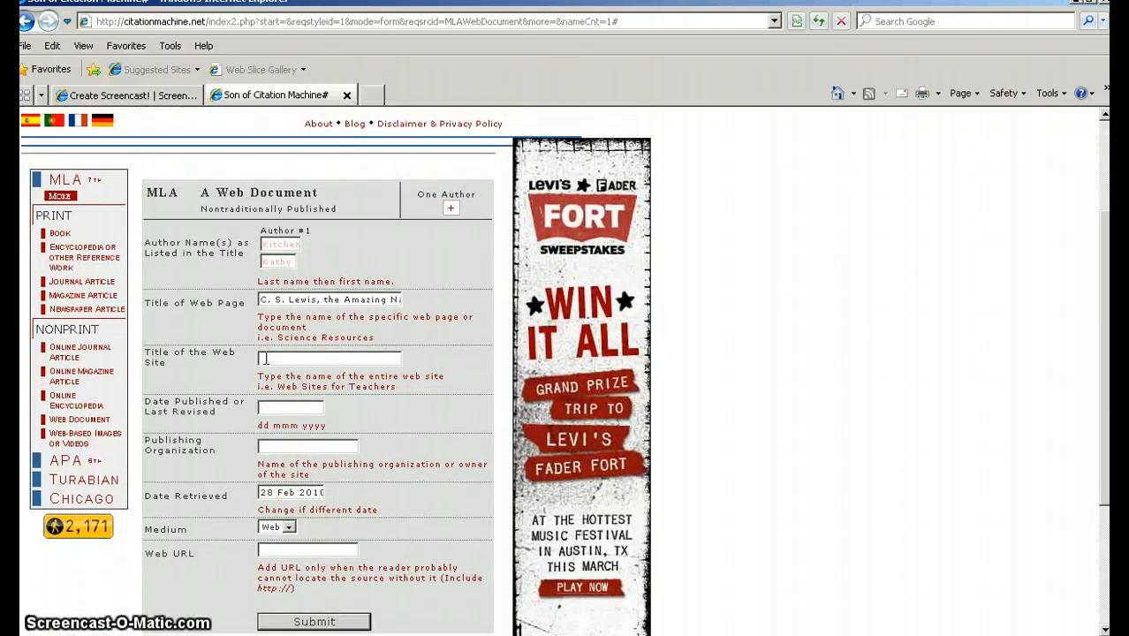
click(276, 359)
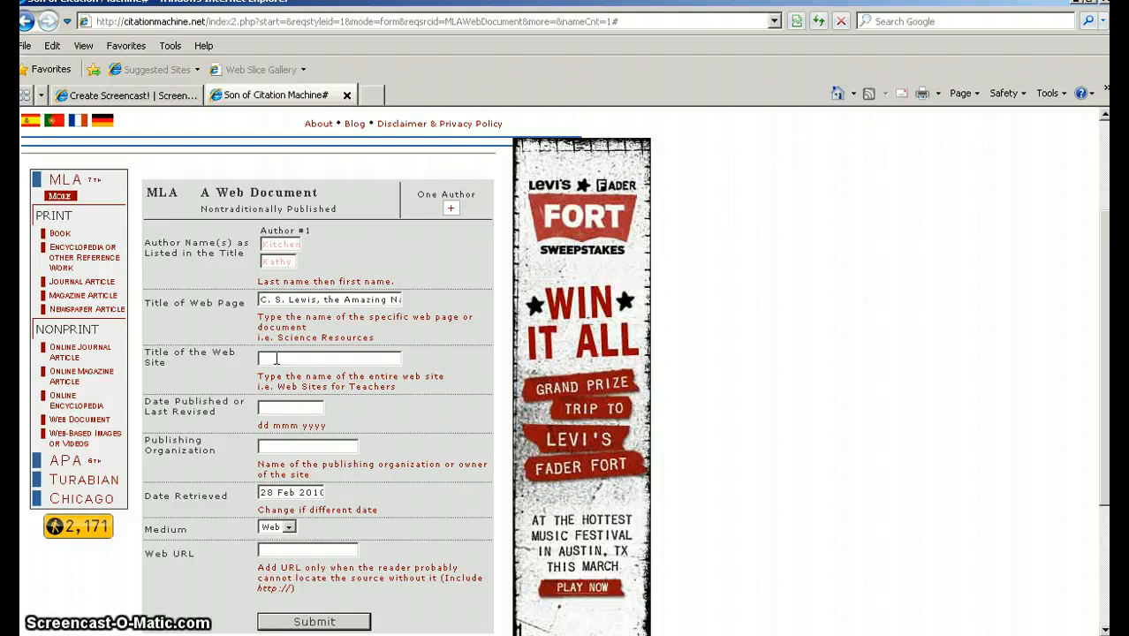
text(c)
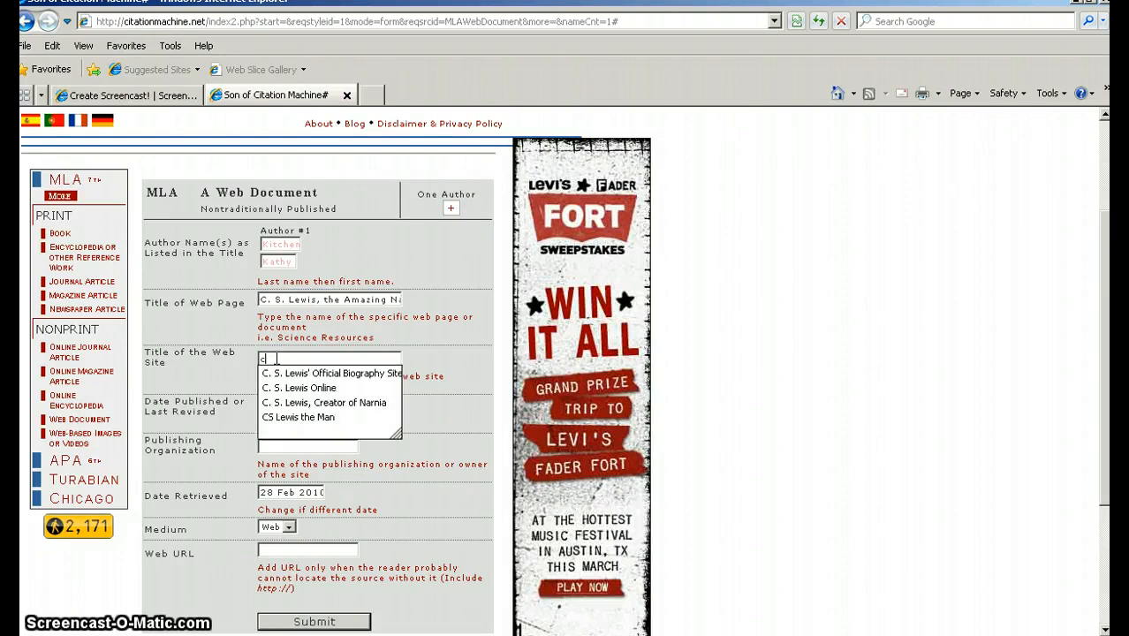
click(362, 388)
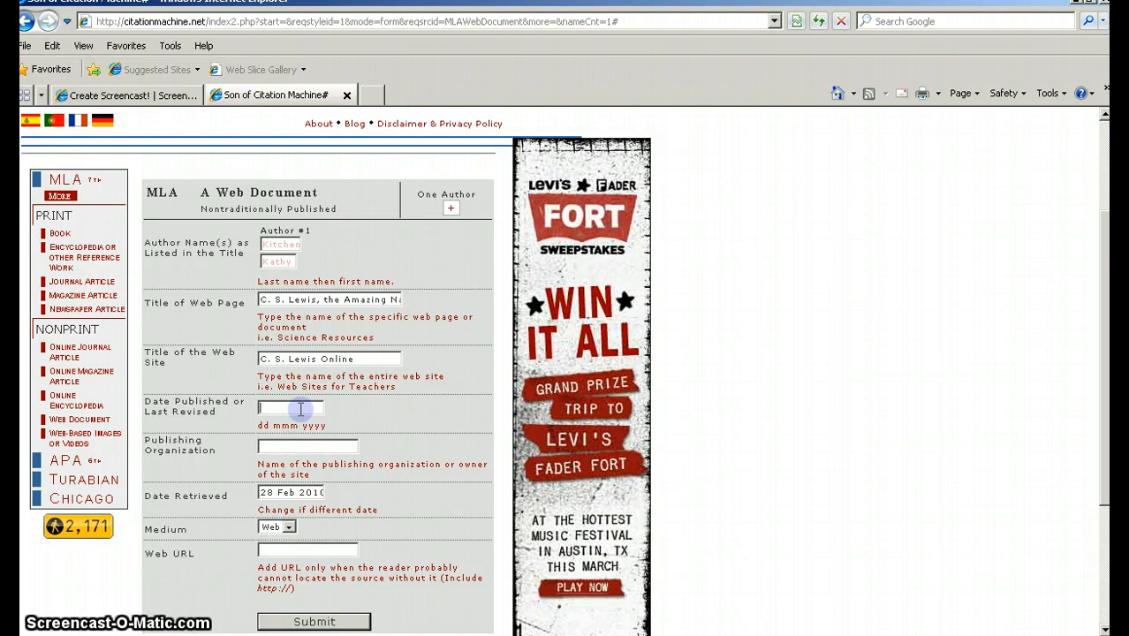
Step: Highlight the copyright notice at the end of the page and set the date published or last revised to 02/02/2010
click(261, 407)
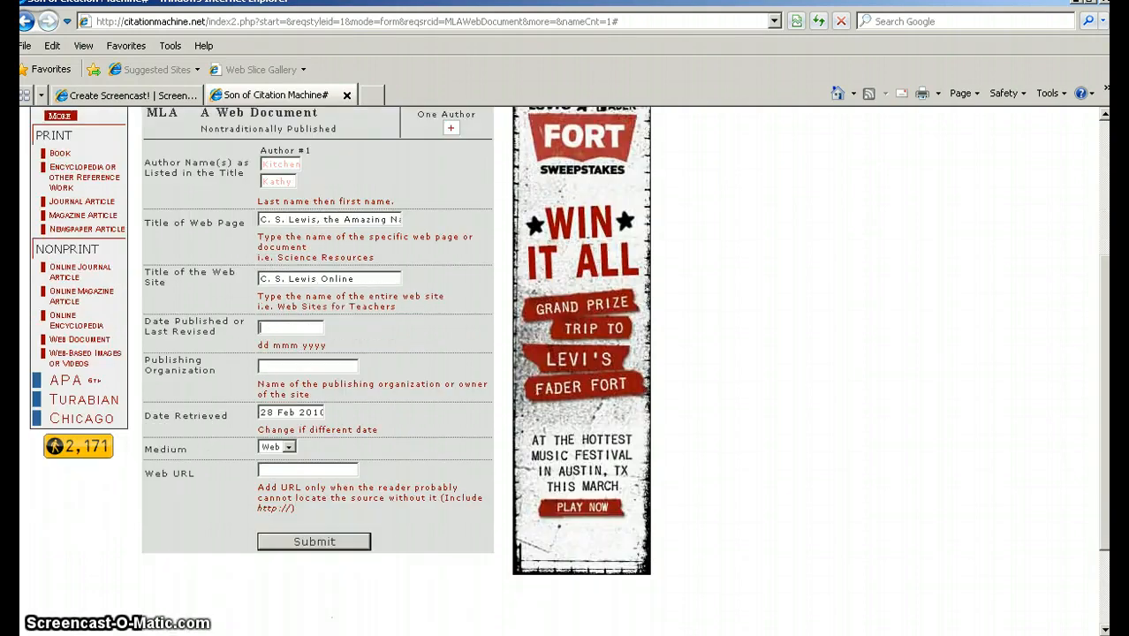
scroll(265, 406, down, 2)
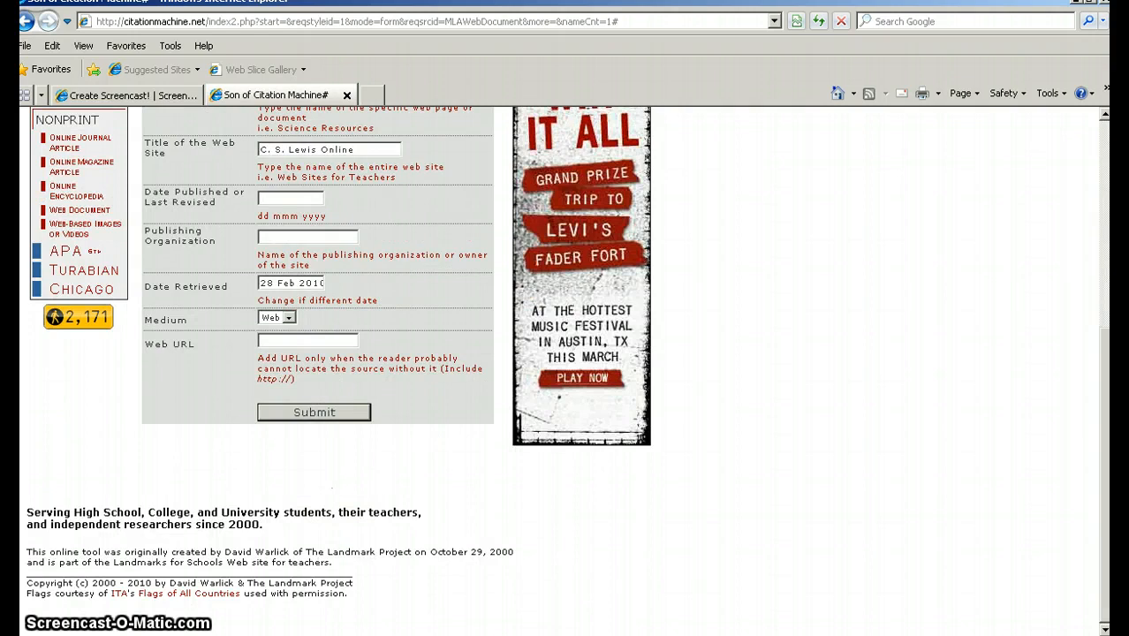
click(30, 584)
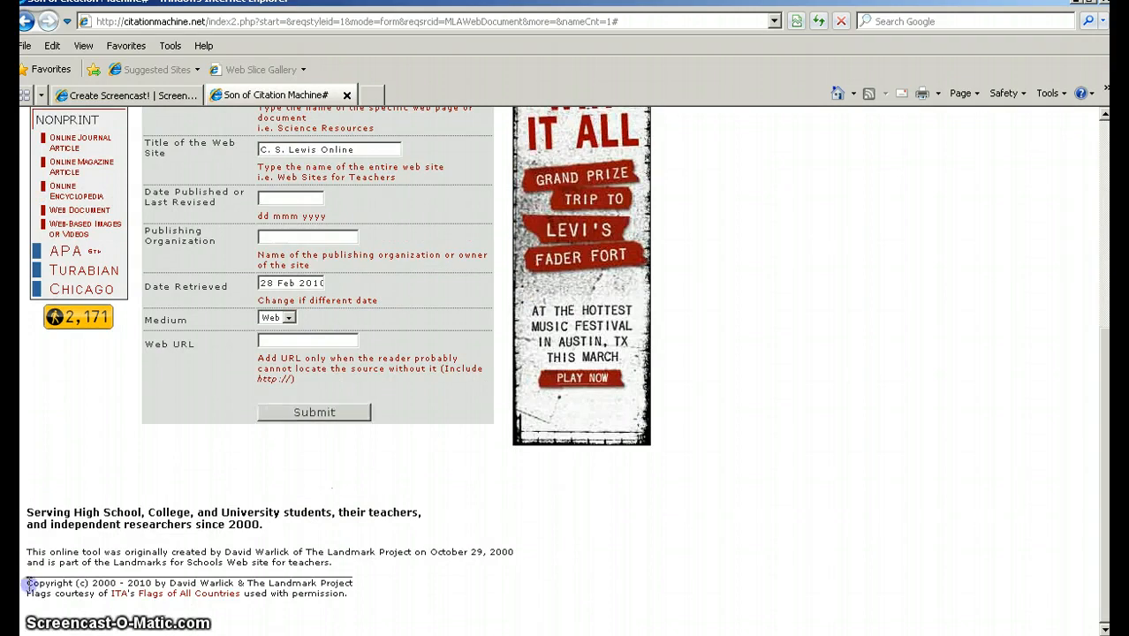
drag(30, 584, 357, 596)
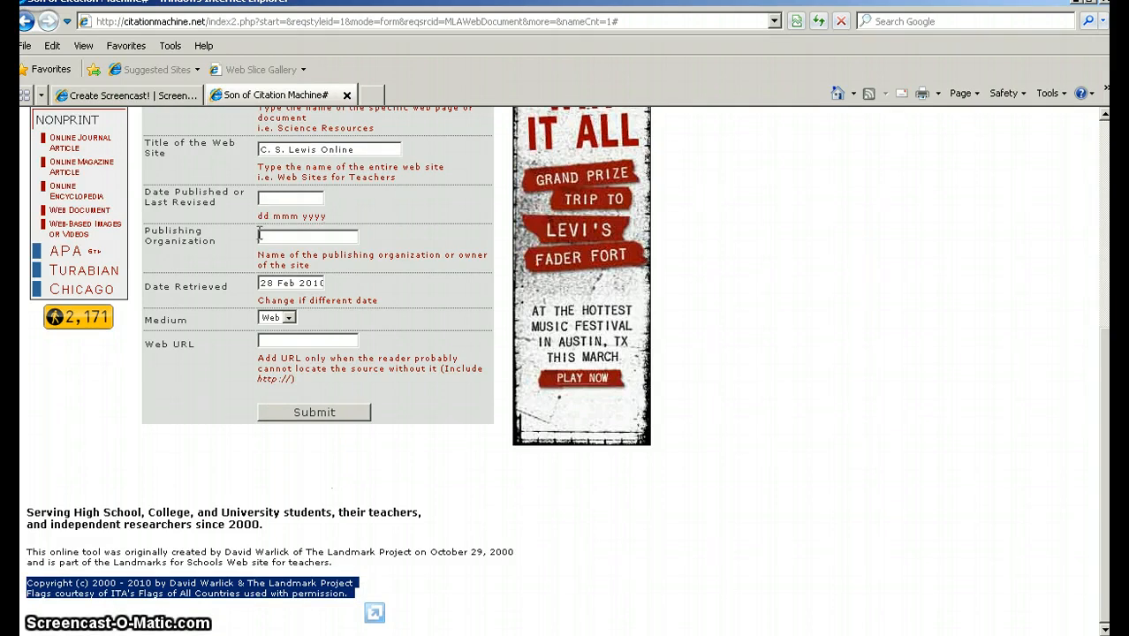
click(281, 197)
right_click(283, 199)
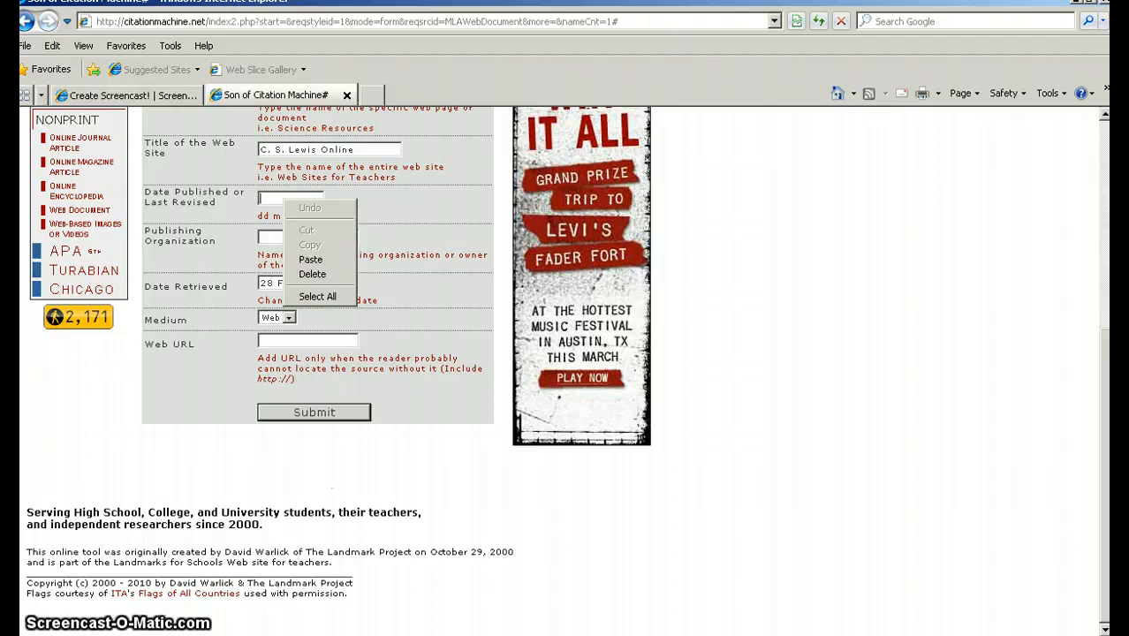
click(267, 208)
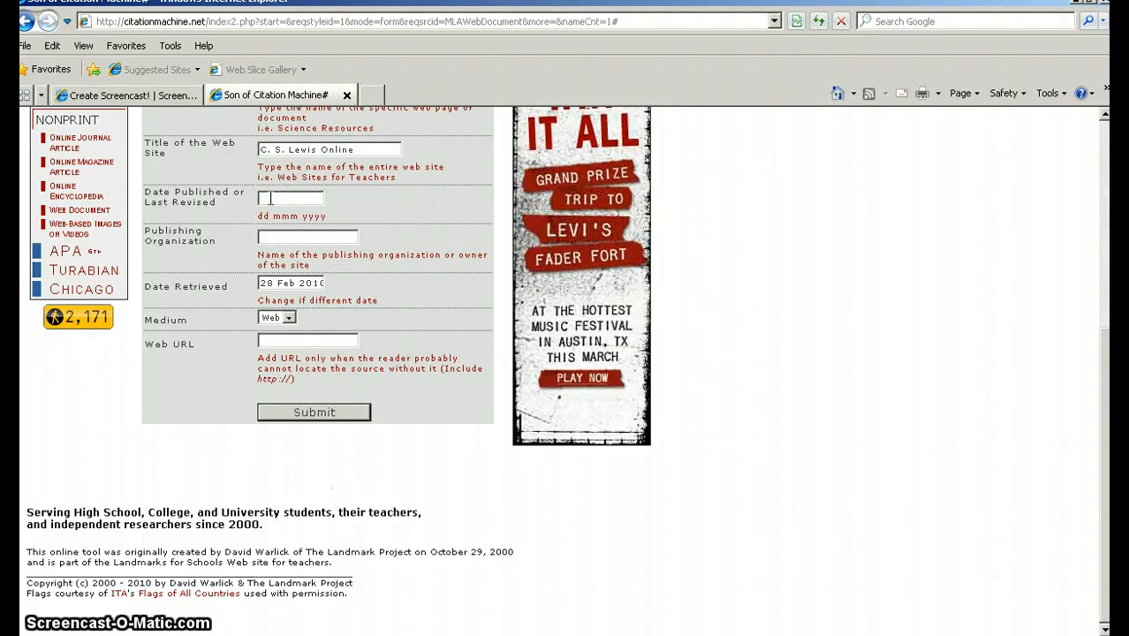
click(270, 198)
text(0)
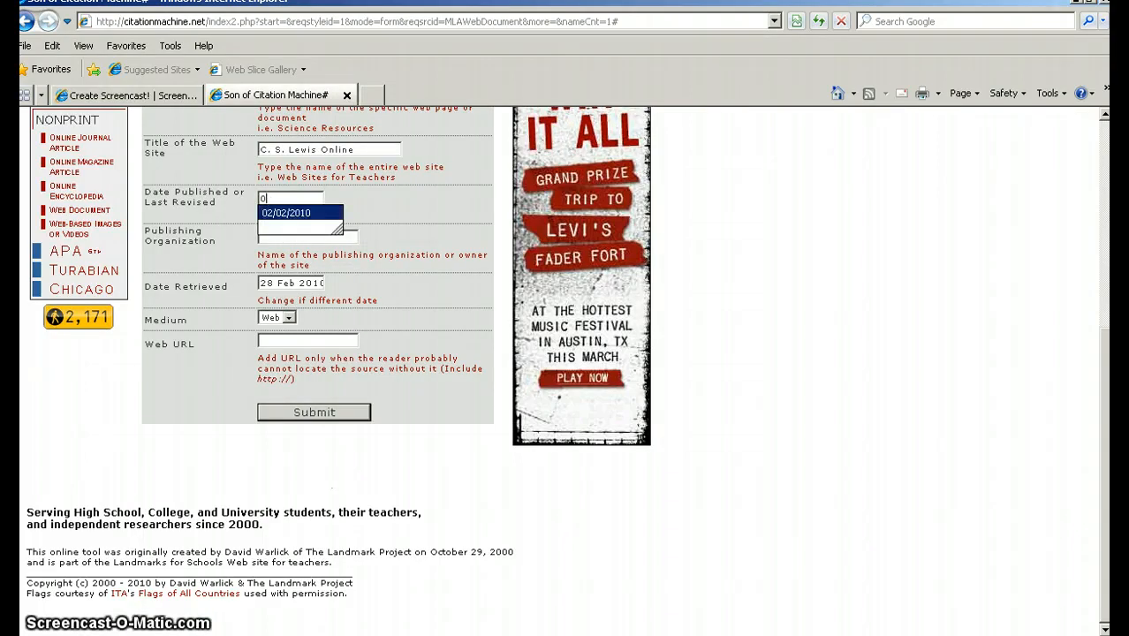
click(292, 213)
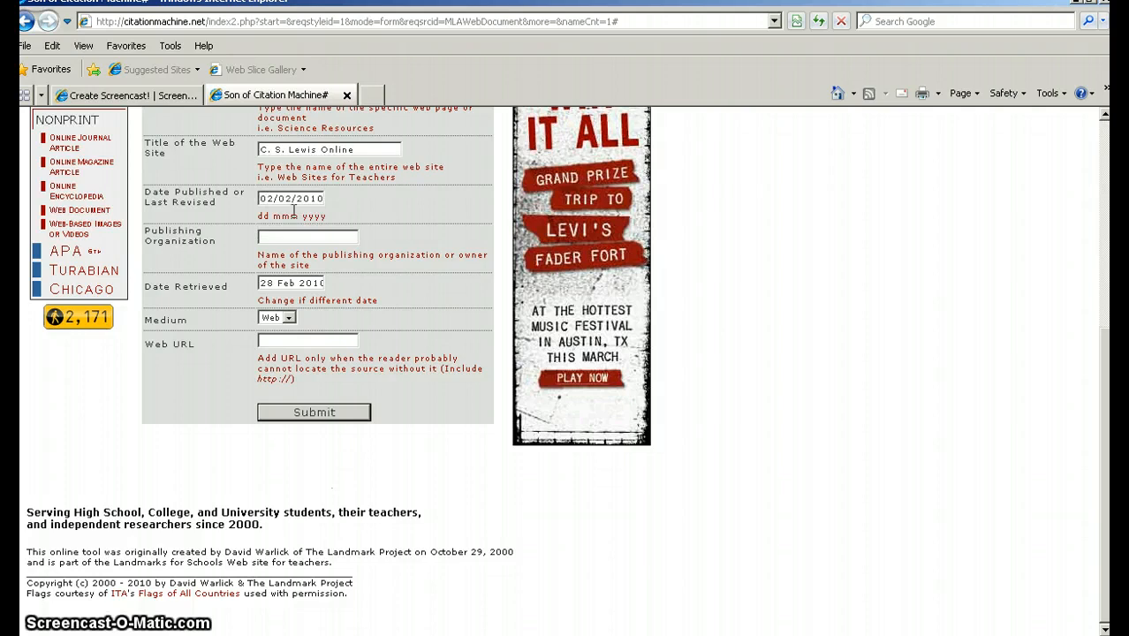
Step: Set the publishing organization to "The Landmark Project" and clear the date retrieved
click(294, 236)
text(t)
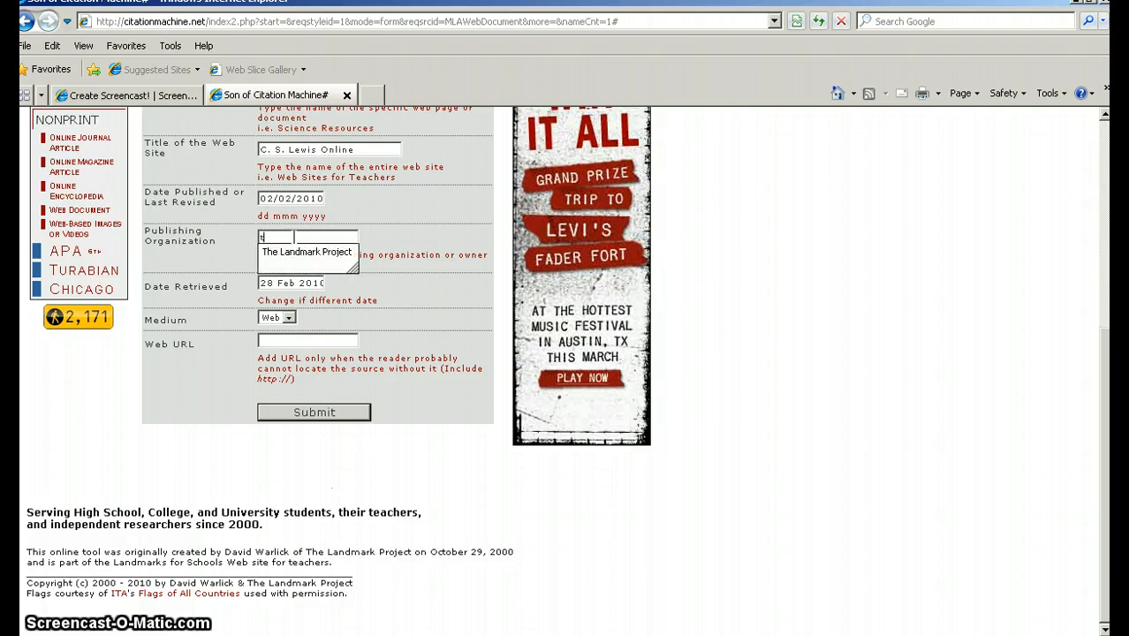
click(297, 253)
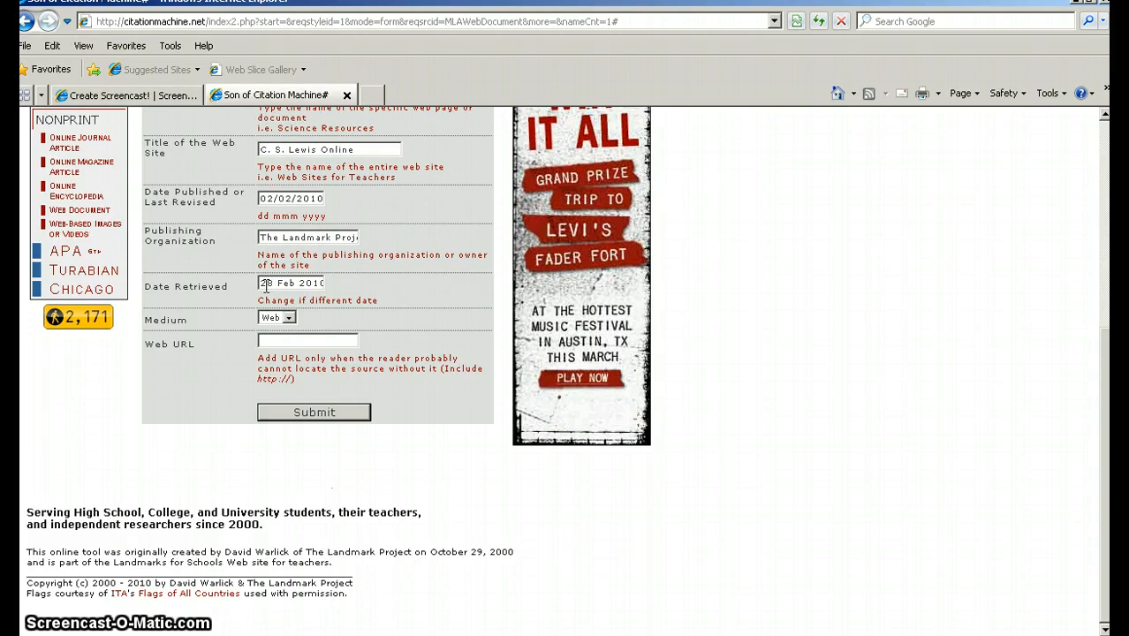
drag(258, 284, 345, 284)
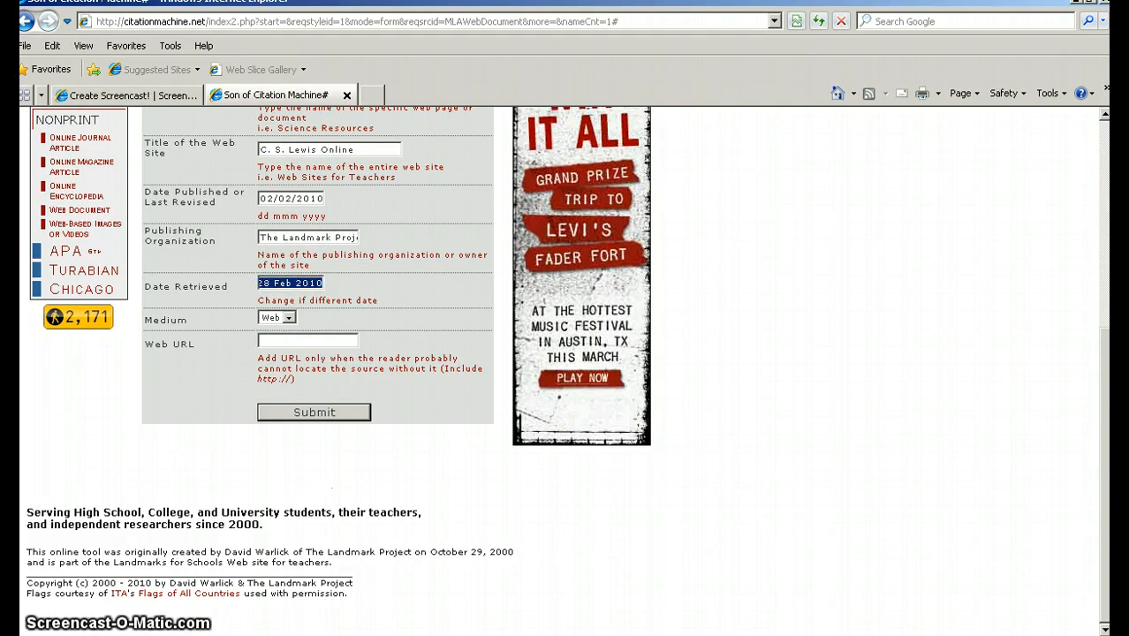
key(BackSpace)
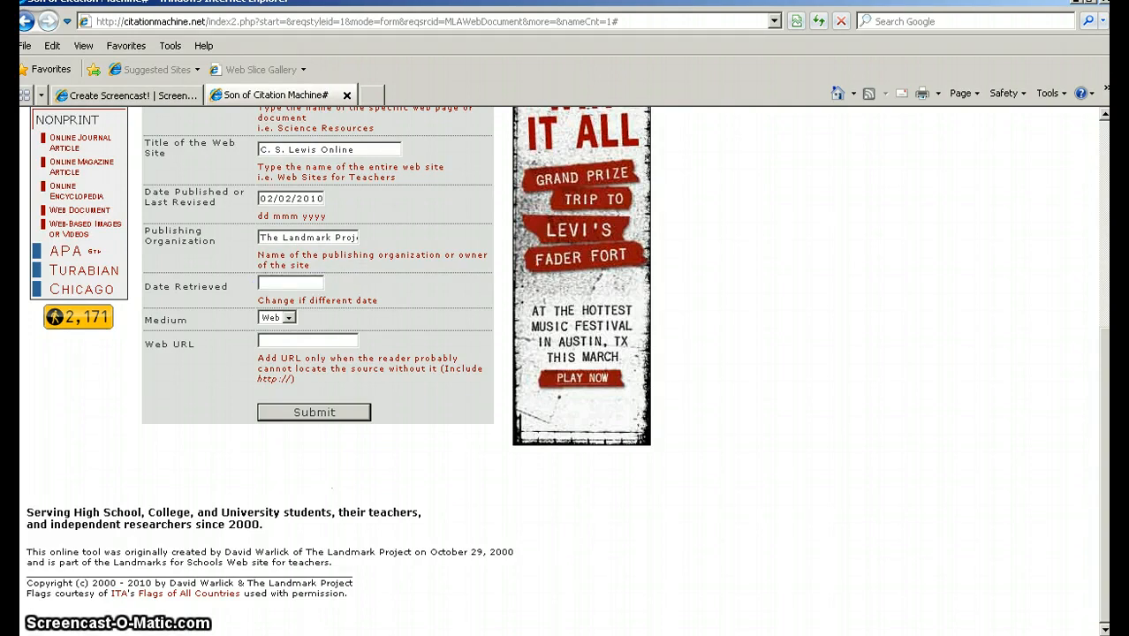
Step: Copy the current page's full web address and paste it into the form's Web URL
scroll(336, 371, up, 5)
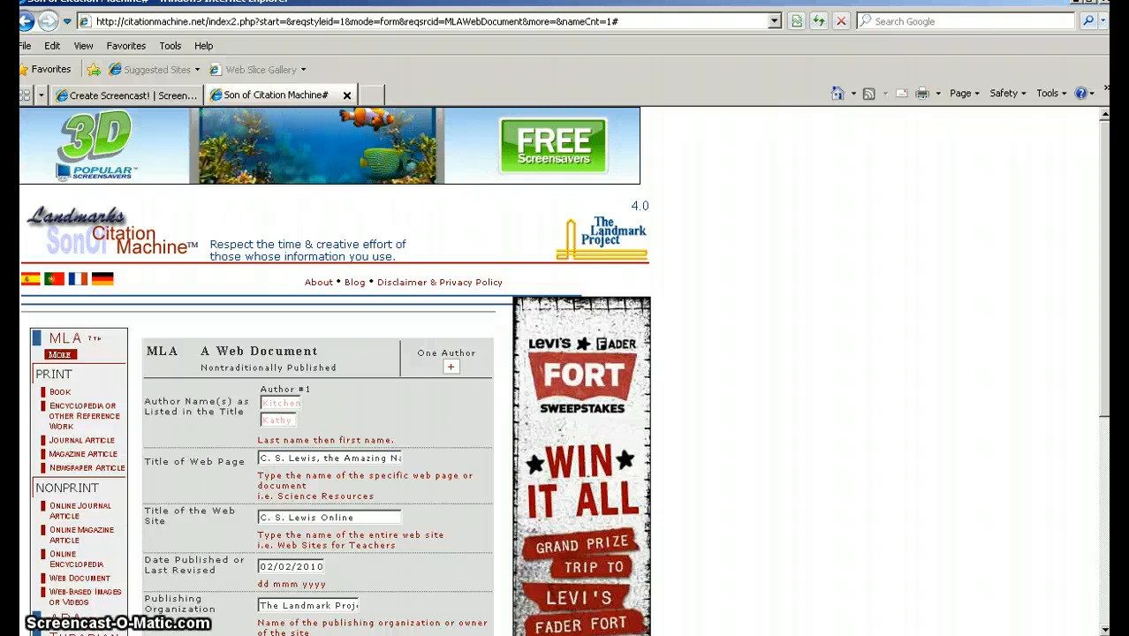
click(359, 22)
right_click(359, 21)
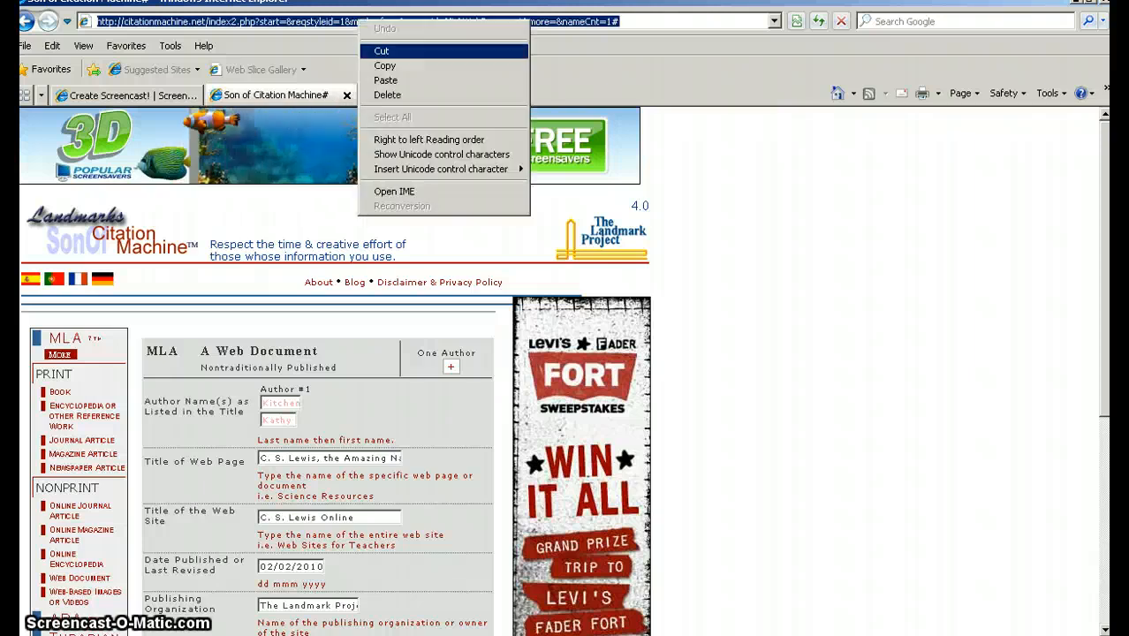
click(384, 66)
click(358, 339)
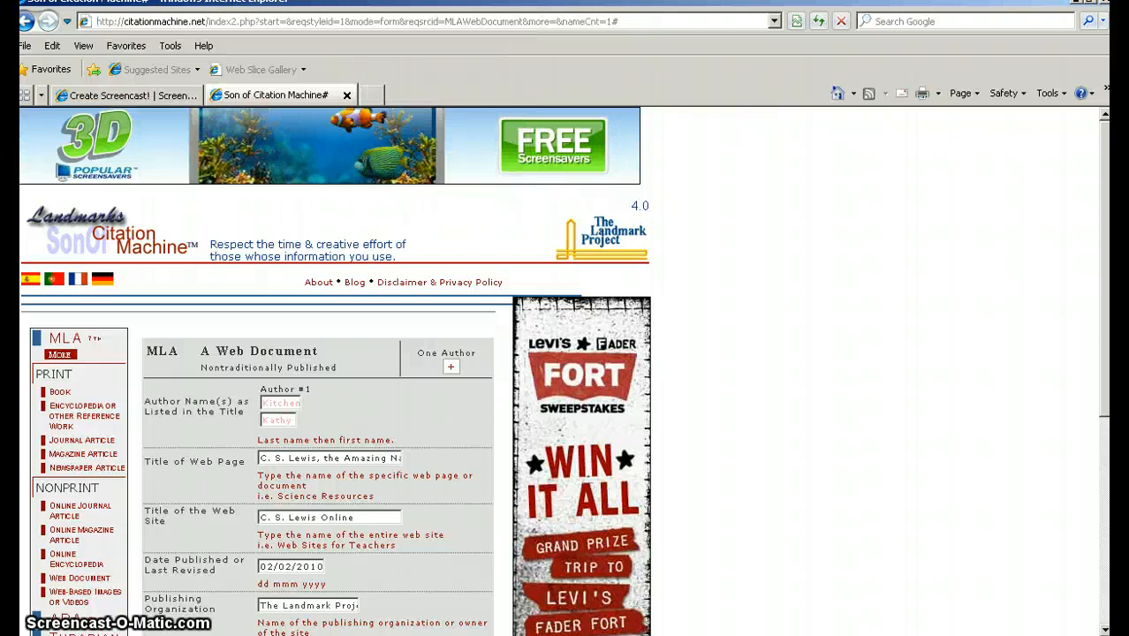
scroll(358, 338, down, 4)
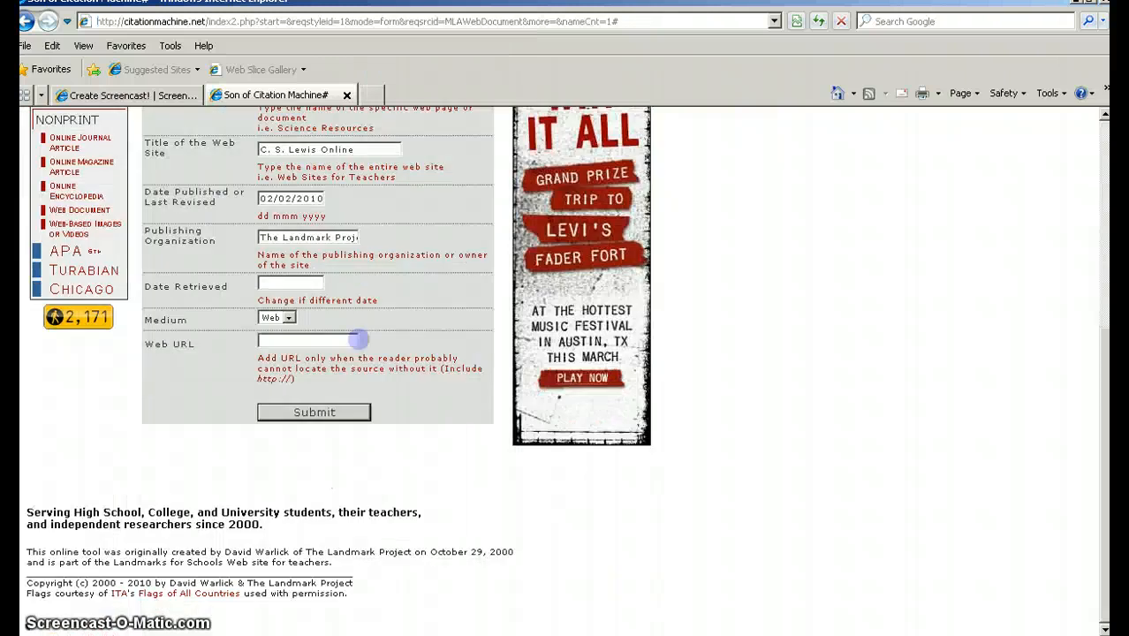
right_click(320, 341)
click(345, 401)
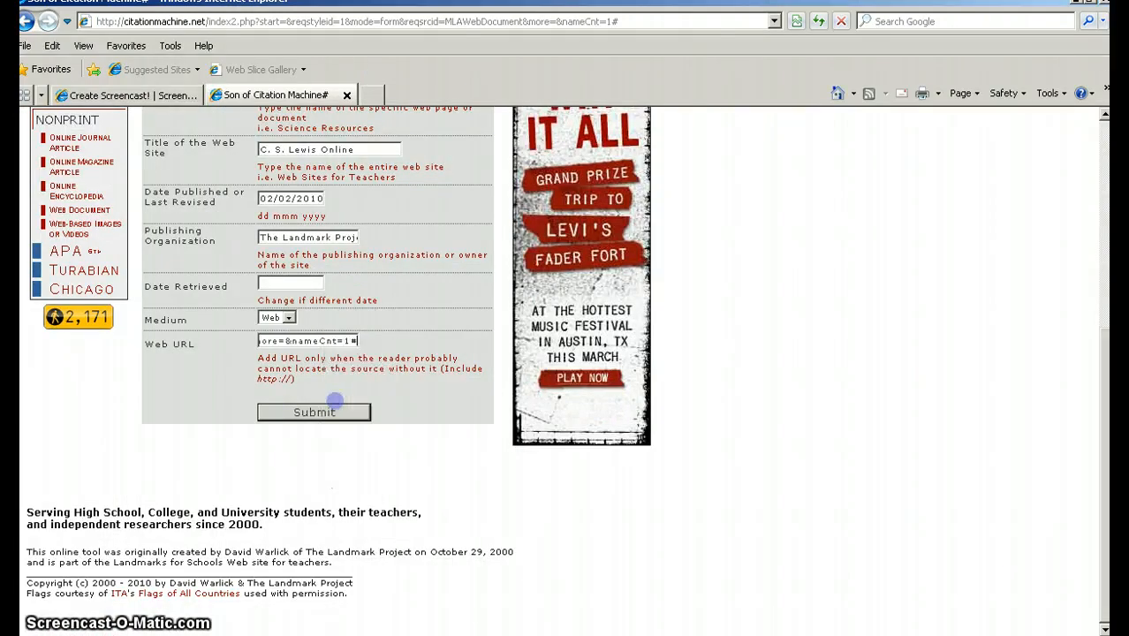
Step: Submit the web document form and copy the entire generated citation
click(311, 411)
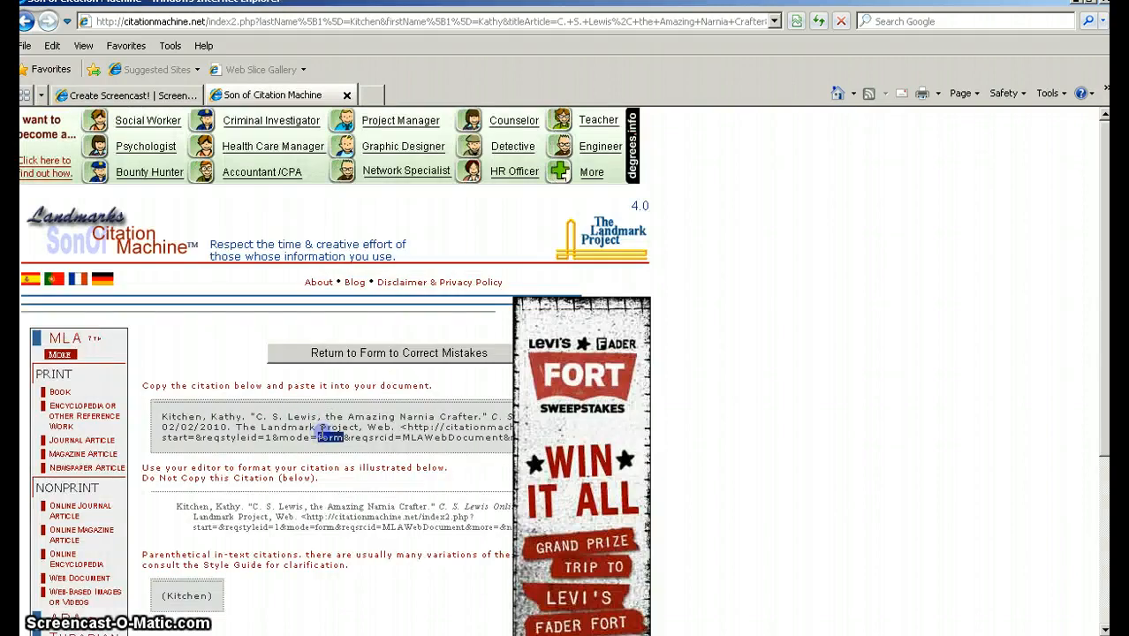
click(322, 432)
right_click(324, 434)
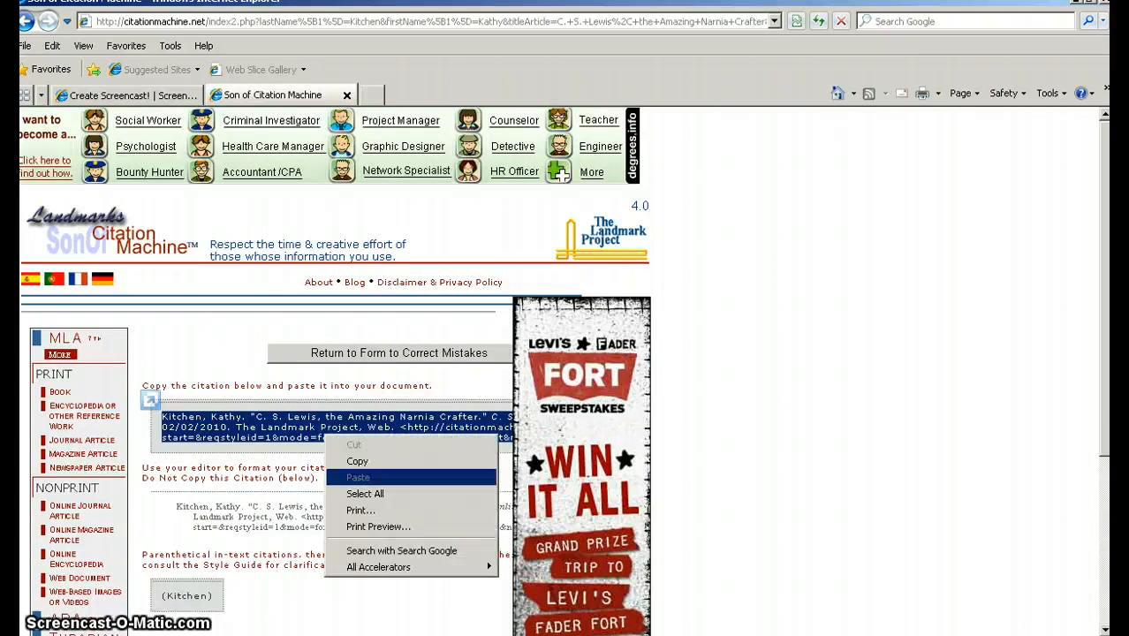
click(357, 461)
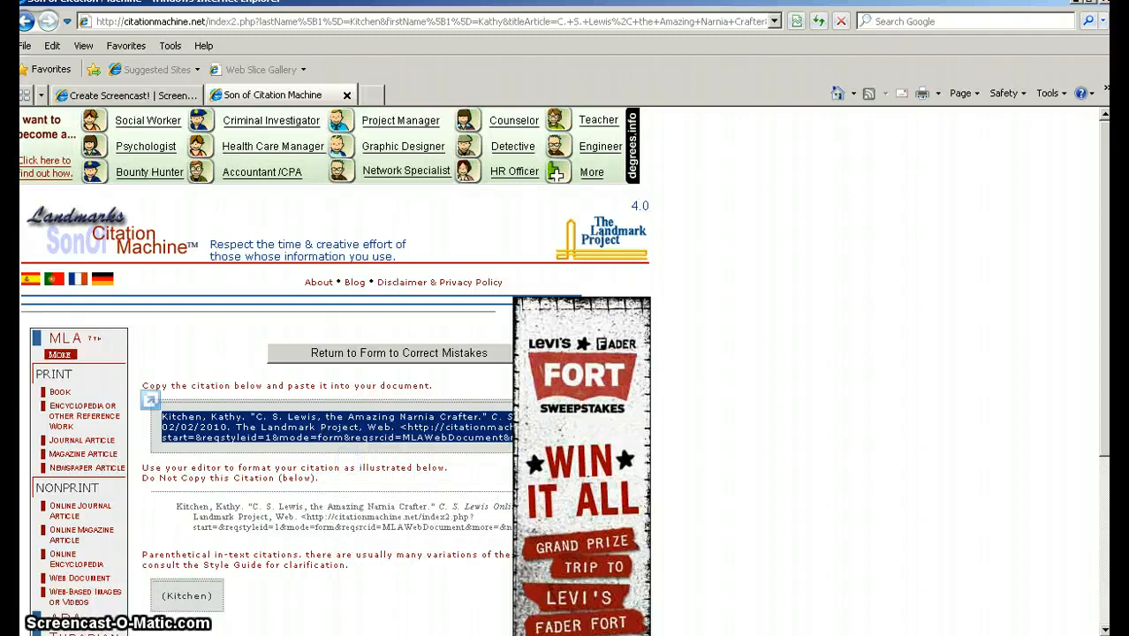
Step: Switch to the Word document, paste the web citation below the book entry and reduce its hanging indent to zero
key(alt+Tab)
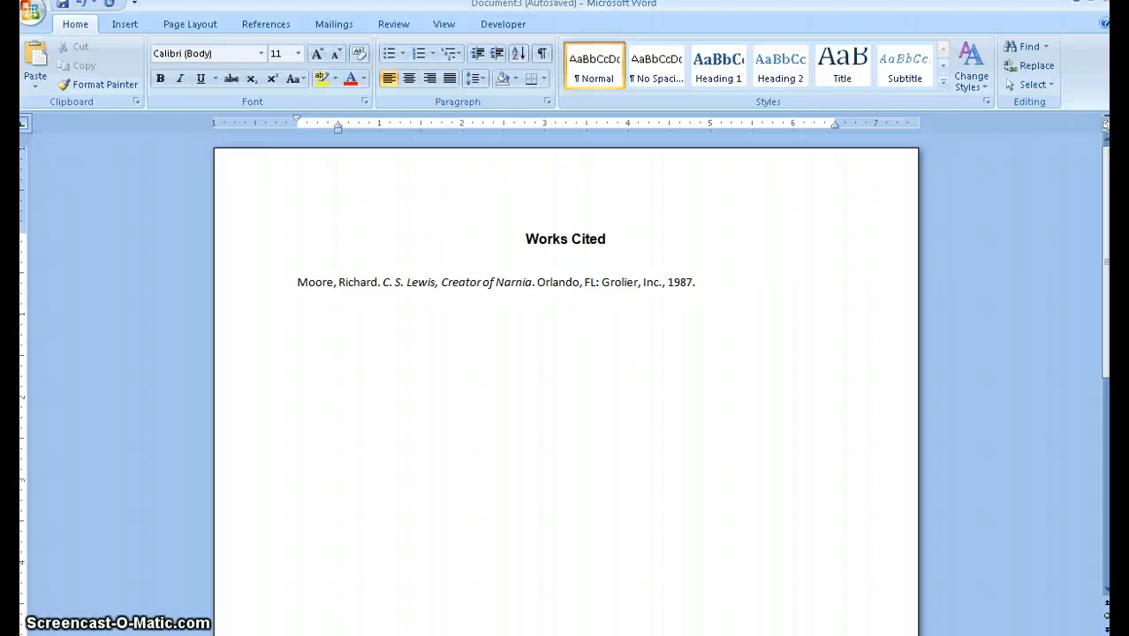
right_click(299, 329)
click(340, 379)
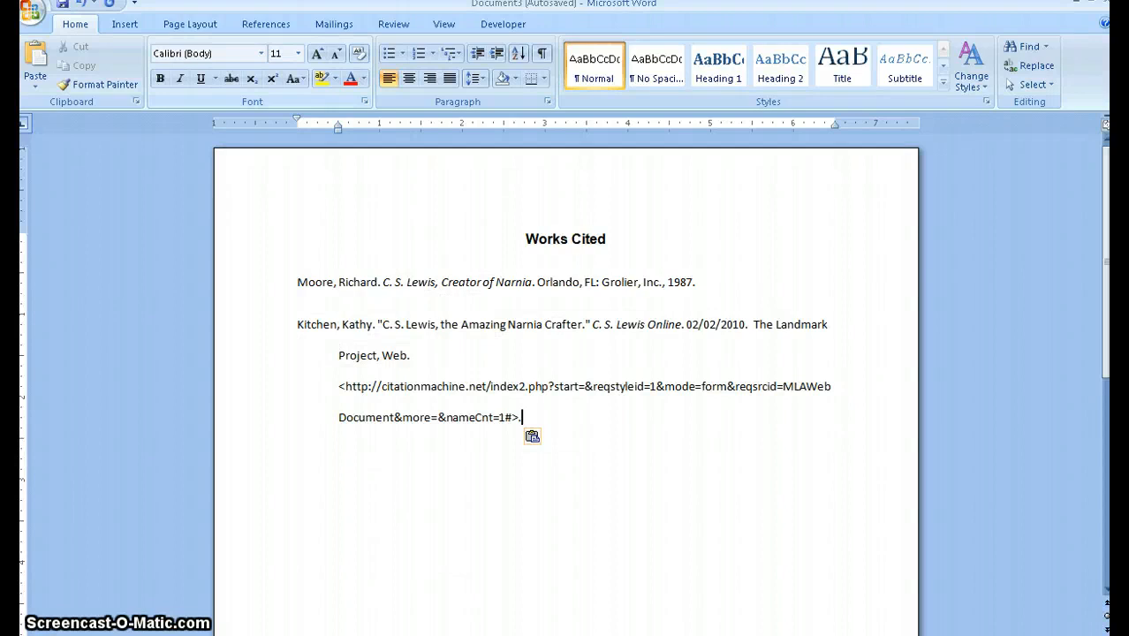
drag(338, 128, 297, 128)
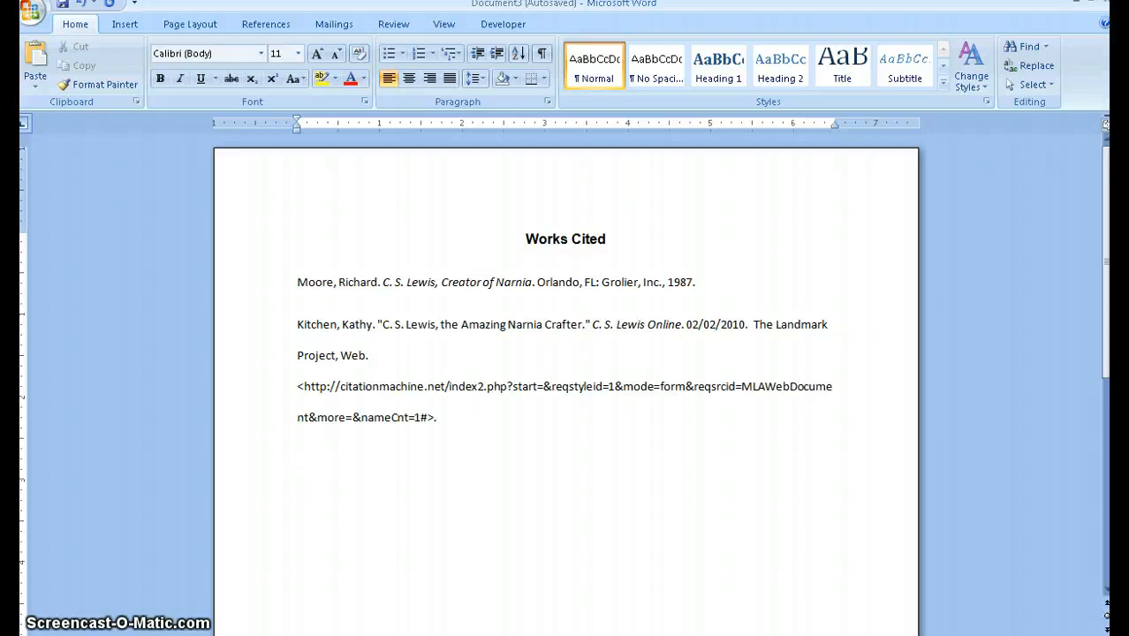
Step: Switch back to Citation Machine, return to the web document form and set the web page title to "C. S. Lewis, the Man"
key(alt+Tab)
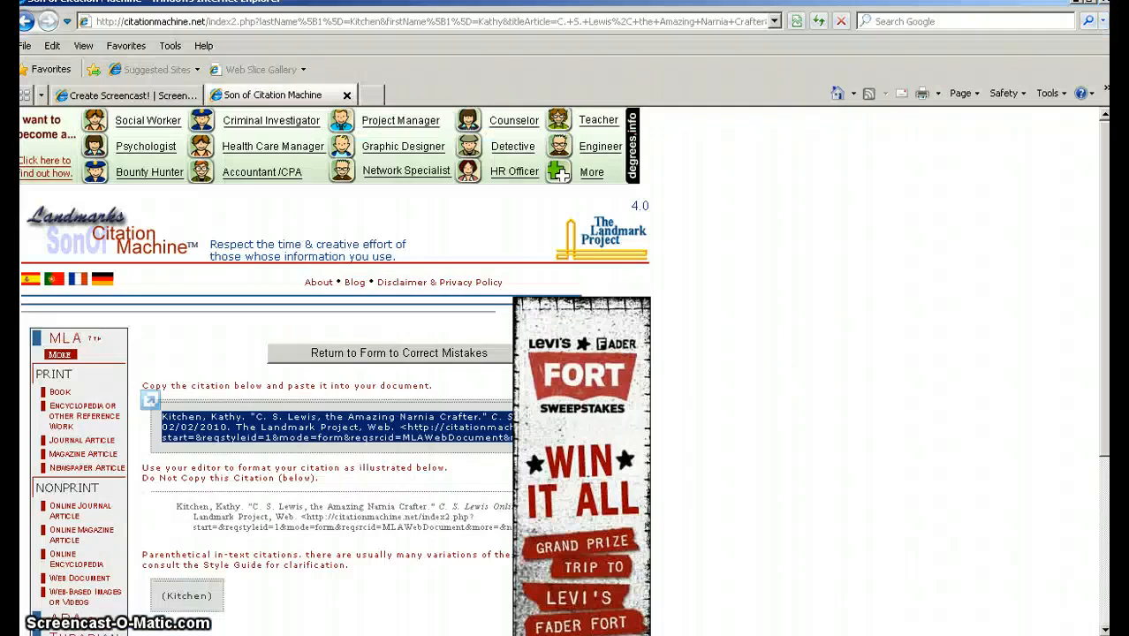
click(353, 353)
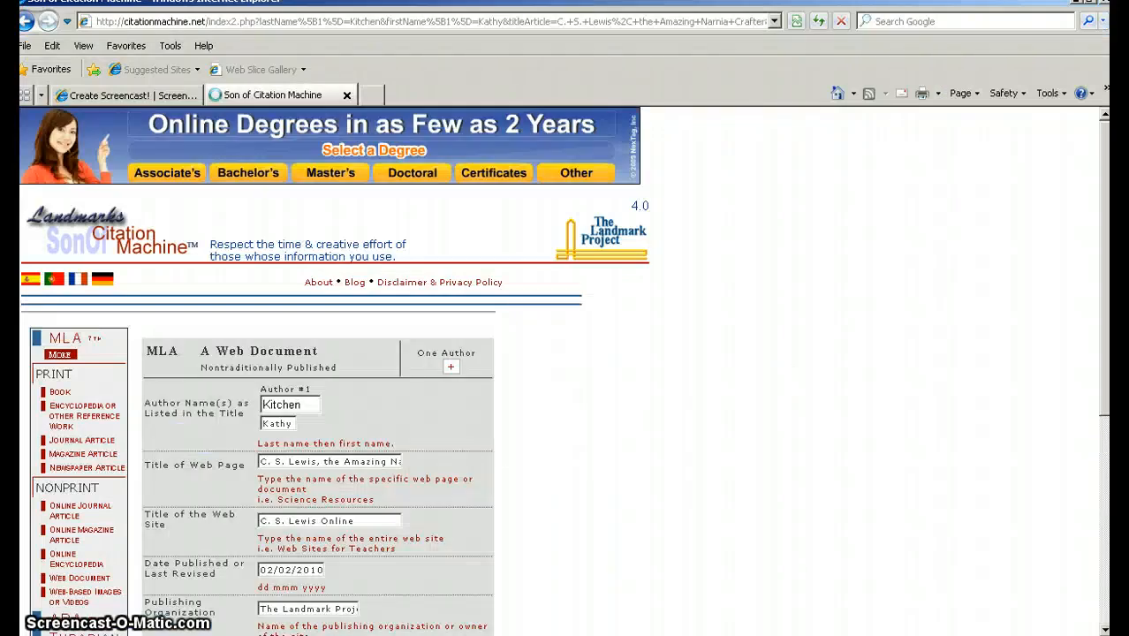
scroll(354, 371, down, 1)
scroll(306, 334, down, 1)
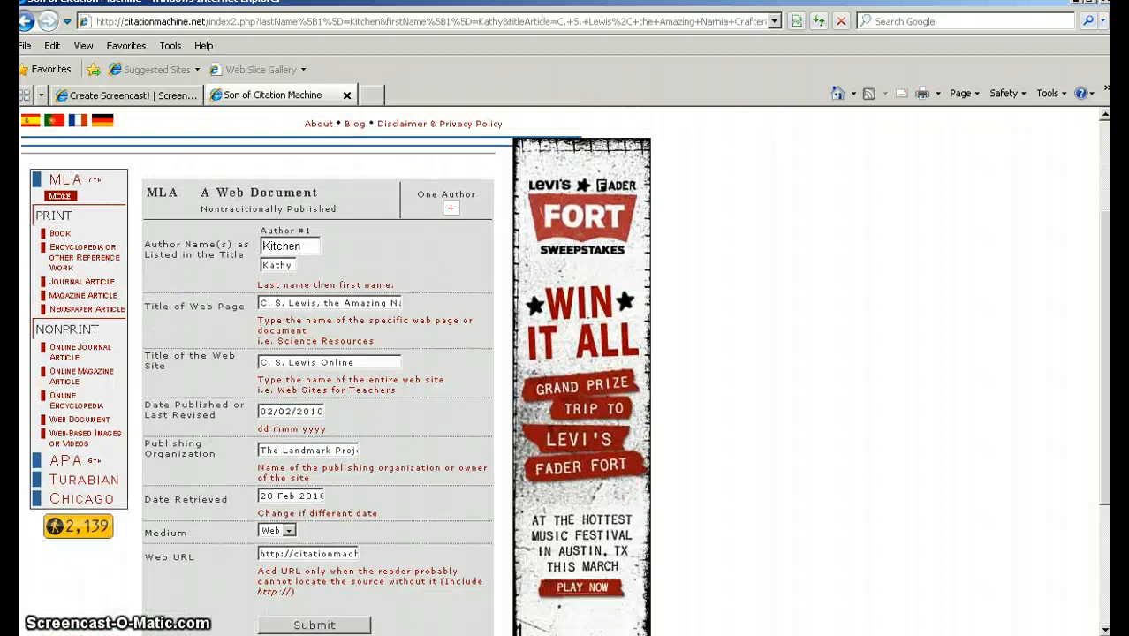
triple_click(292, 302)
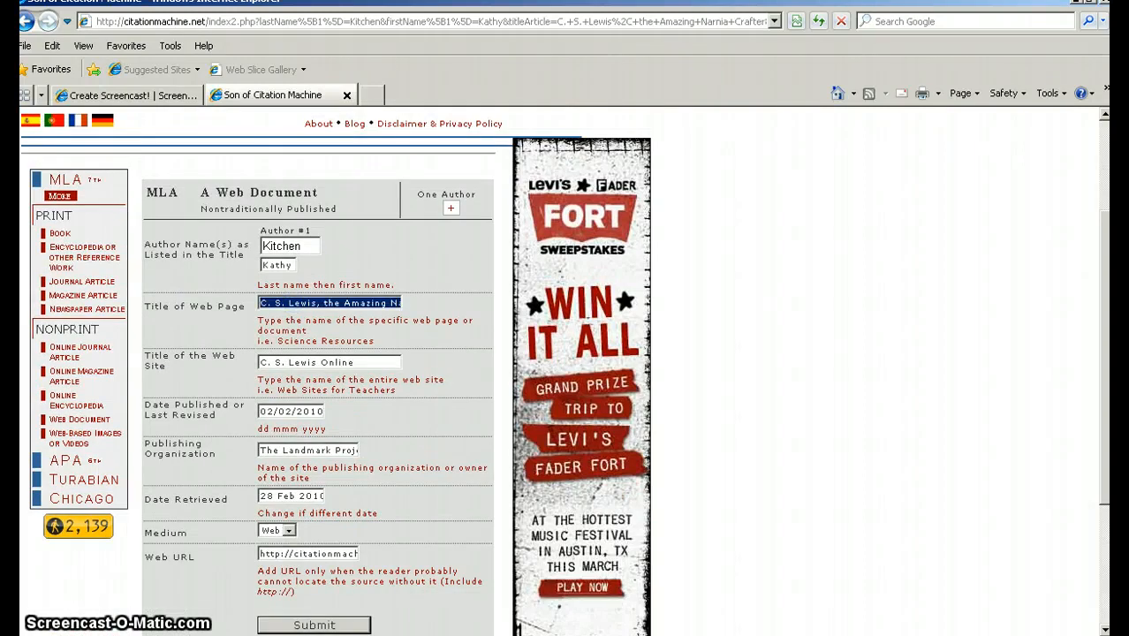
text(c)
key(Down)
key(Down)
key(Down)
key(Down)
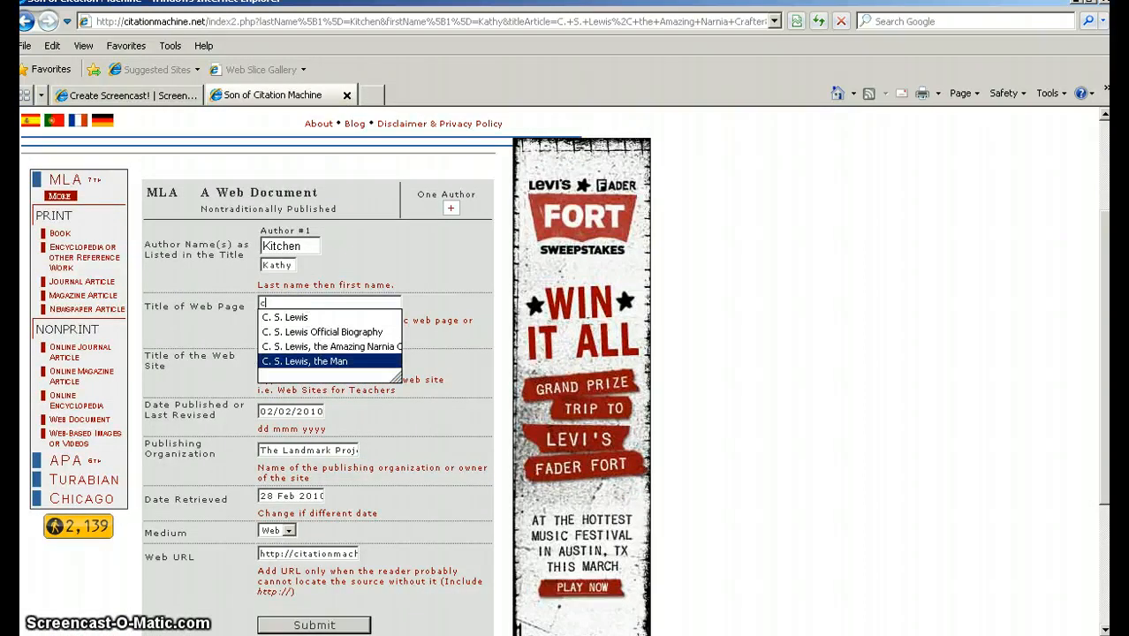
key(Return)
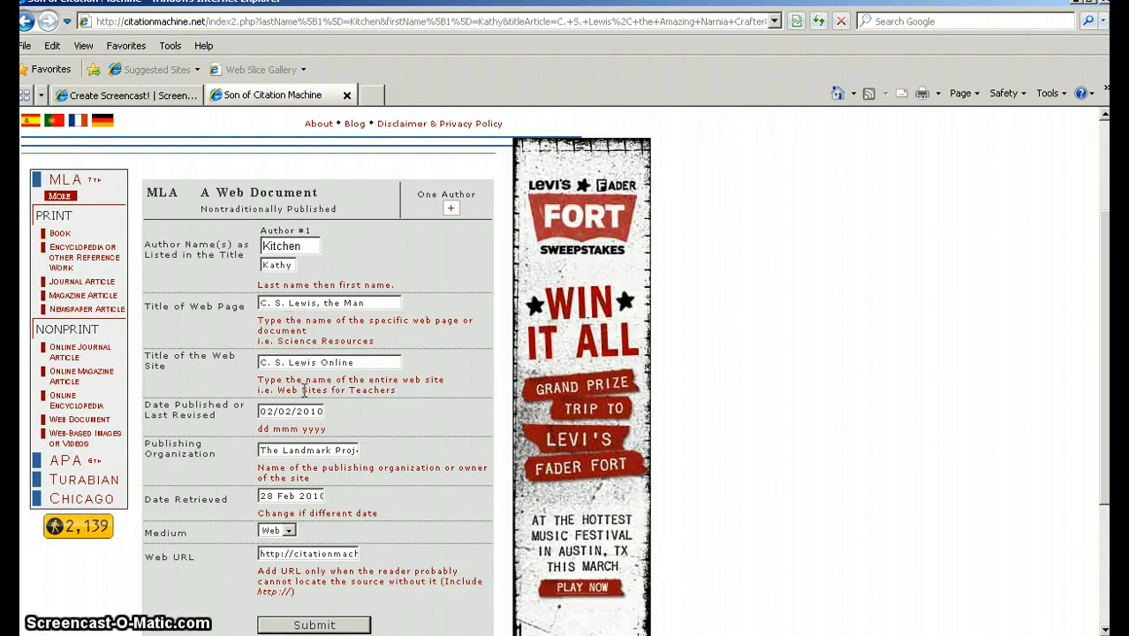
Step: Clear the date retrieved and submit the web document form
scroll(304, 391, down, 3)
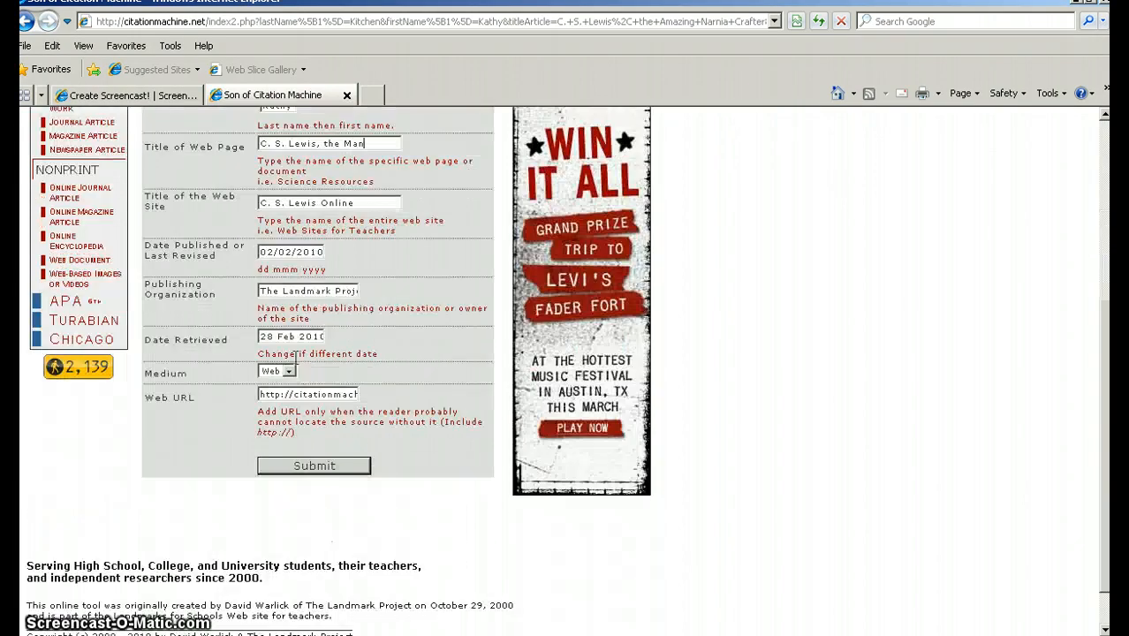
double_click(289, 335)
triple_click(289, 335)
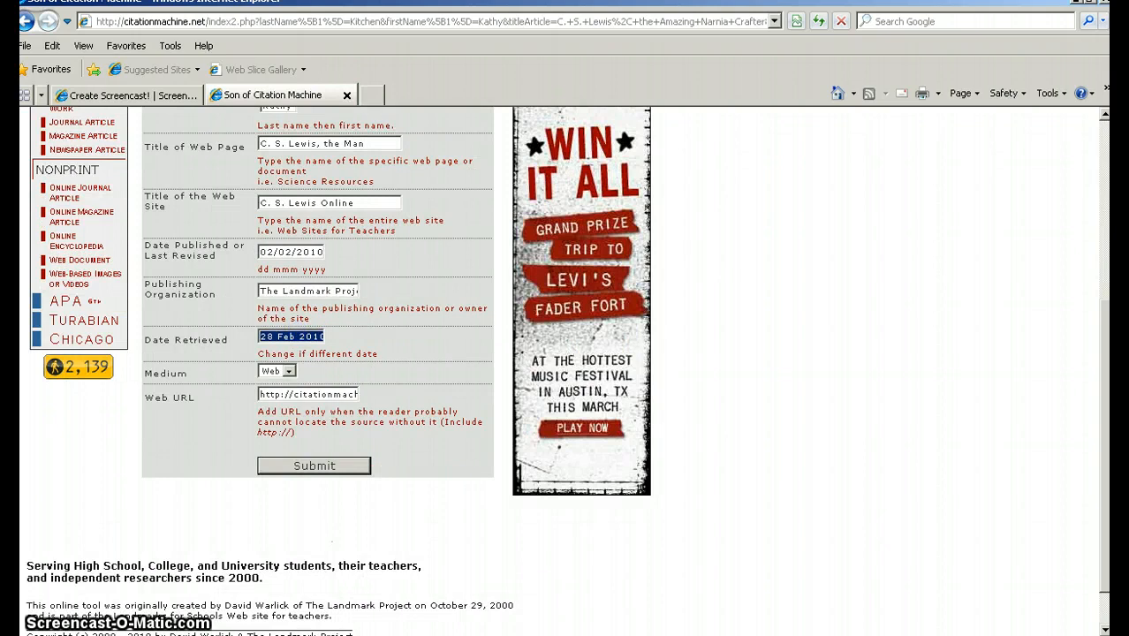
key(BackSpace)
click(292, 465)
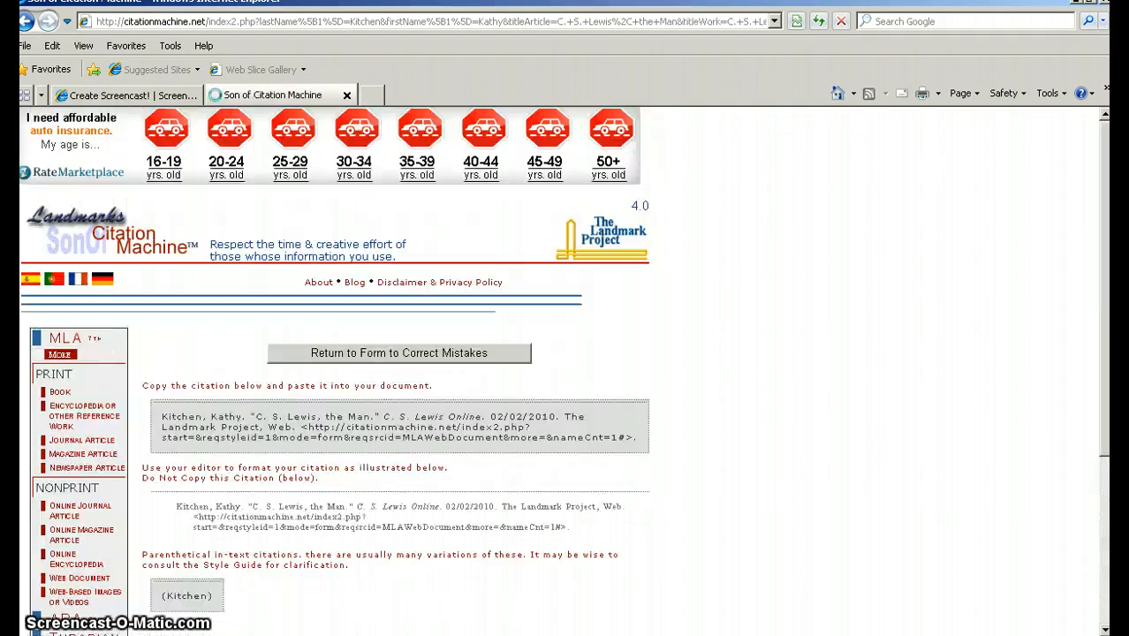
Step: Copy the entire generated citation and paste it below the first web entry in the Word document
double_click(294, 436)
triple_click(294, 436)
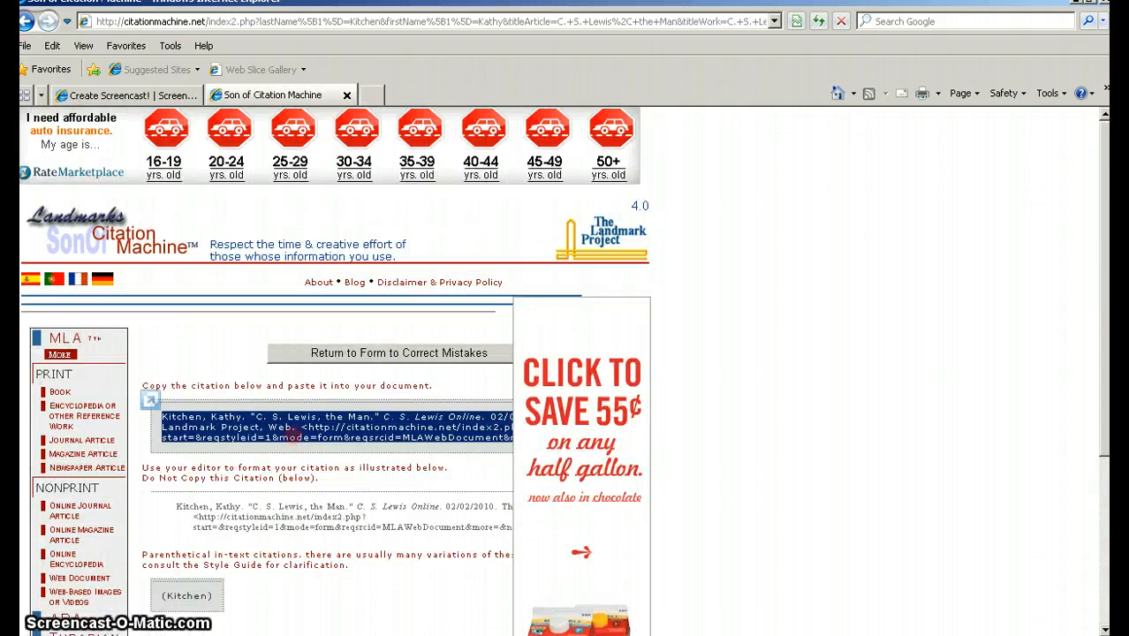
right_click(295, 439)
click(340, 464)
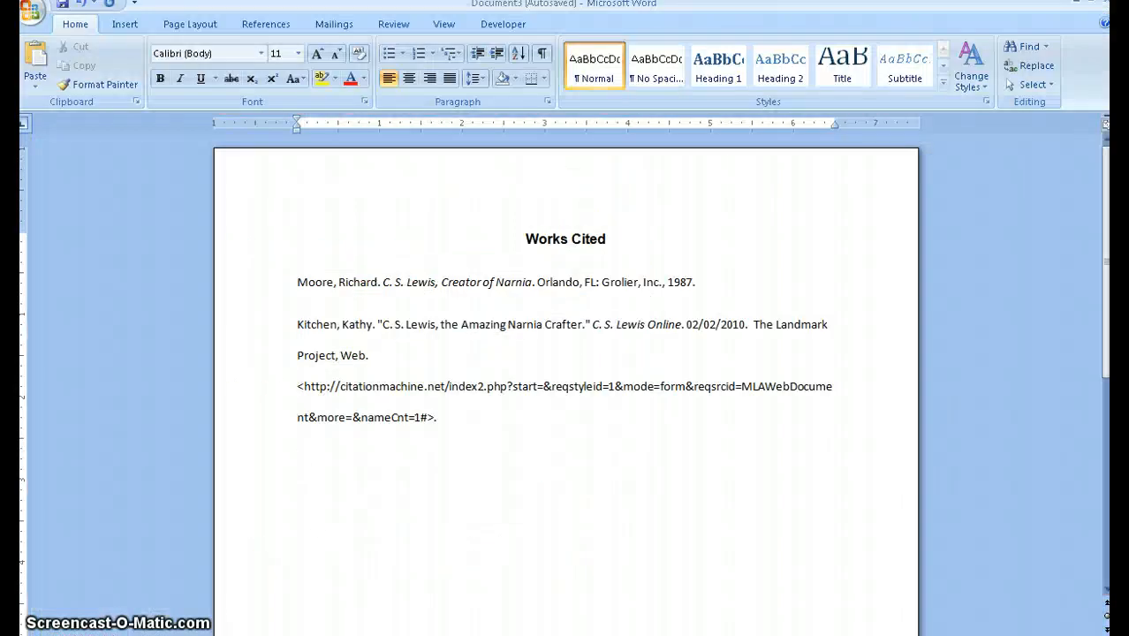
right_click(315, 227)
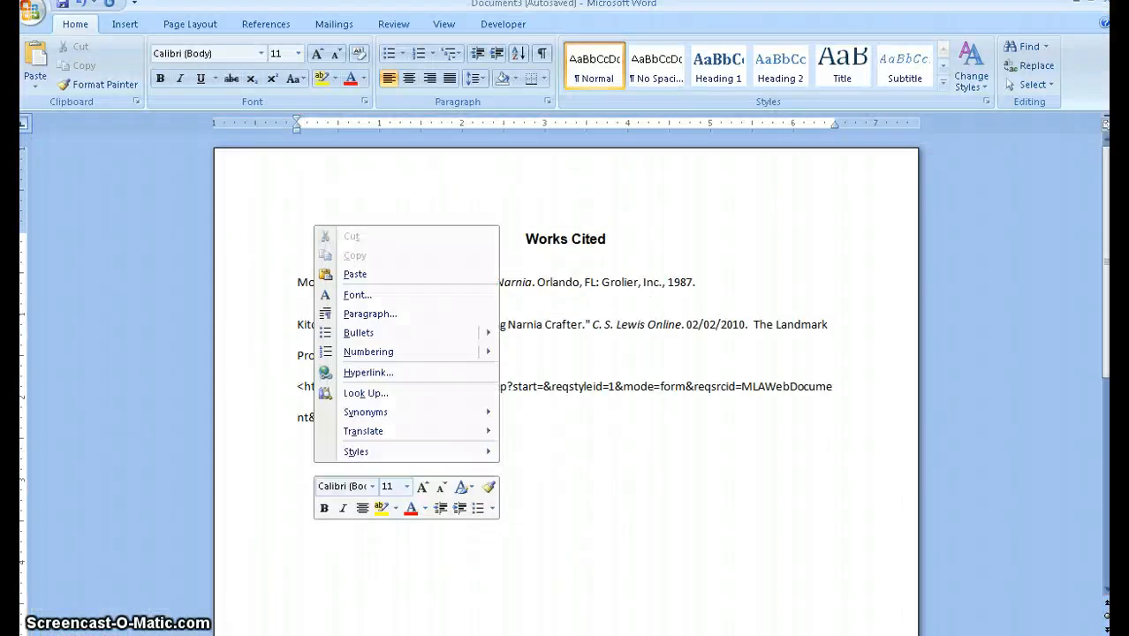
click(355, 274)
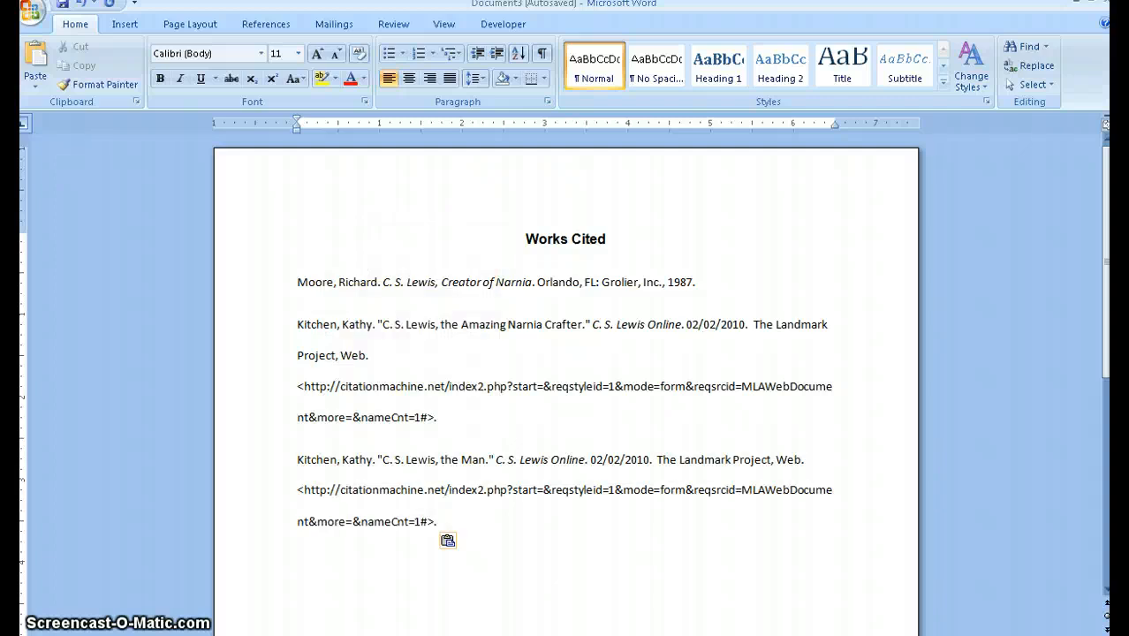
Step: Switch back to Citation Machine and open the MLA form for an encyclopedia or other reference work
key(alt+Tab)
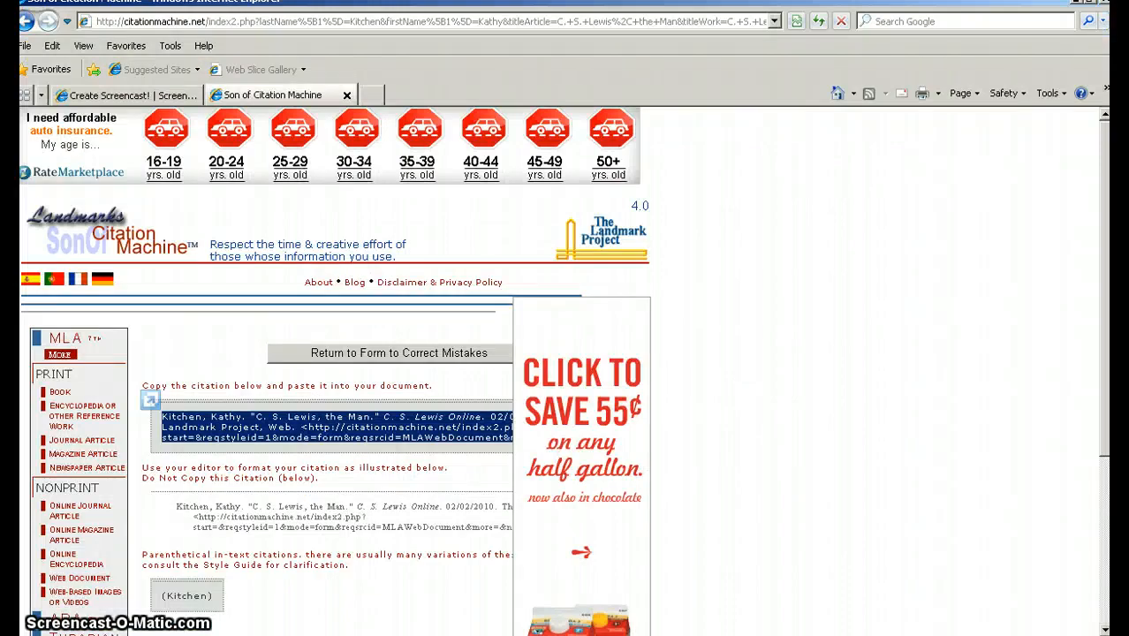
click(66, 578)
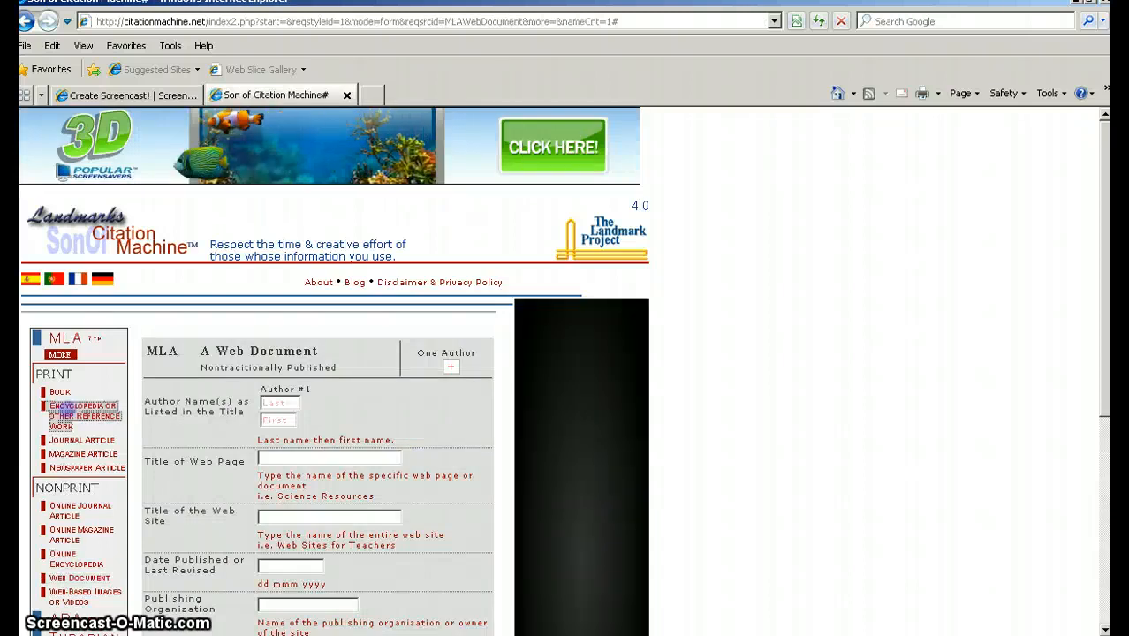
click(68, 411)
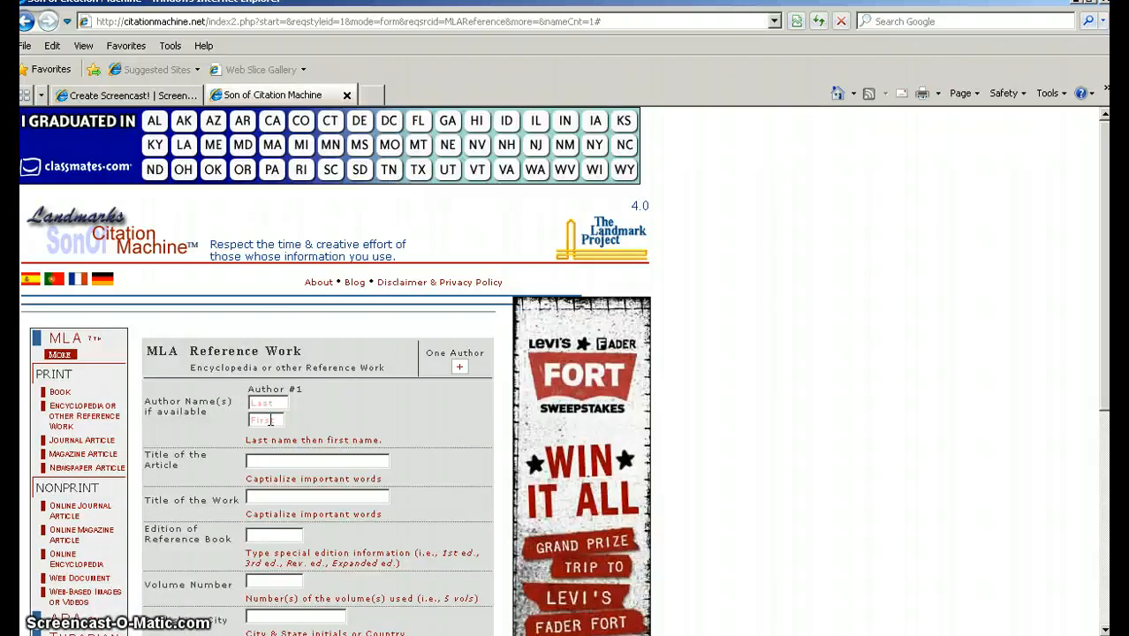
Step: Set the article title to "C. S. Lewis" and the title of the work to "Encylopedia Britannica"
scroll(293, 346, down, 4)
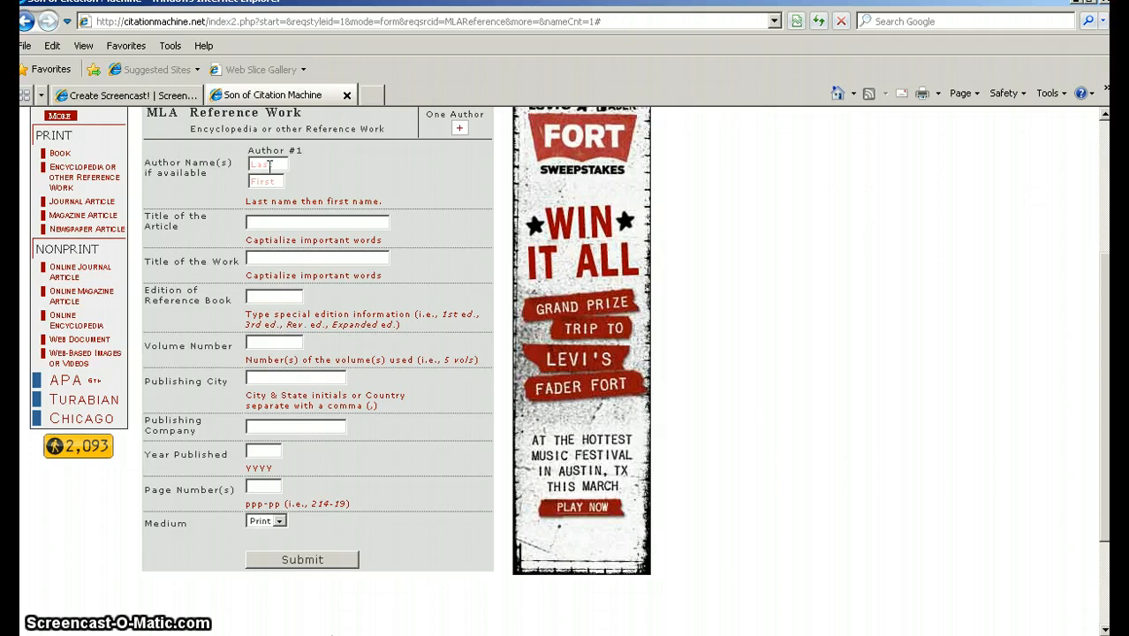
click(292, 220)
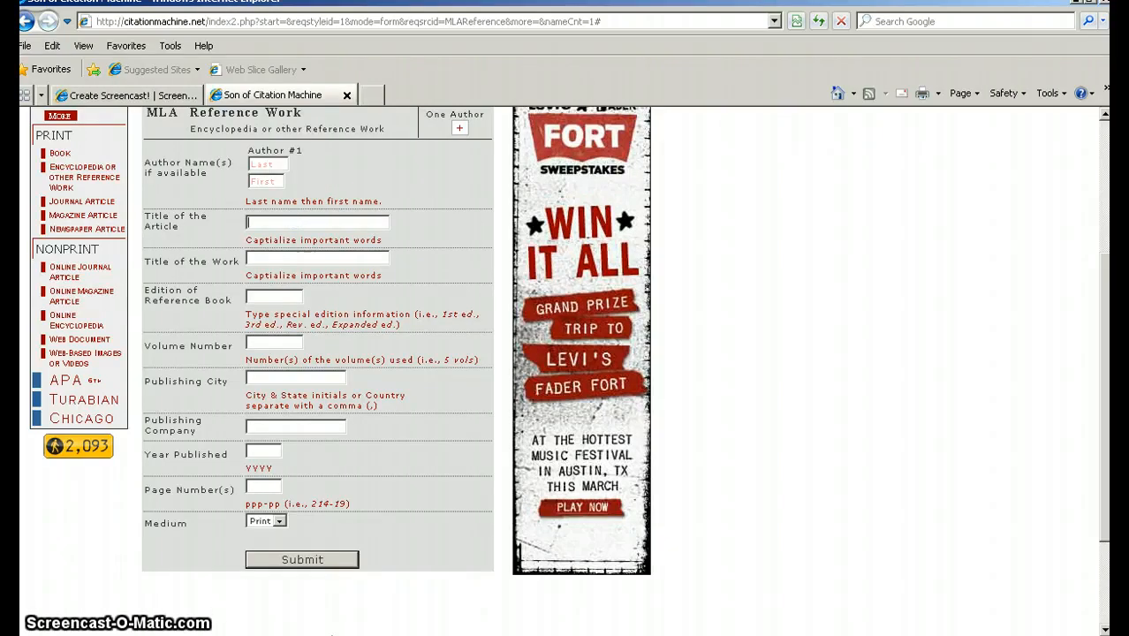
text(C)
key(Down)
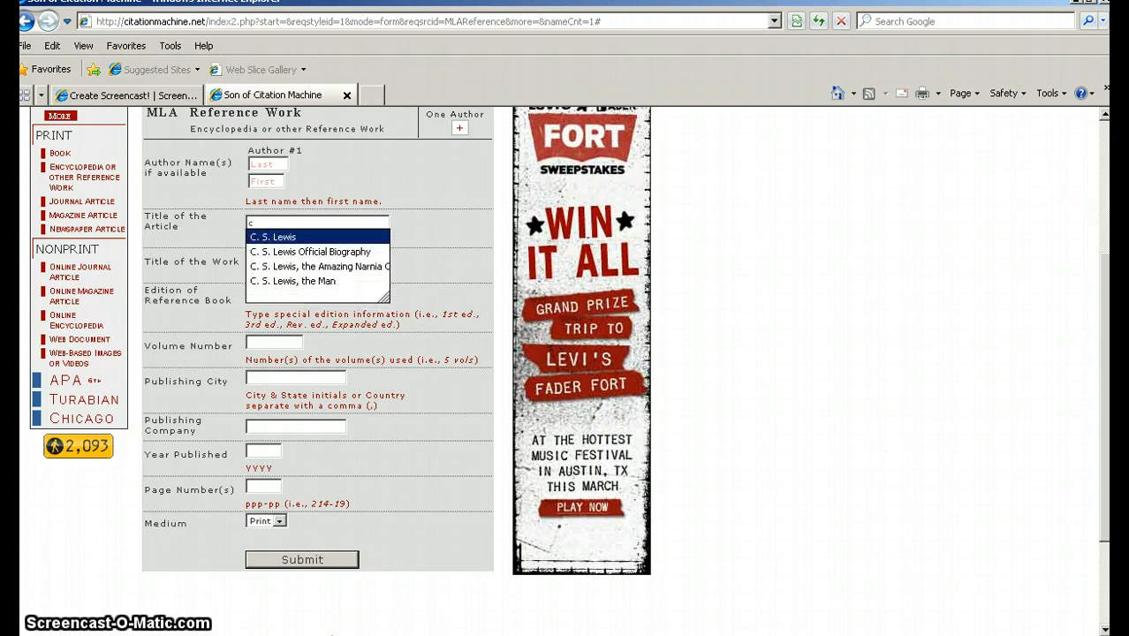
key(Return)
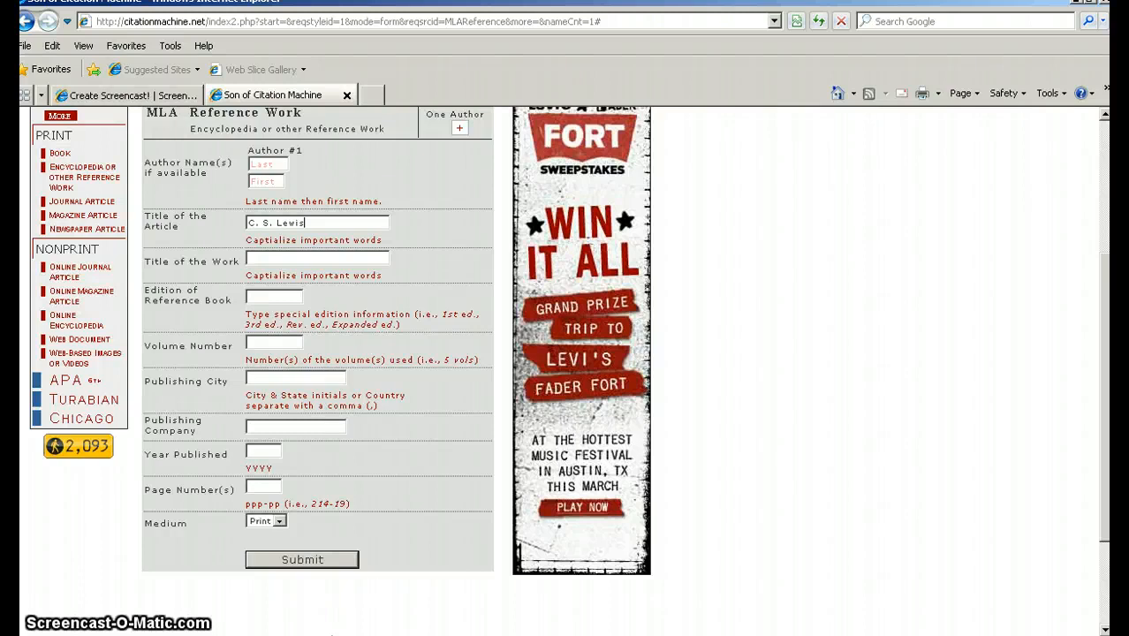
click(278, 257)
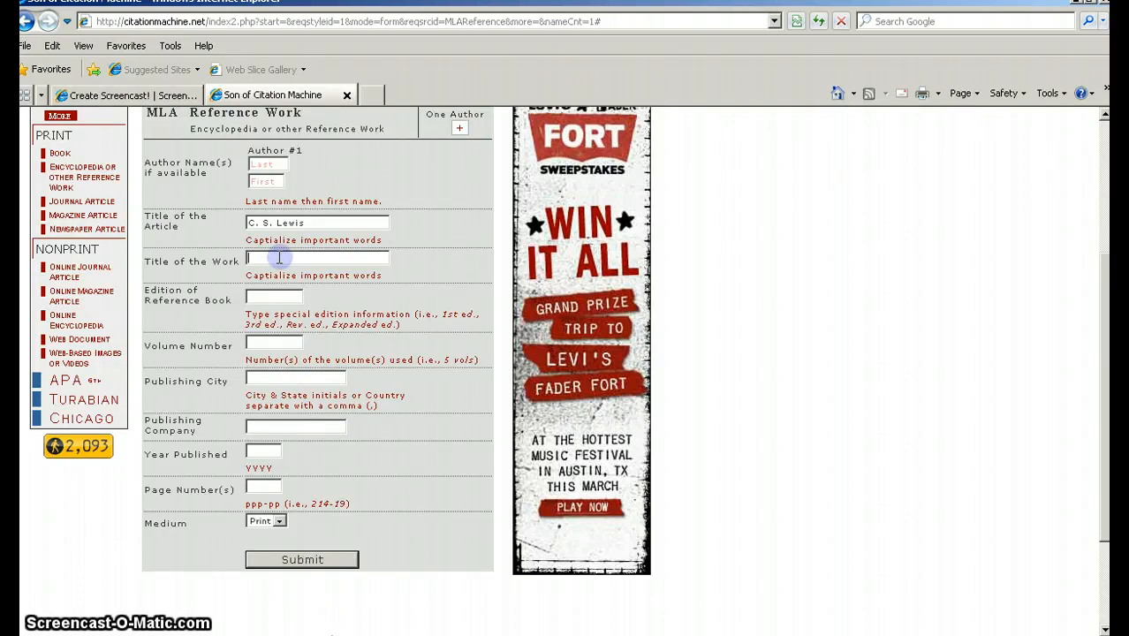
text(e)
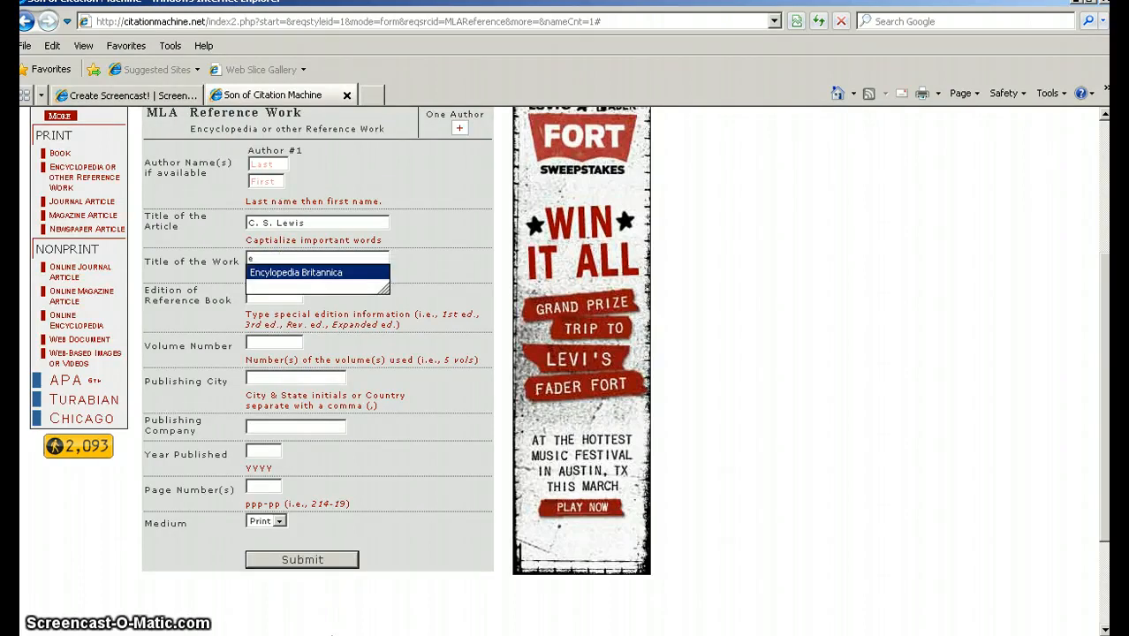
key(Return)
Step: Set the publishing city to "Pasedena, CA" and the publishing company to "Britannica, Inc."
click(271, 297)
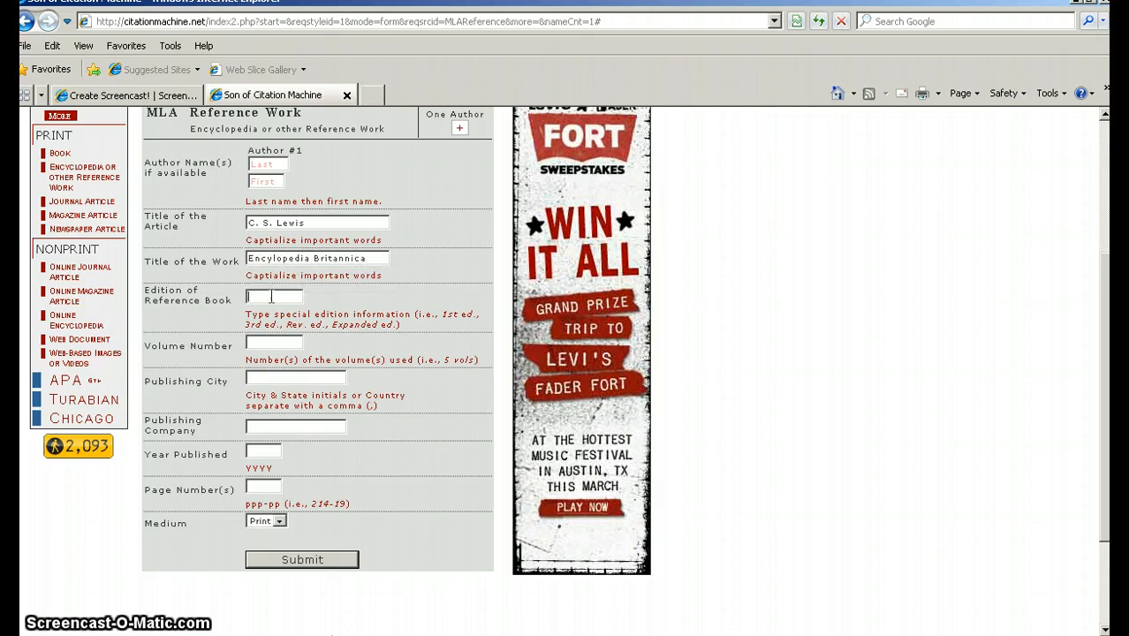
scroll(271, 297, down, 3)
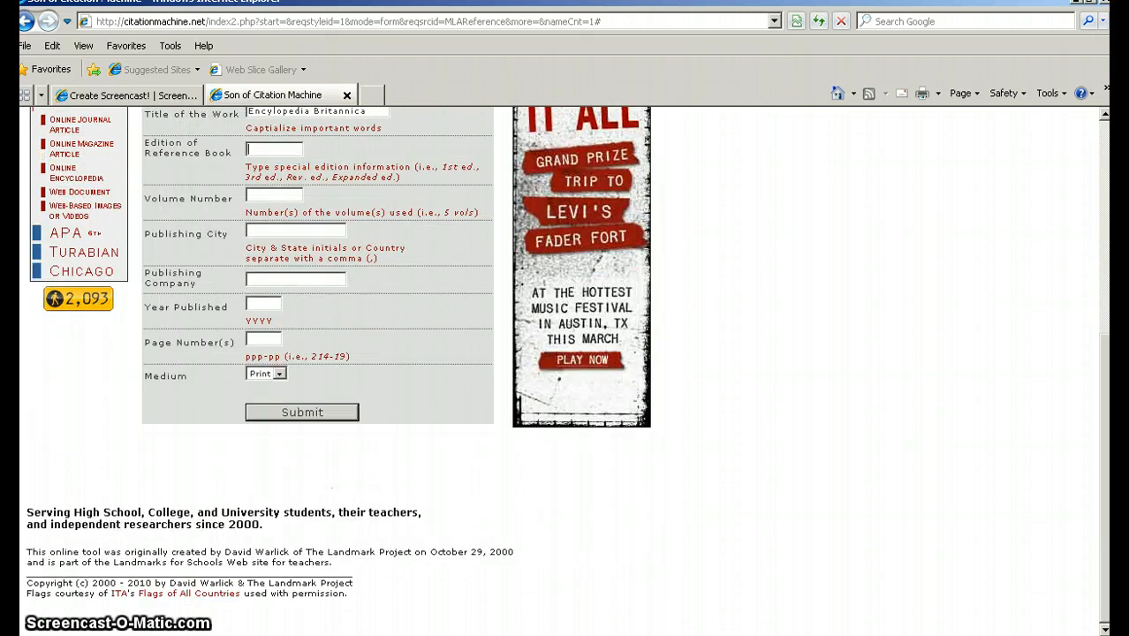
click(296, 232)
text(p)
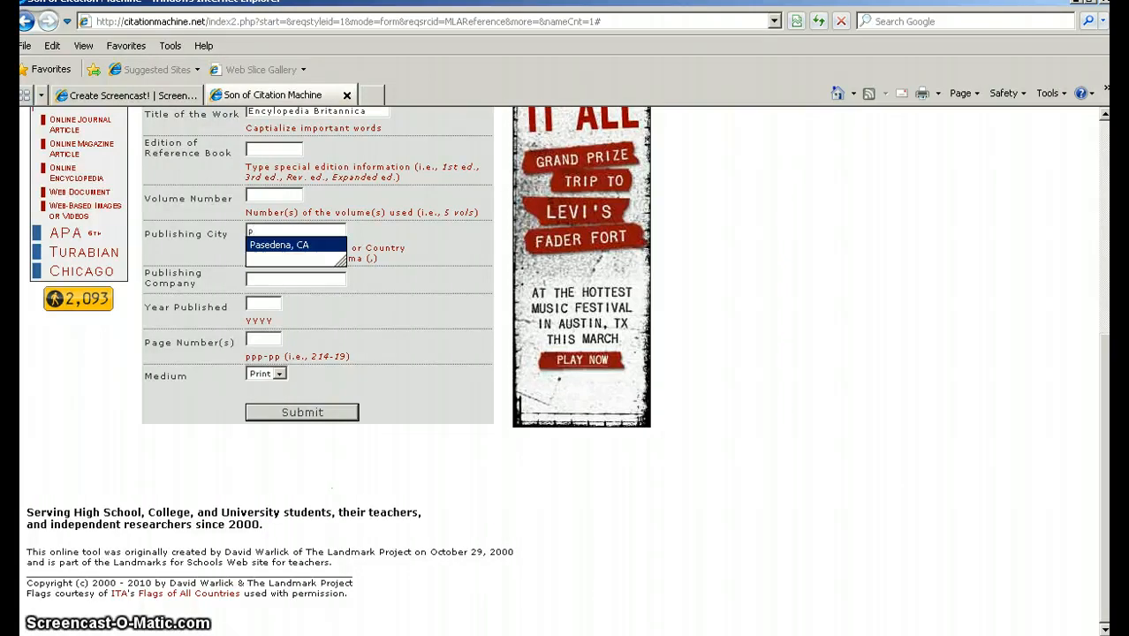
click(293, 245)
click(293, 276)
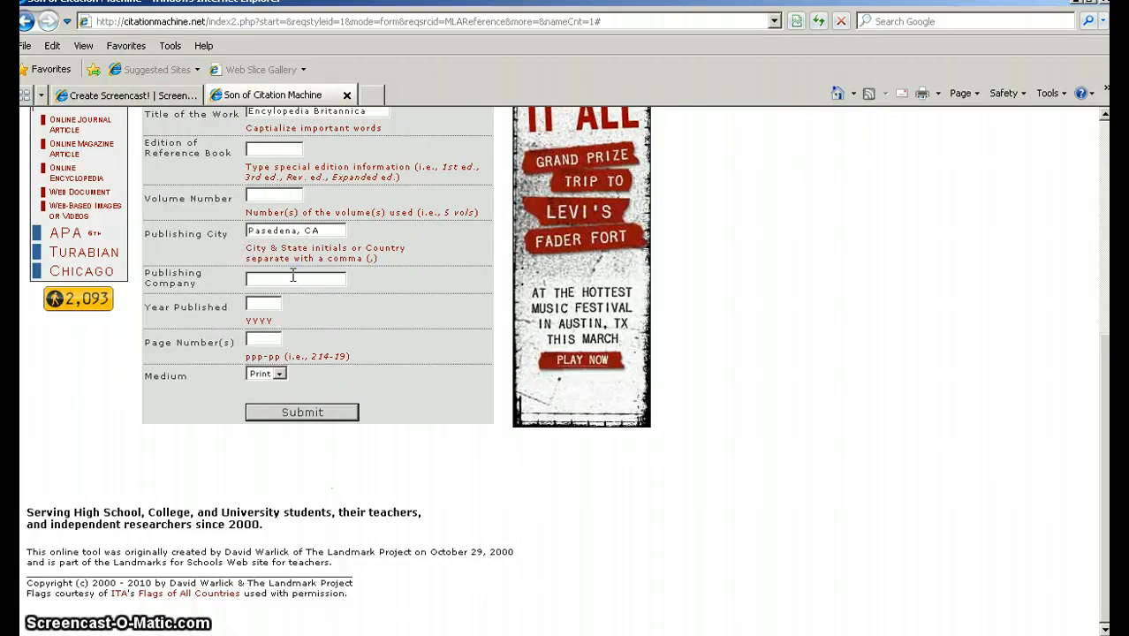
text(b)
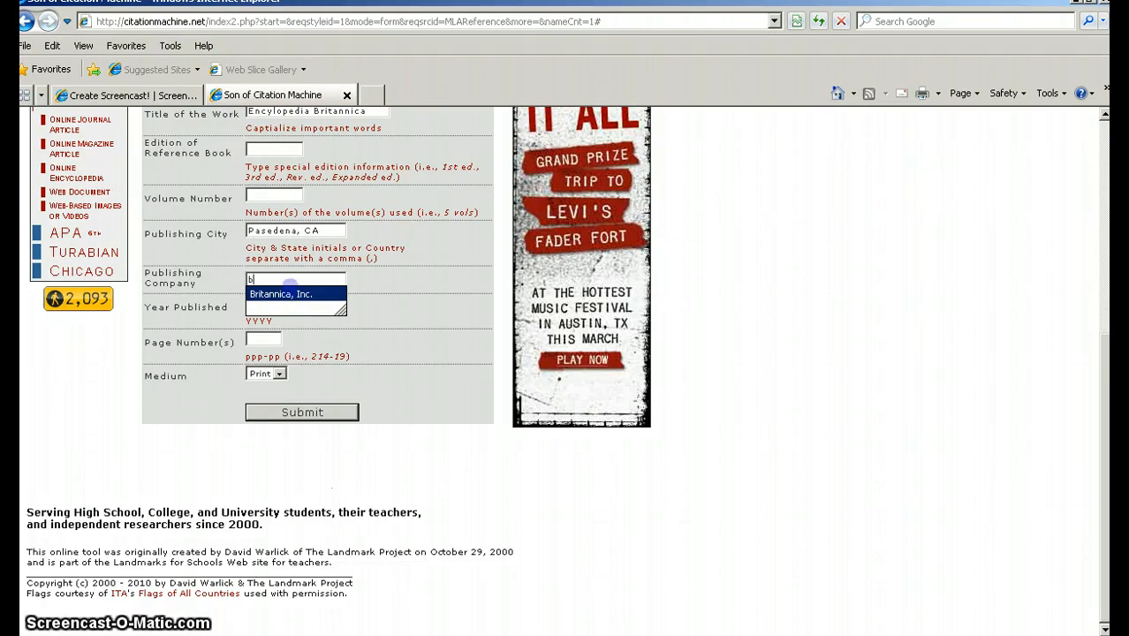
click(283, 294)
Step: Set the year published to 2000 and submit the reference work form
click(266, 302)
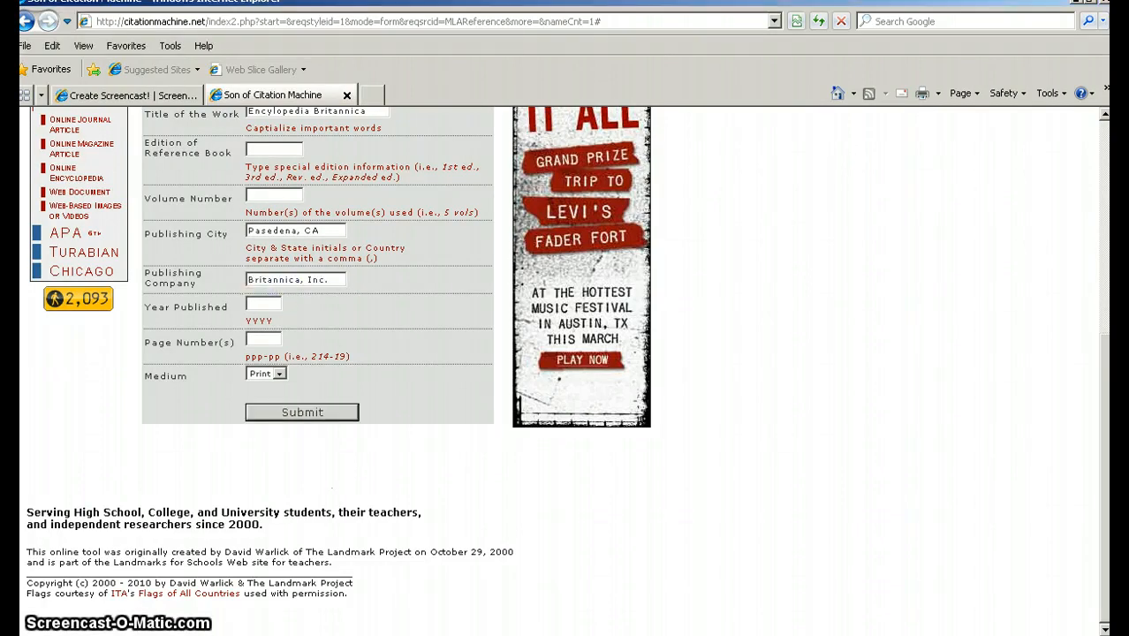
text(2000)
click(270, 412)
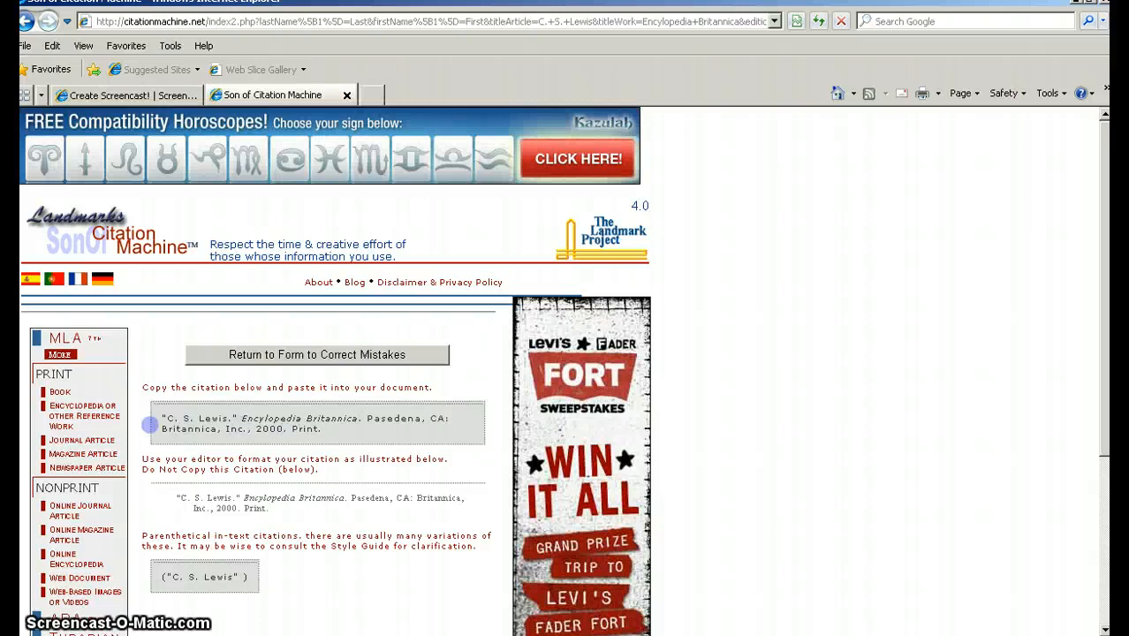
Step: Copy the generated encyclopedia citation through the year, leaving out the word "Print."
drag(288, 430, 161, 419)
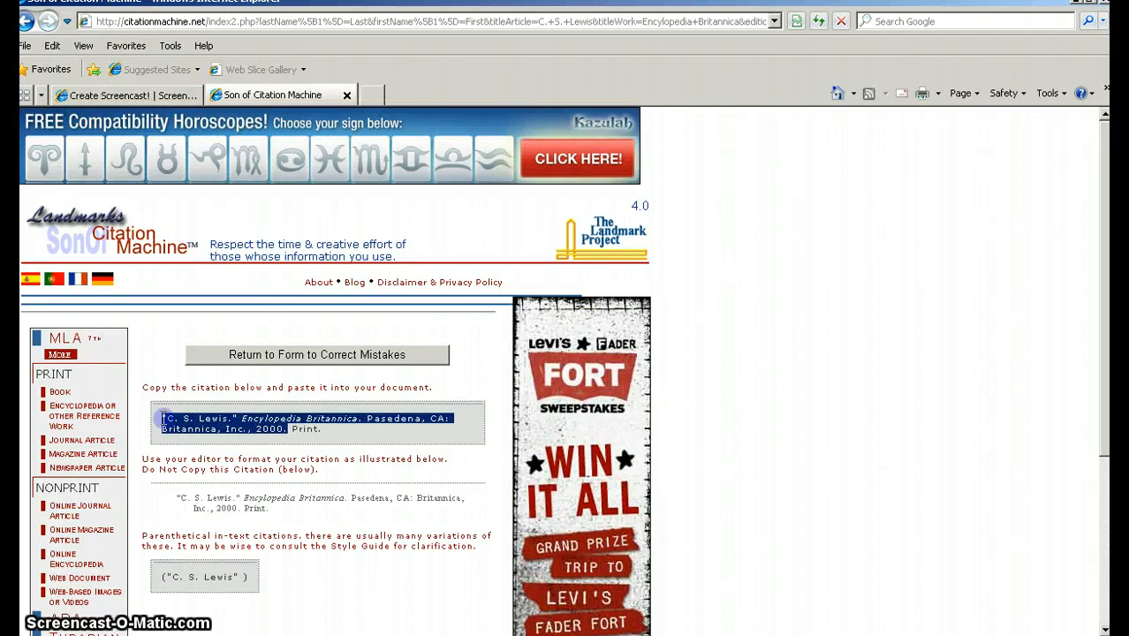
right_click(205, 421)
click(253, 449)
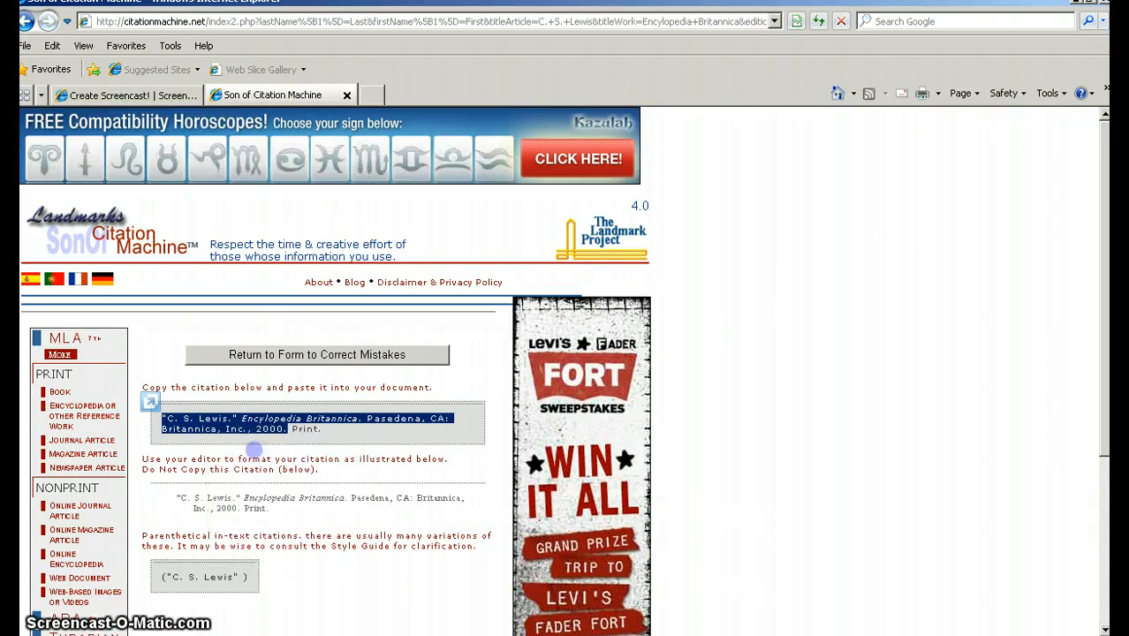
Step: Switch to the Word document and paste the encyclopedia citation below the last web entry
key(alt+Tab)
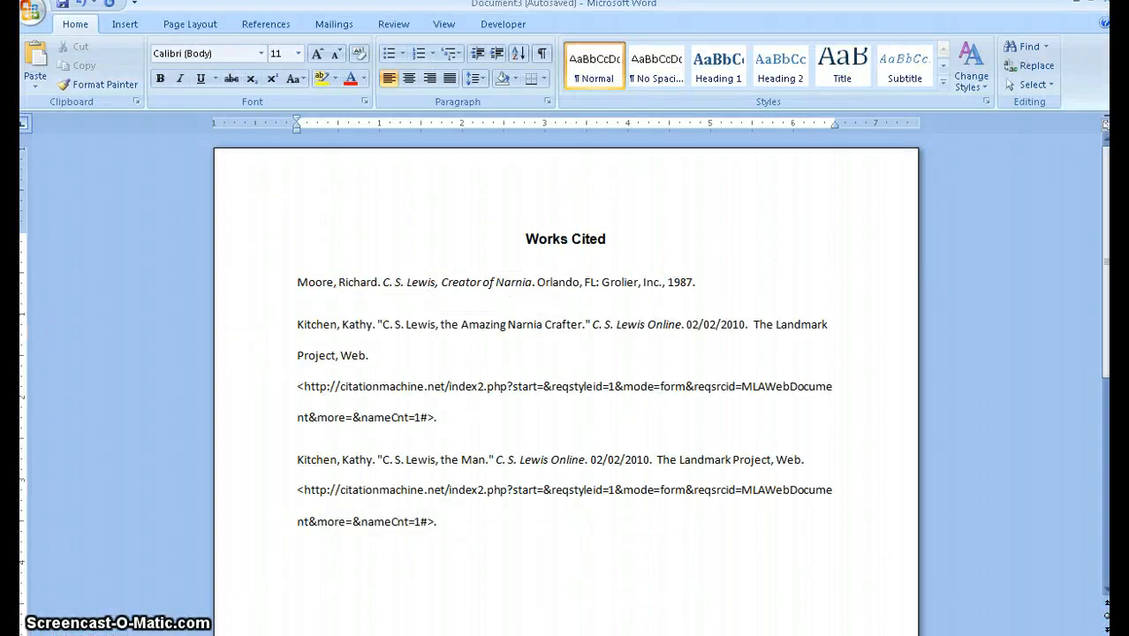
right_click(307, 568)
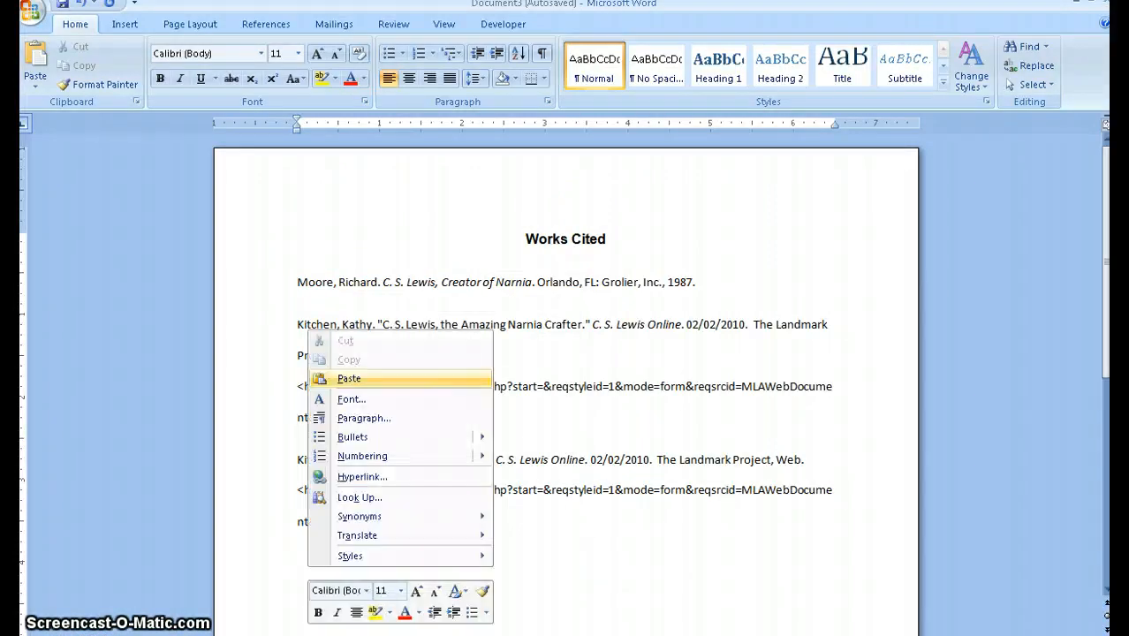
click(349, 378)
scroll(566, 380, down, 2)
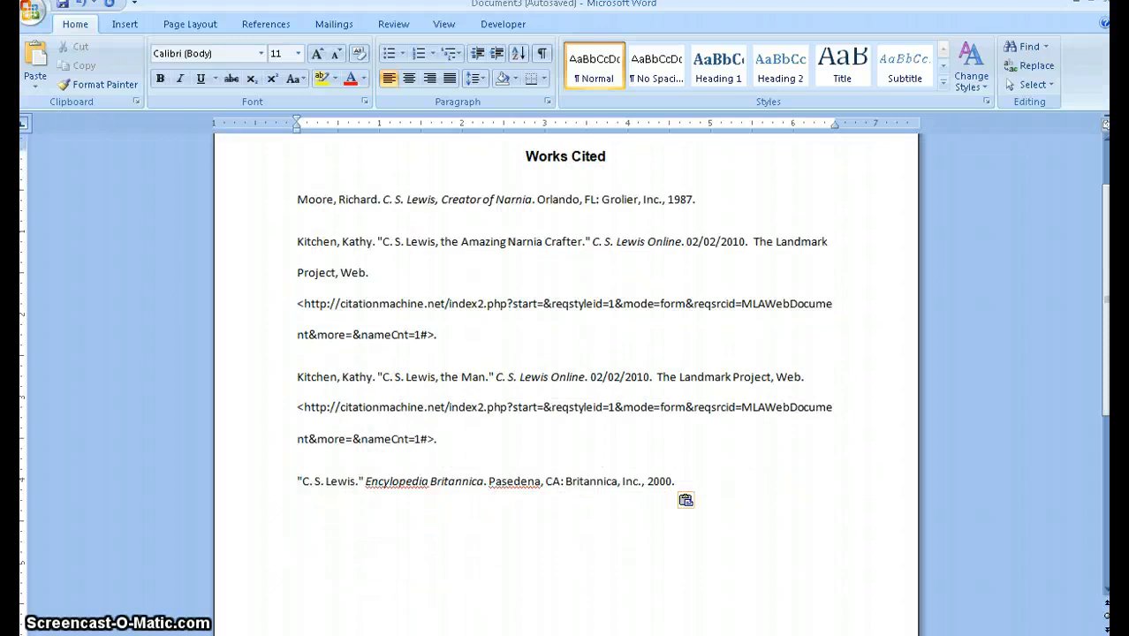
scroll(565, 380, up, 1)
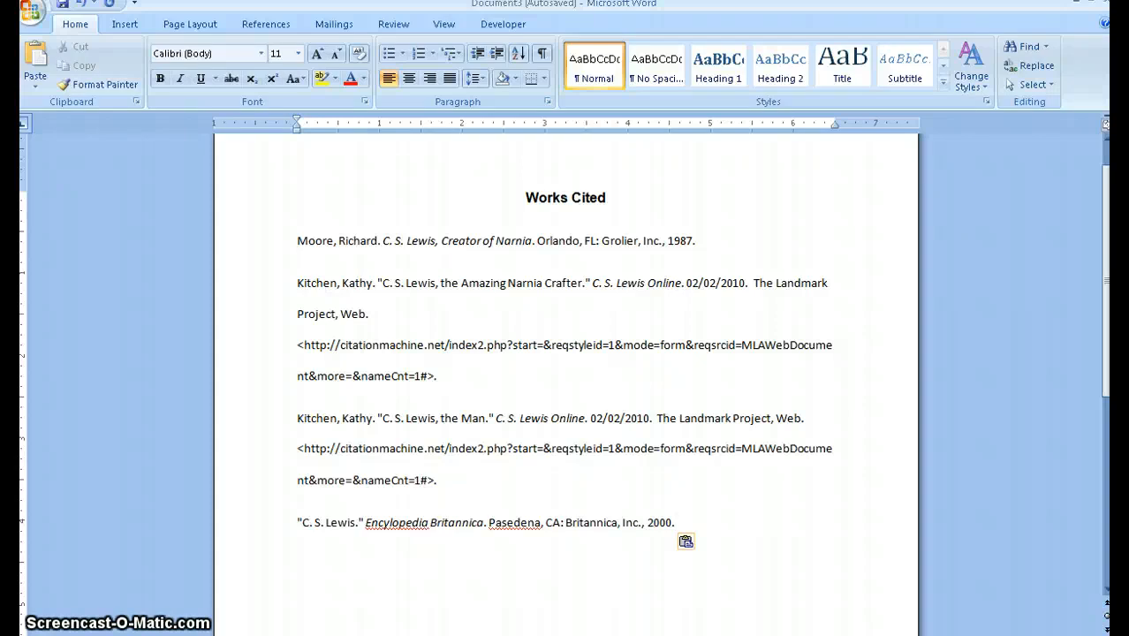
Step: Set the font of all four citation entries to Arial, size 12
drag(297, 240, 682, 552)
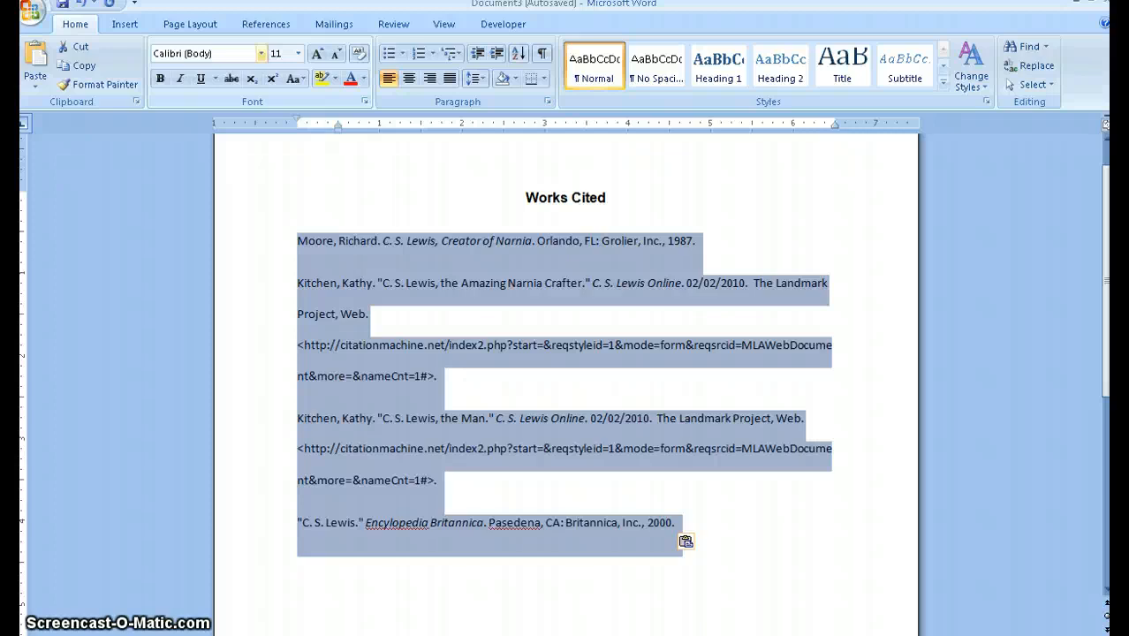
click(261, 53)
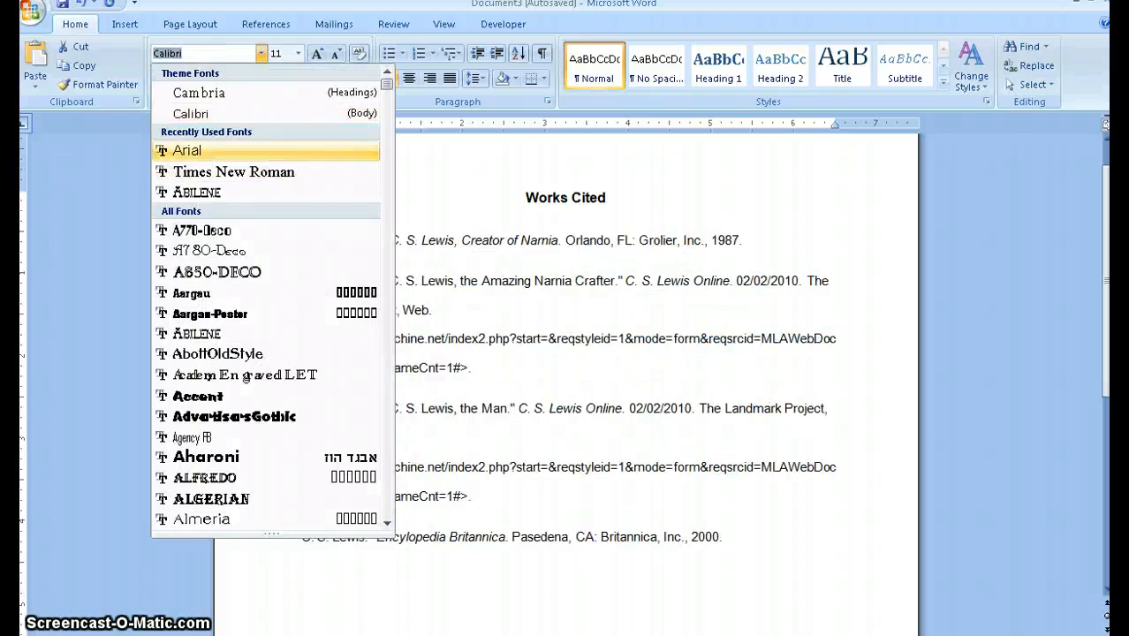
click(185, 147)
click(298, 53)
click(280, 123)
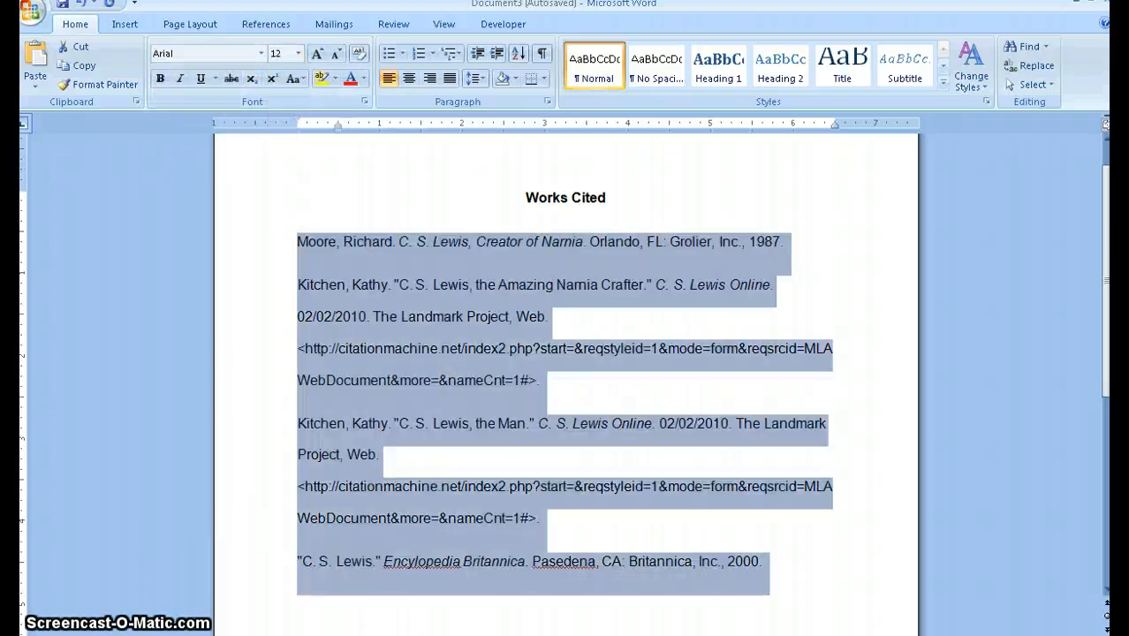
click(456, 380)
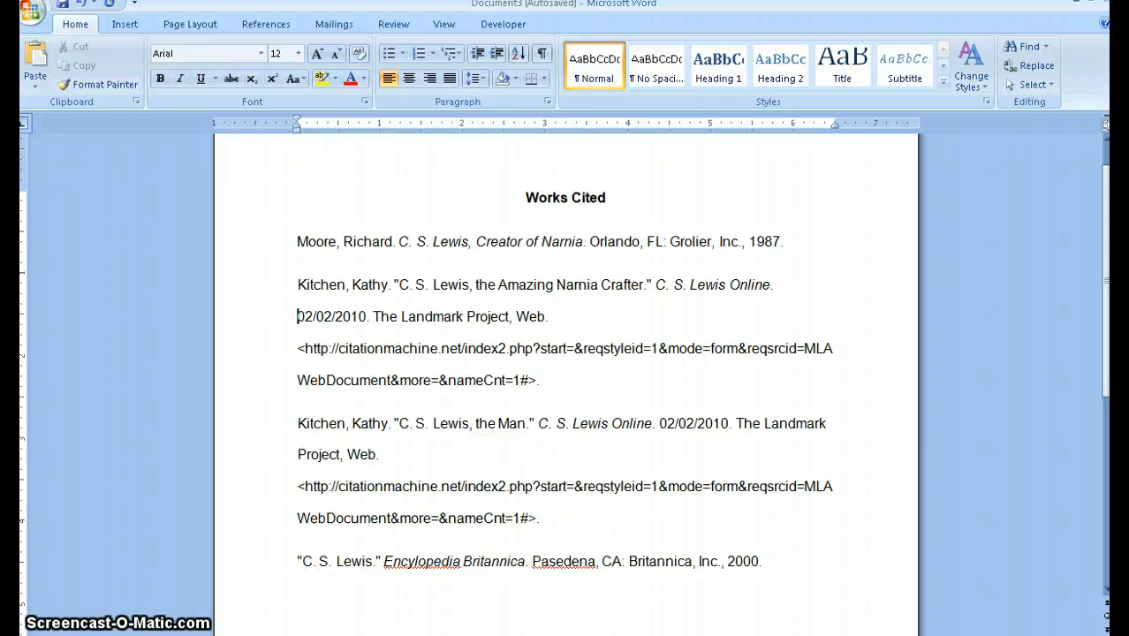
Step: Give all four citation entries a 0.5-inch hanging indent
drag(297, 316, 543, 402)
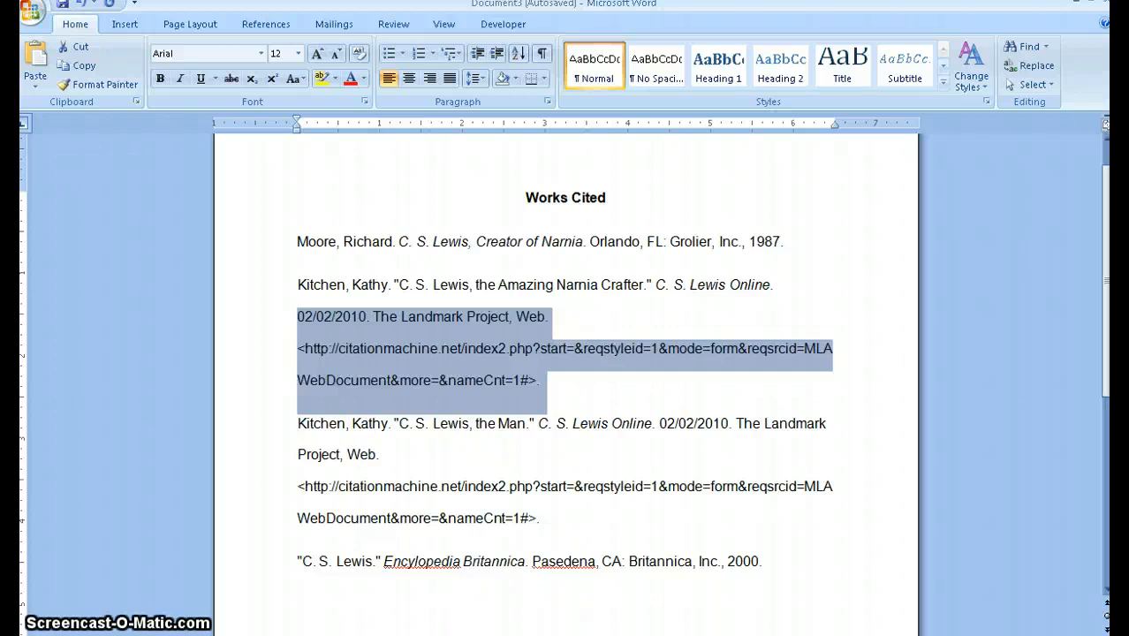
drag(764, 562, 297, 242)
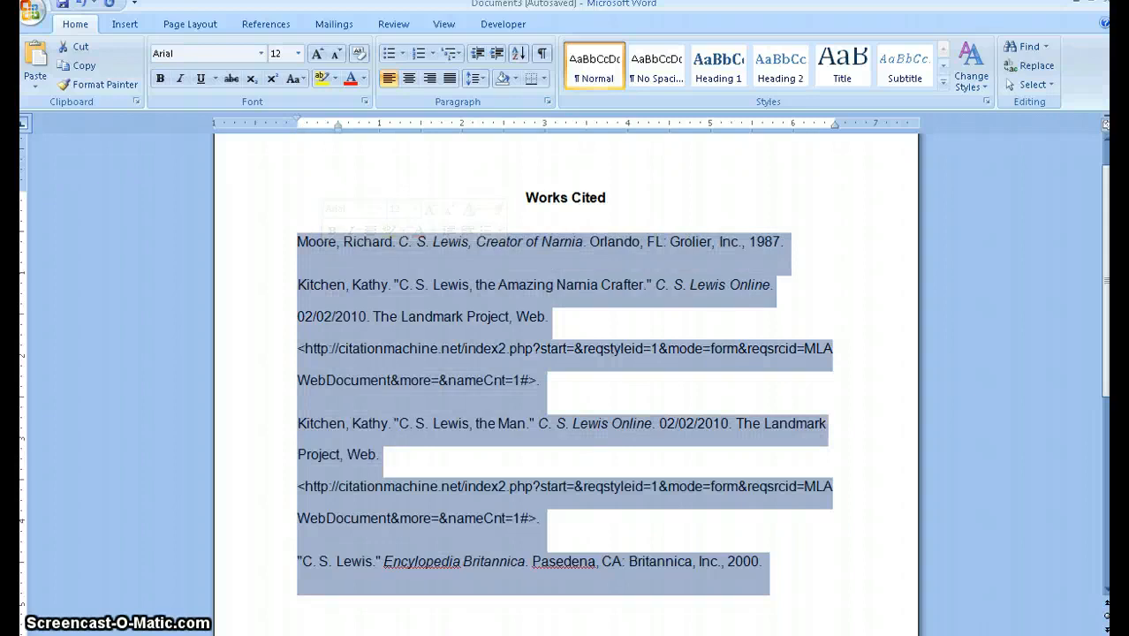
drag(338, 126, 297, 126)
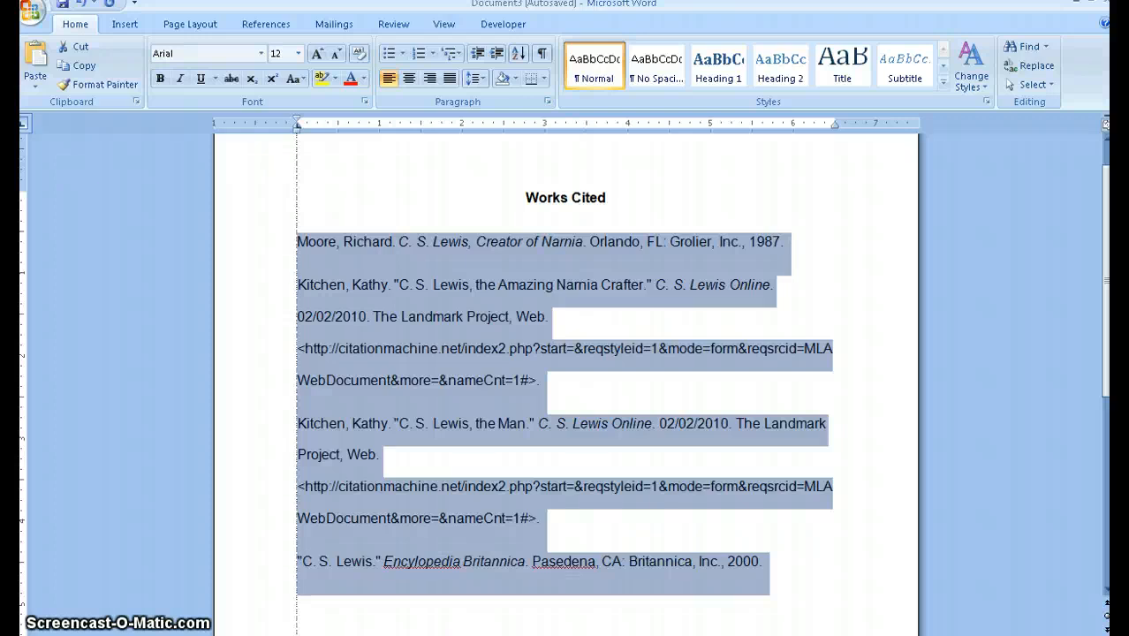
click(305, 125)
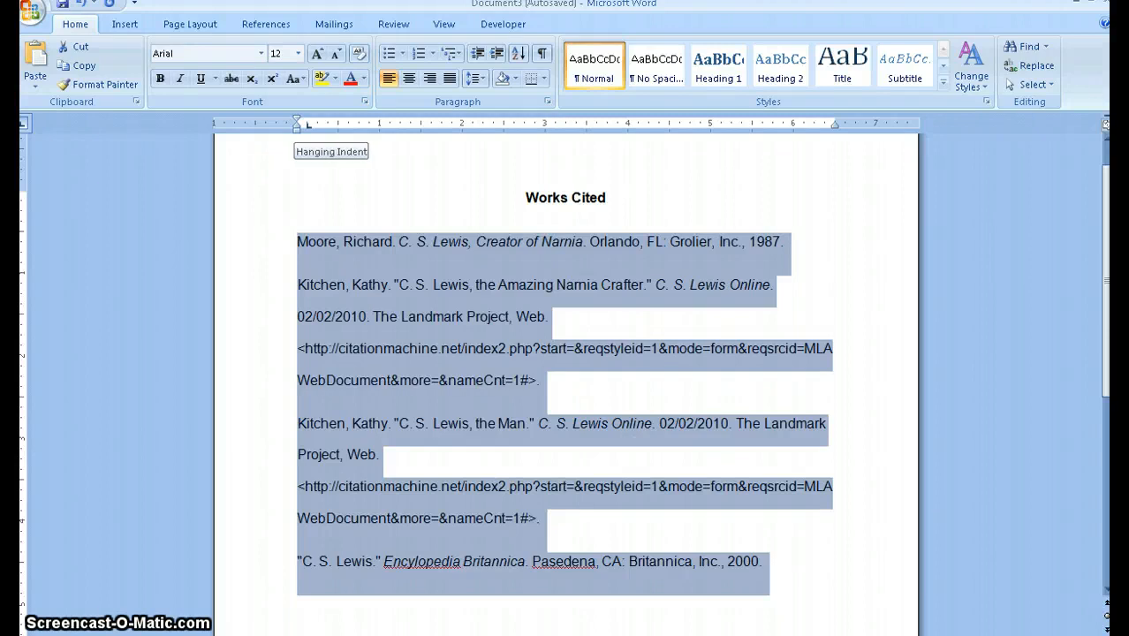
drag(297, 126, 338, 127)
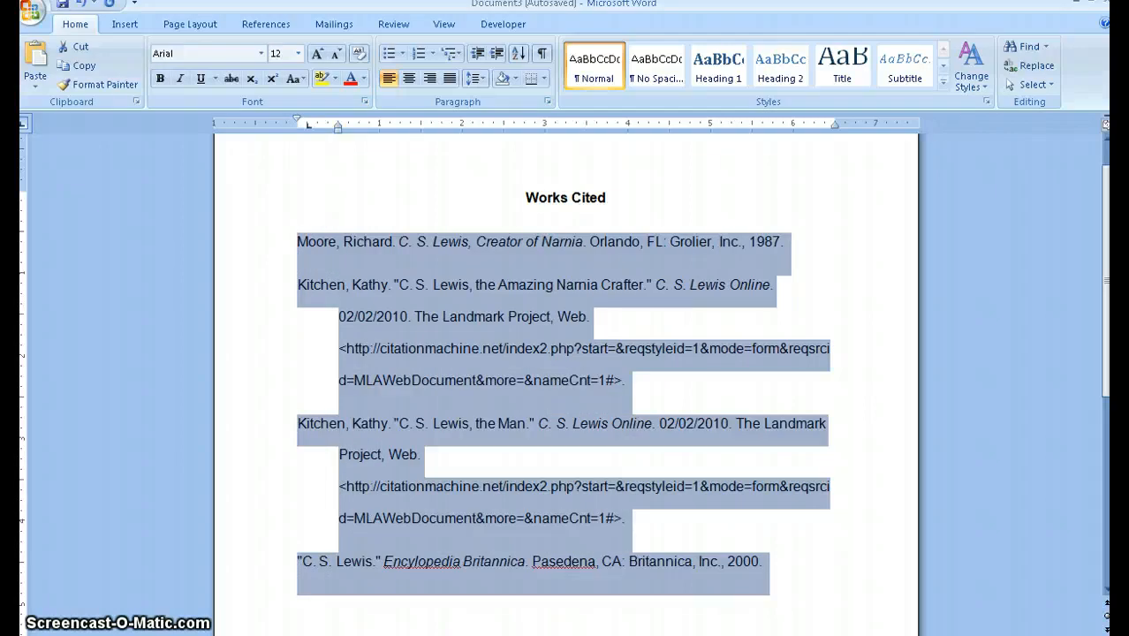
click(339, 349)
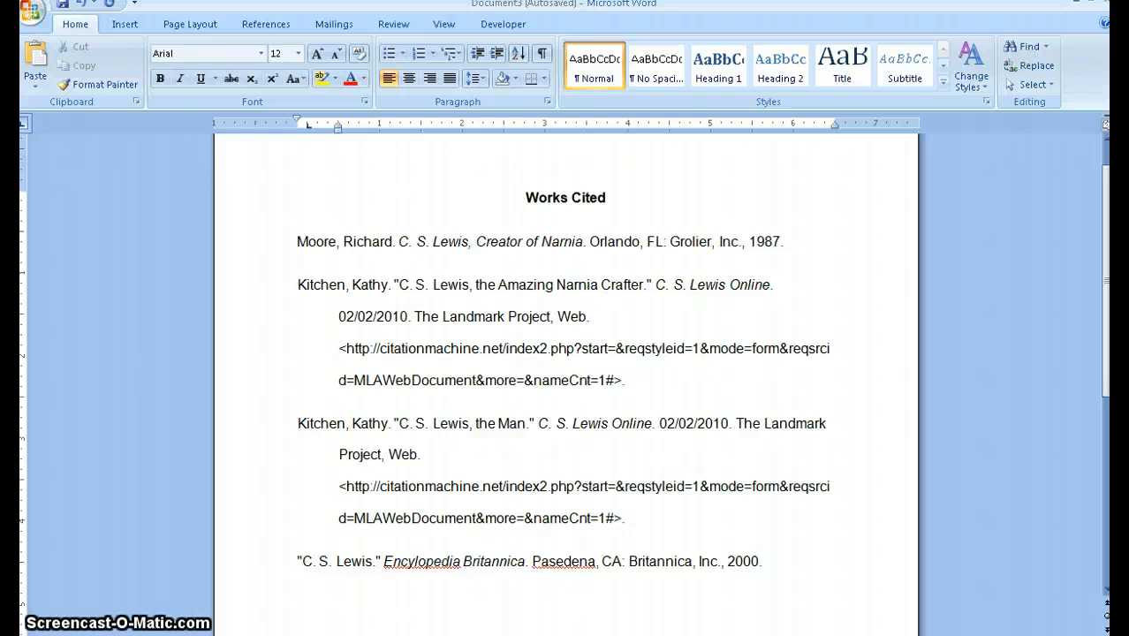
Step: Alphabetize the entries by moving the encyclopedia citation to the start of the list and the 1987 book citation to the end
drag(763, 563, 297, 564)
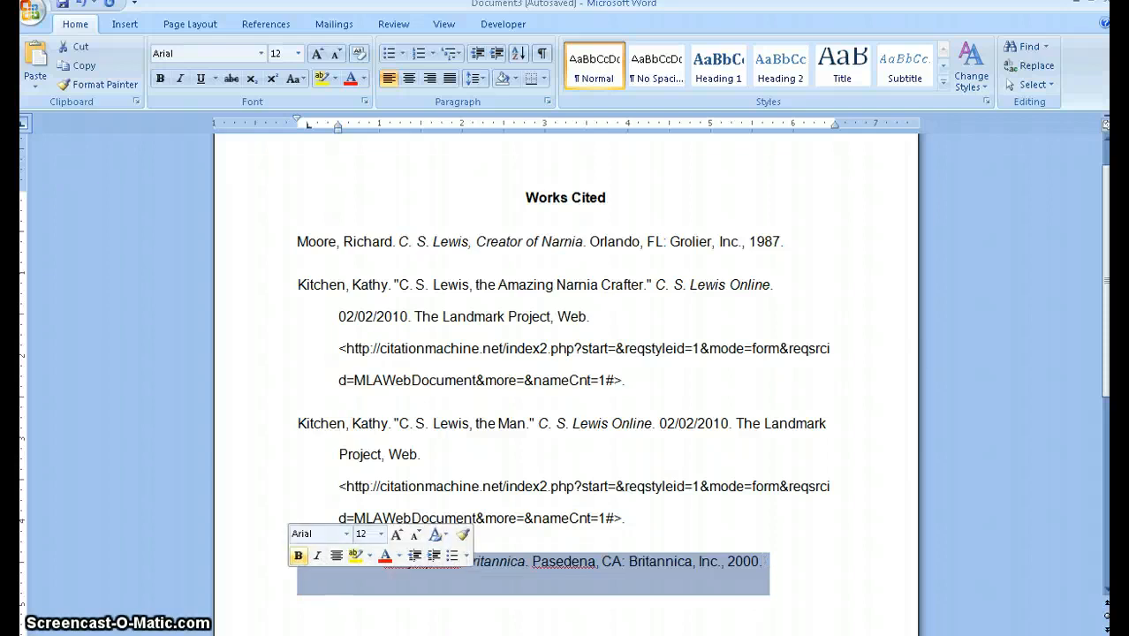
drag(436, 487, 298, 242)
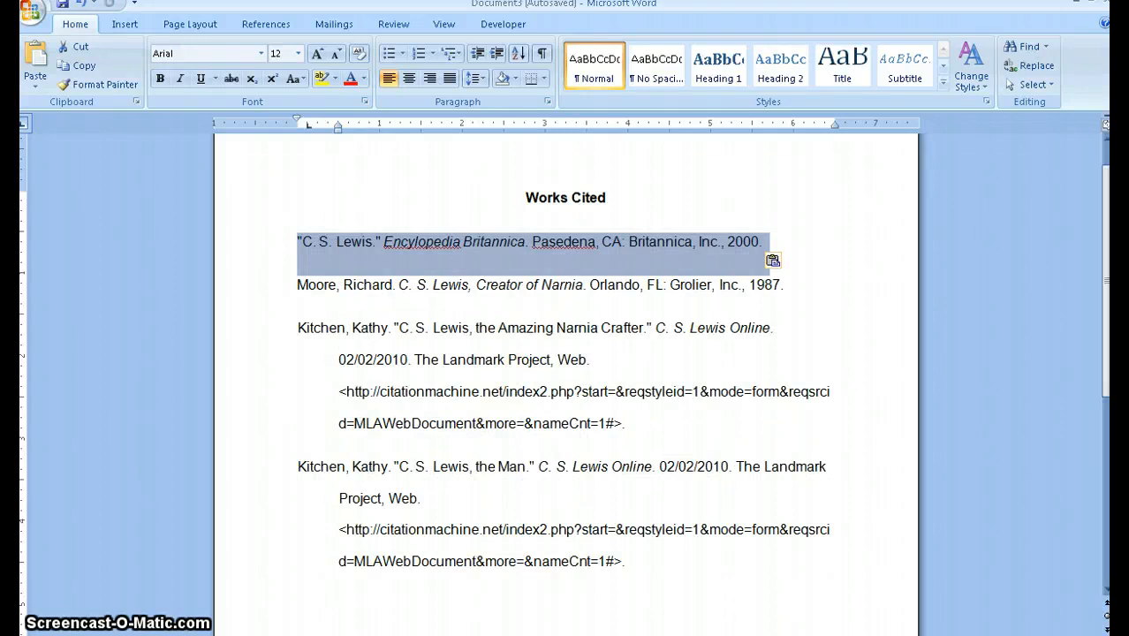
drag(297, 285, 789, 286)
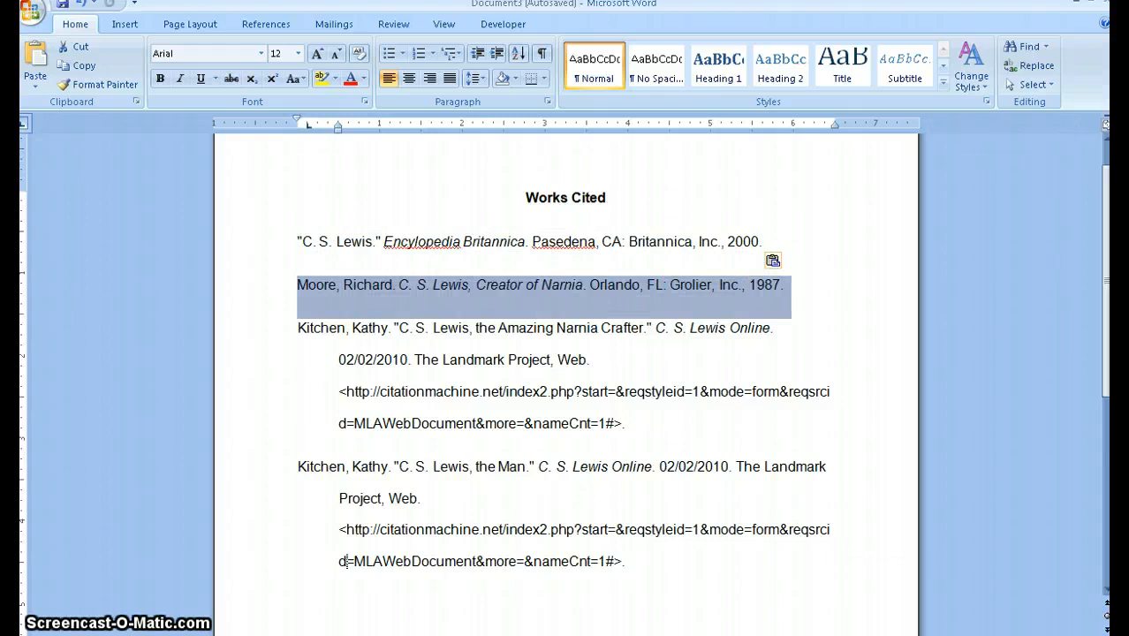
drag(347, 562, 297, 601)
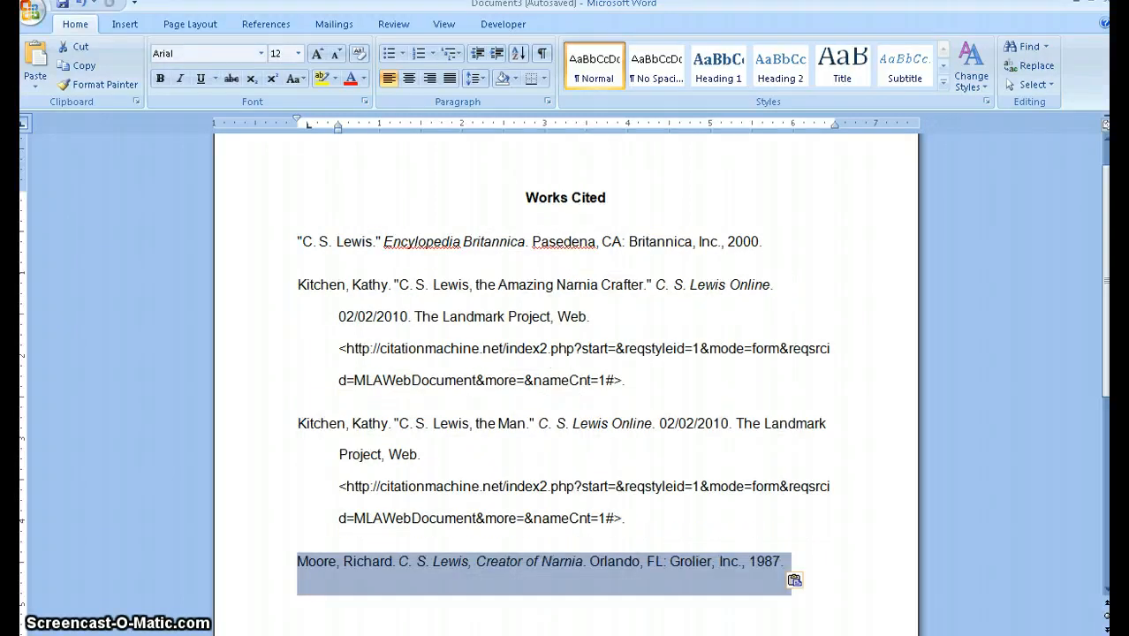
click(355, 518)
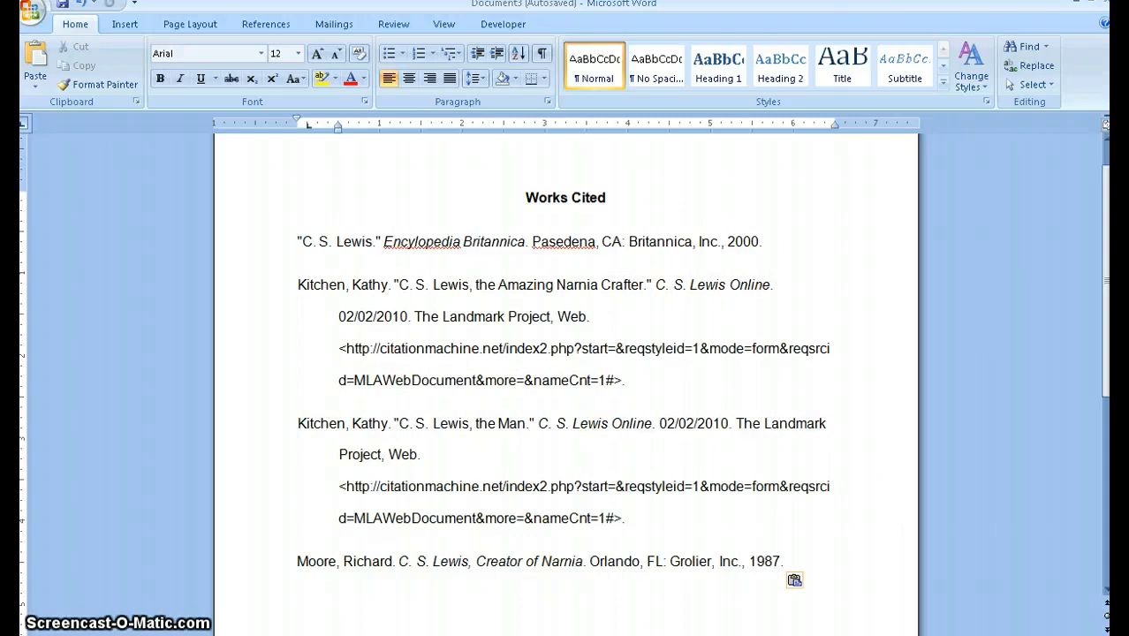
Step: Copy the Works Cited heading together with all four citations
drag(527, 198, 791, 564)
right_click(517, 373)
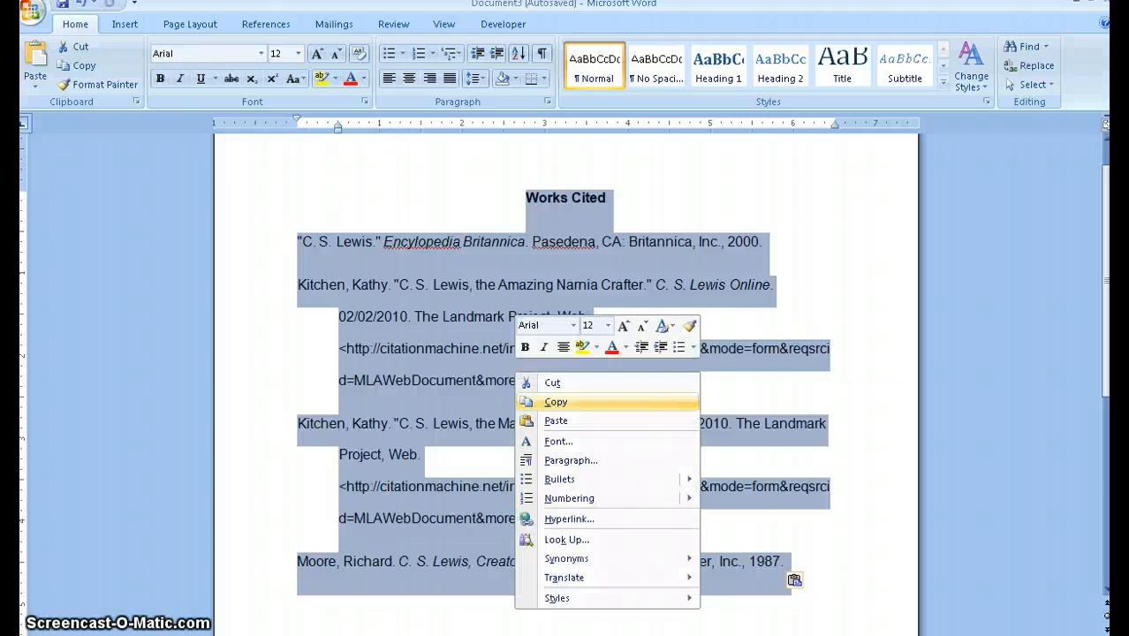
click(557, 402)
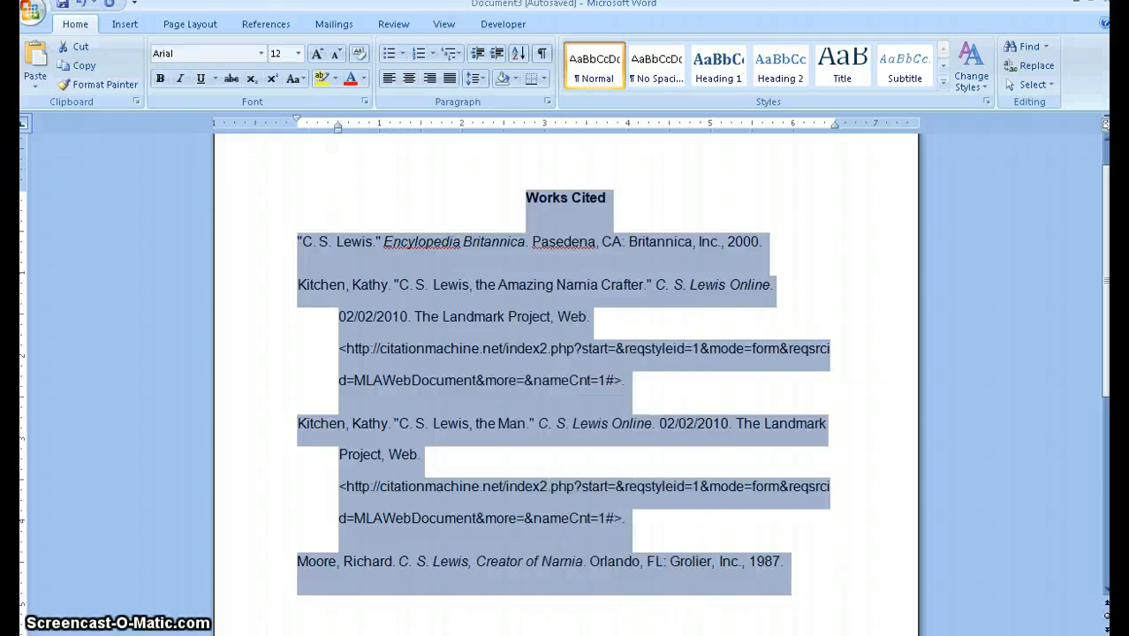
Step: Switch to the research paper document and insert a page break after its last paragraph
key(alt+Tab)
key(ctrl+Return)
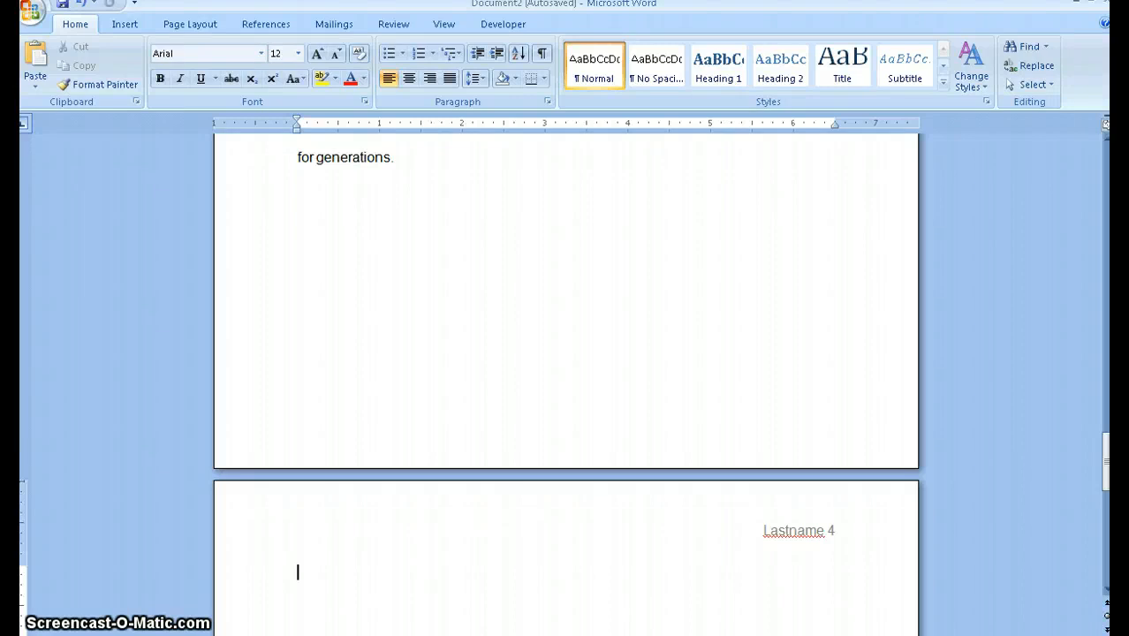
scroll(446, 556, down, 1)
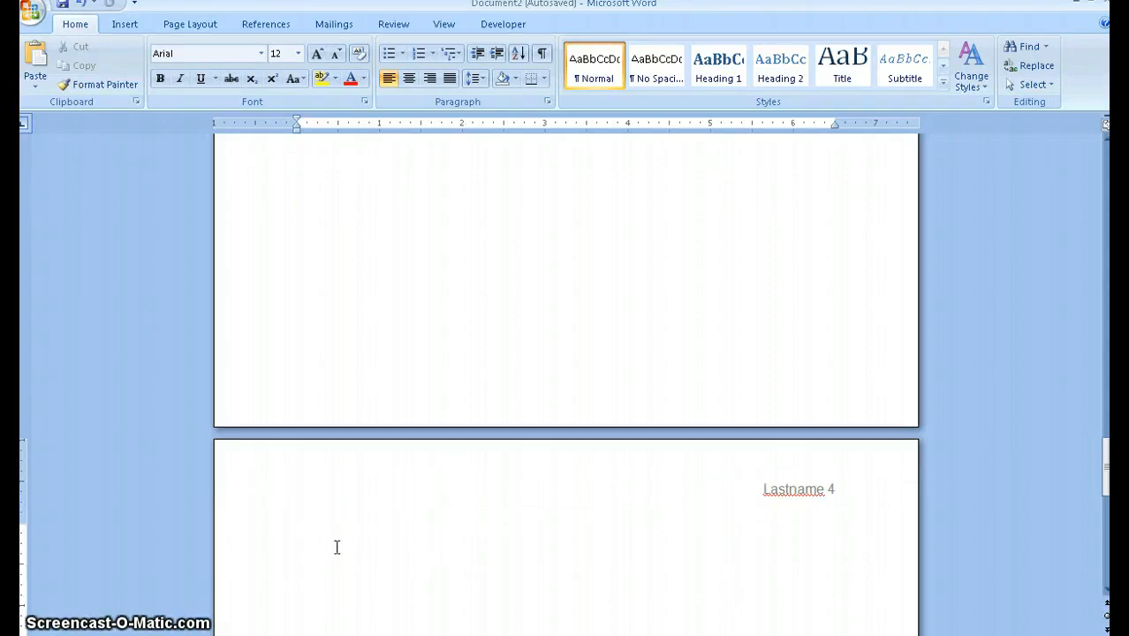
scroll(336, 548, down, 2)
scroll(415, 513, up, 8)
scroll(414, 513, up, 6)
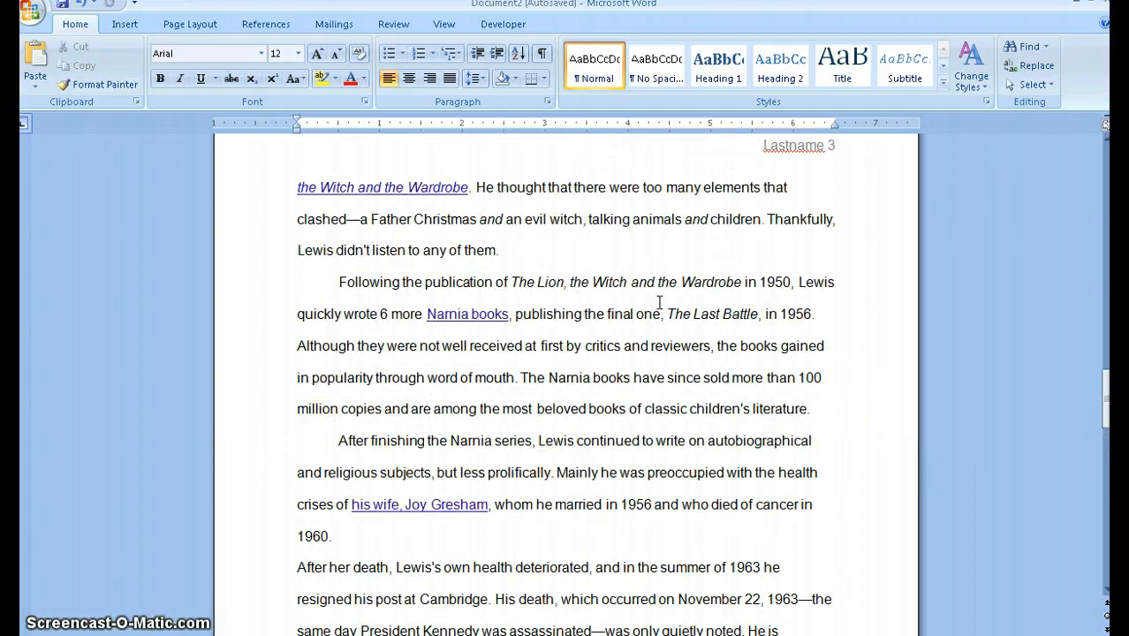
scroll(420, 427, down, 4)
scroll(421, 428, down, 12)
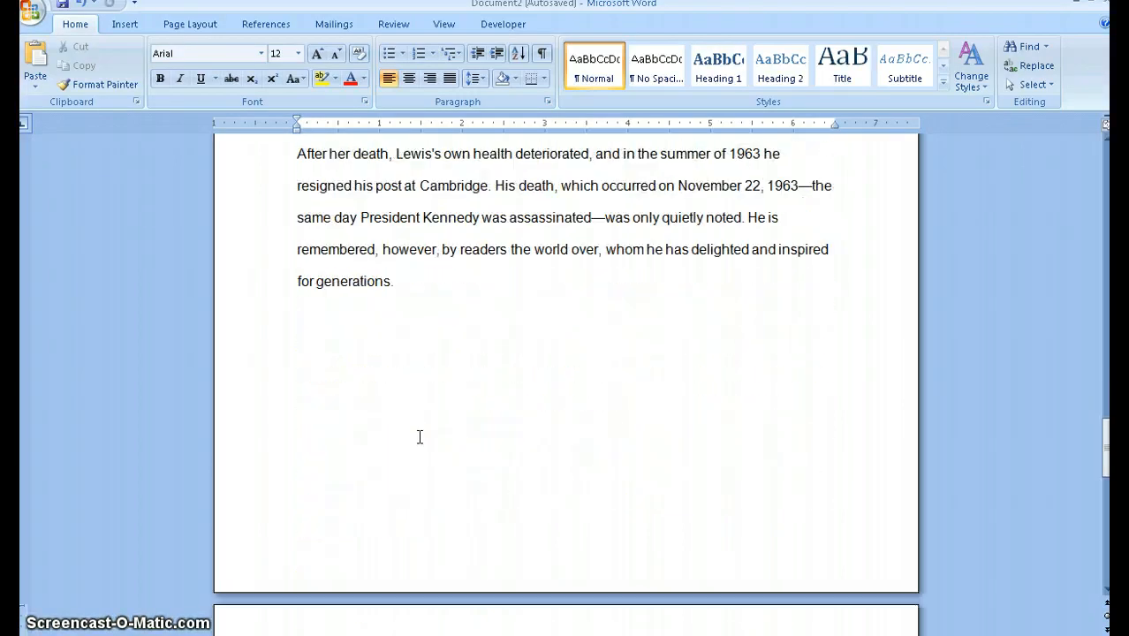
Step: Paste the copied Works Cited content onto the blank page 4 of the research paper
click(419, 439)
scroll(419, 439, down, 2)
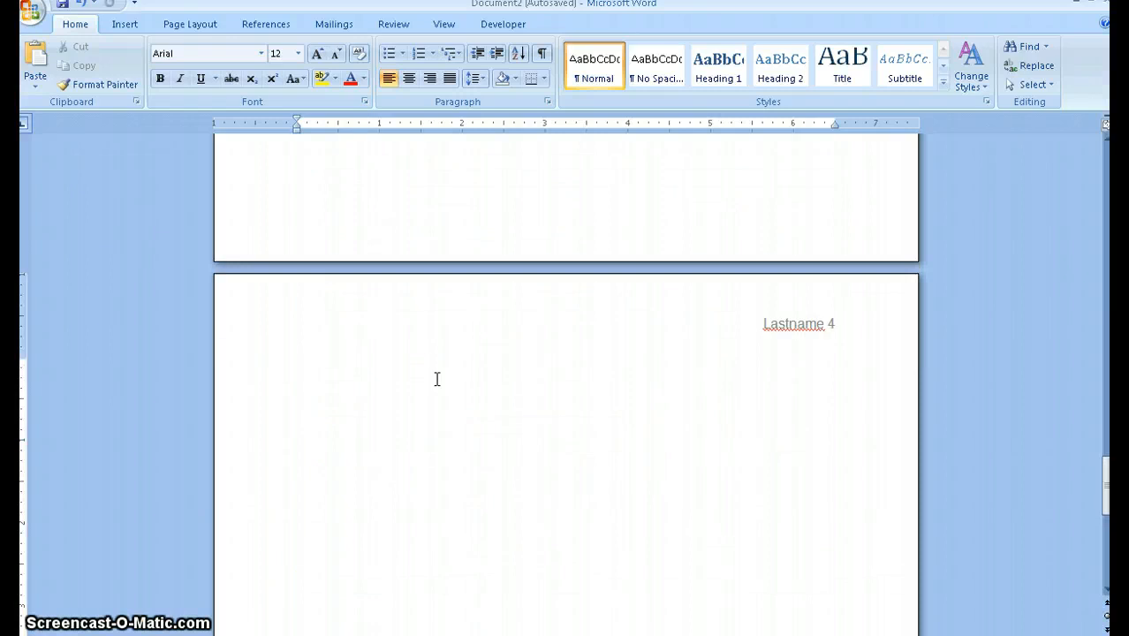
right_click(416, 369)
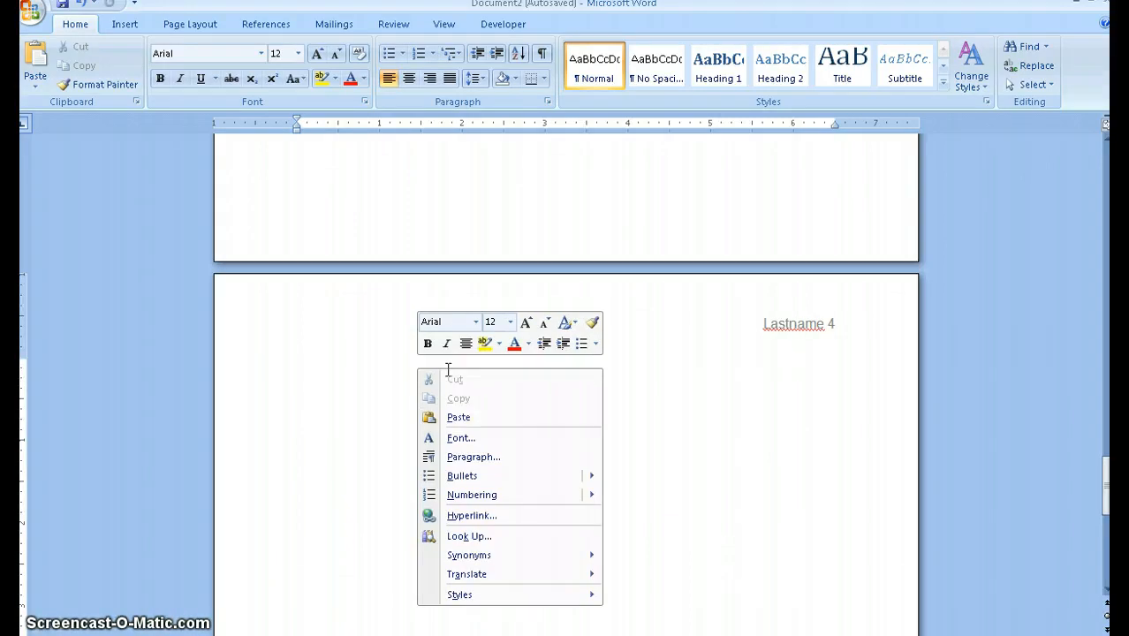
click(458, 417)
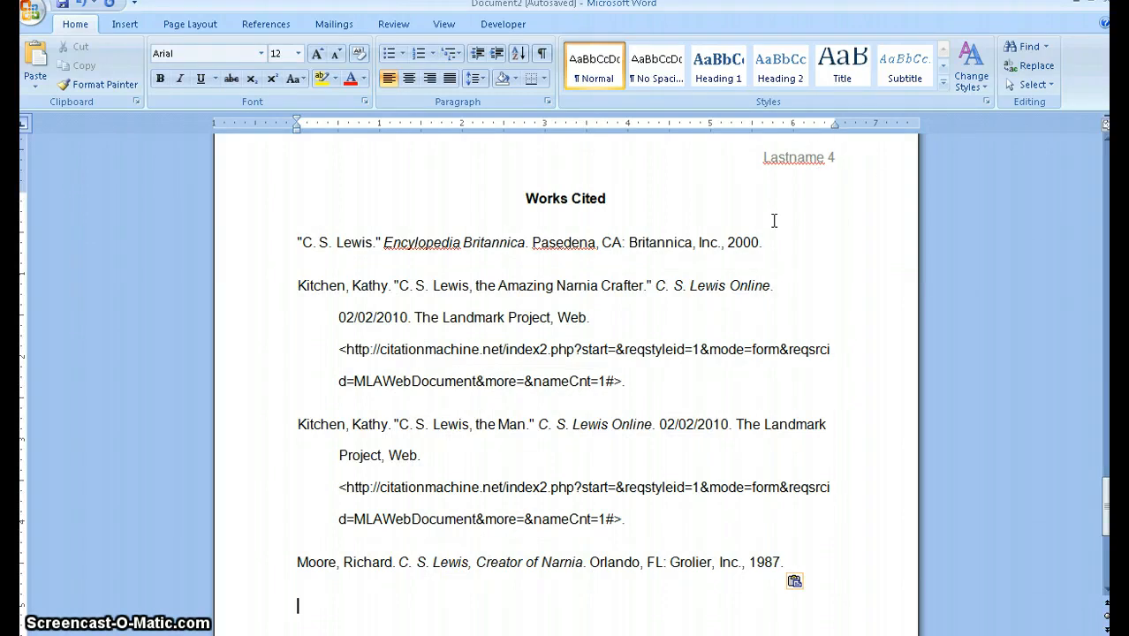
Step: Insert a page break after the last citation to start page 5
scroll(773, 225, down, 8)
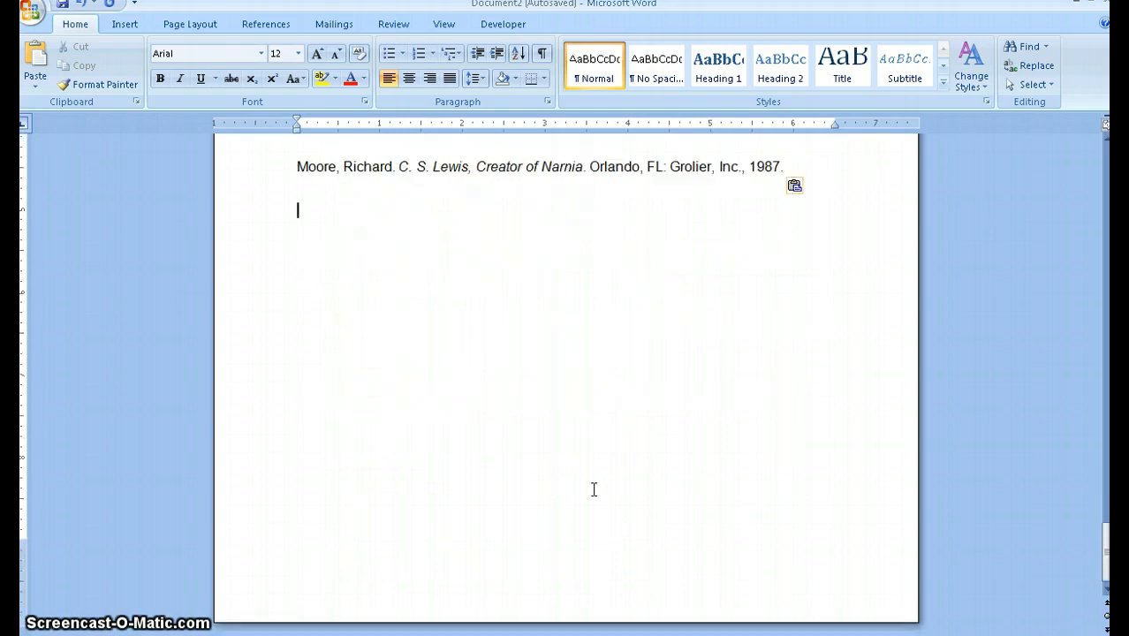
key(ctrl+Return)
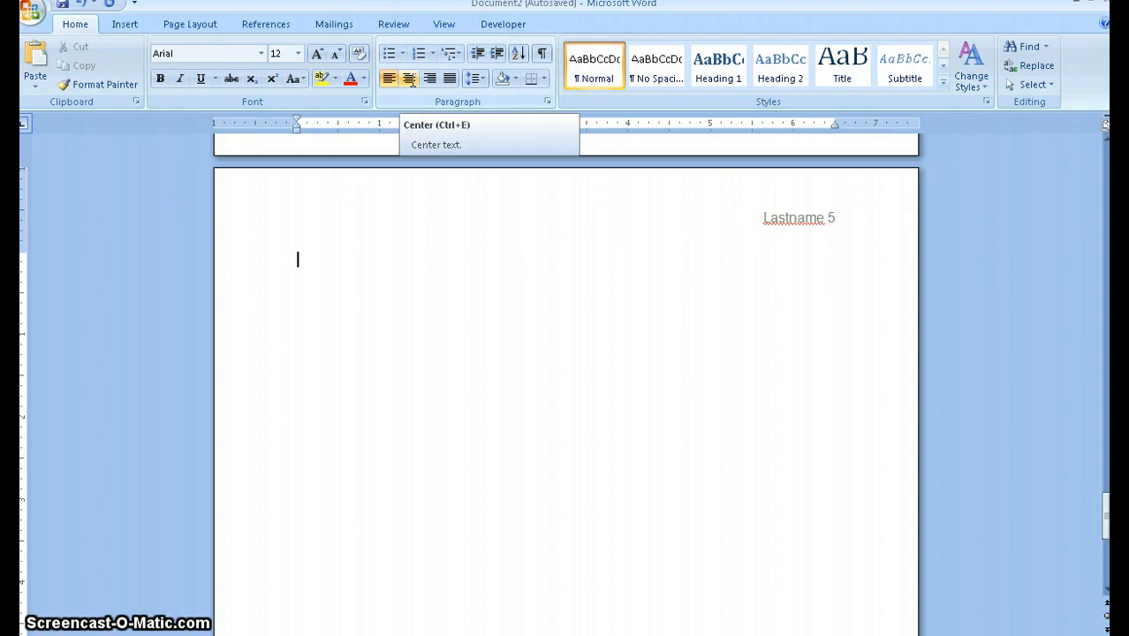
scroll(377, 188, up, 5)
scroll(376, 188, up, 8)
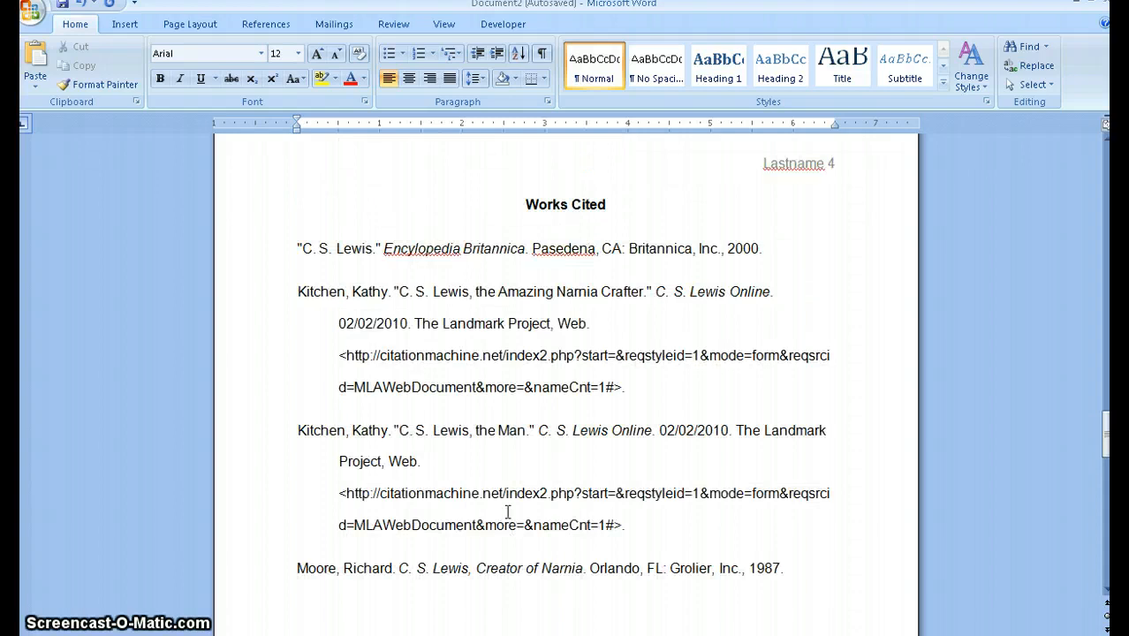
scroll(508, 512, down, 3)
scroll(507, 510, down, 3)
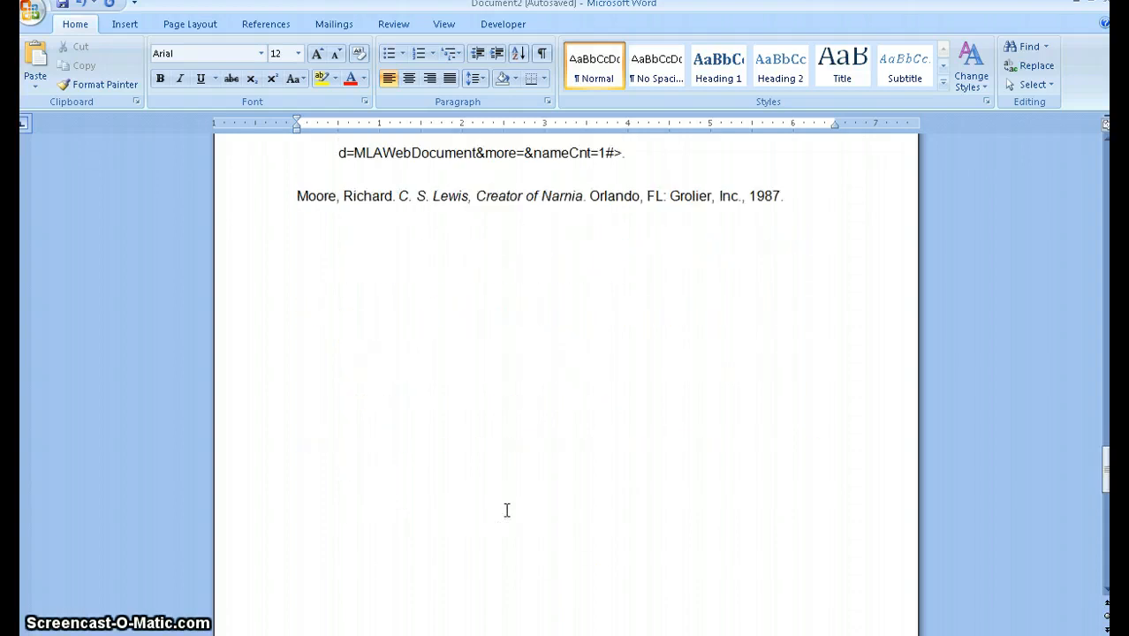
scroll(506, 512, down, 5)
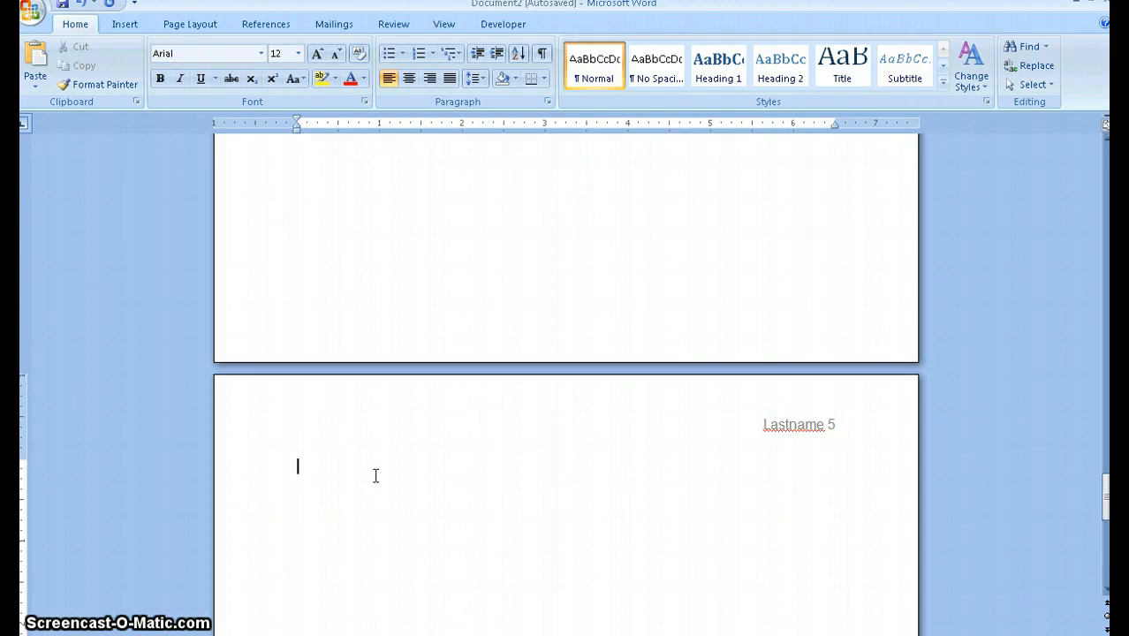
Step: Add the heading "Outline" on the new page, centered and bold
click(409, 78)
text(O)
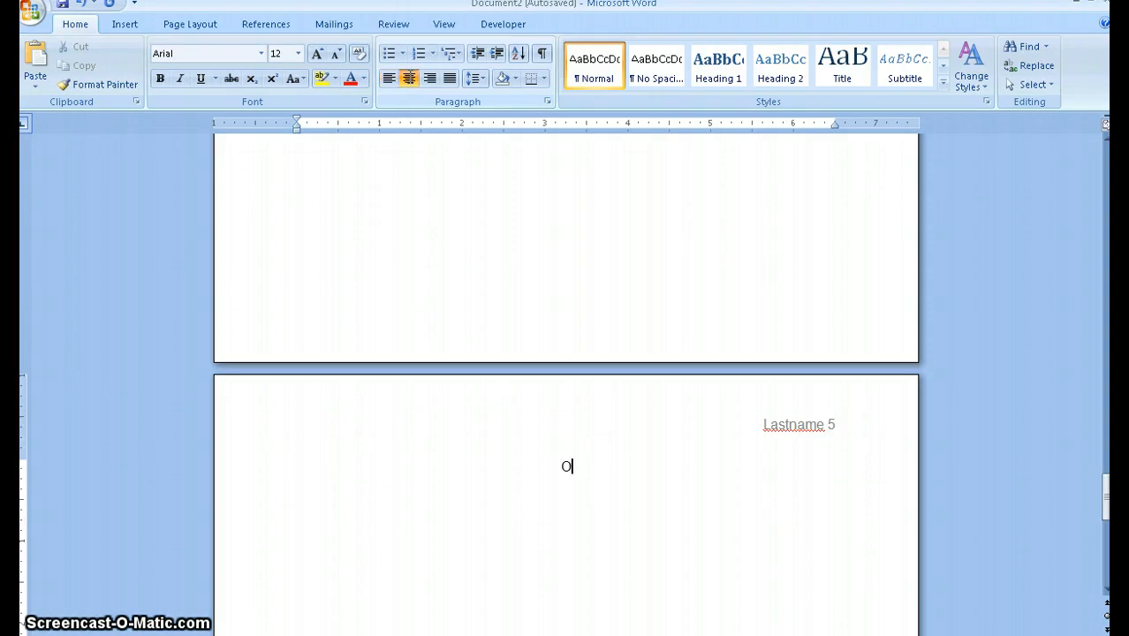
text(utline)
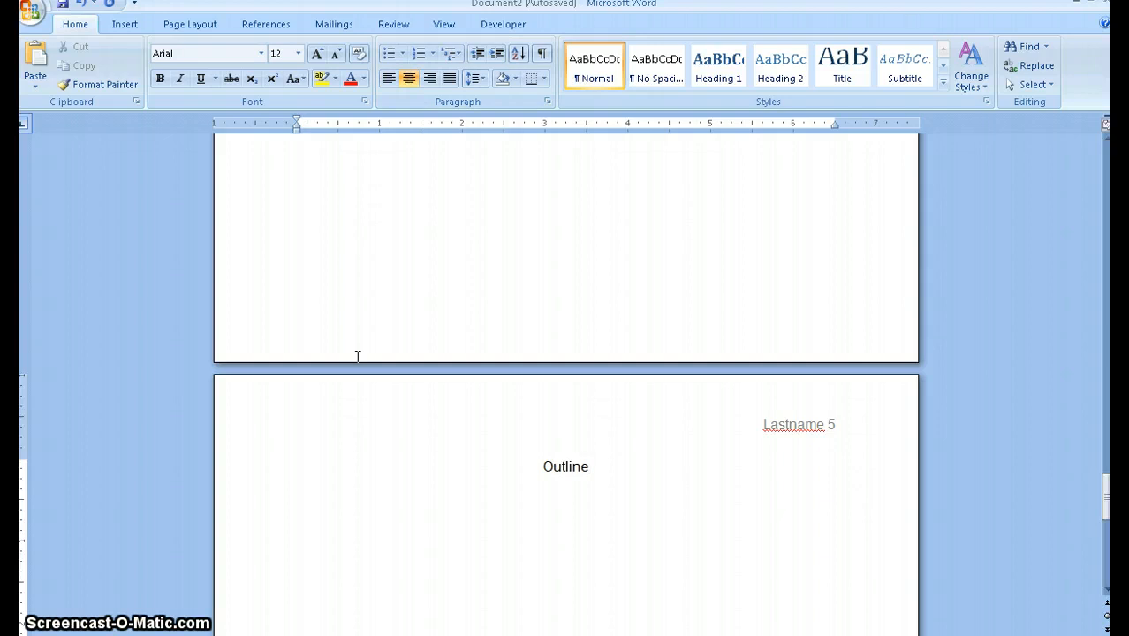
triple_click(581, 467)
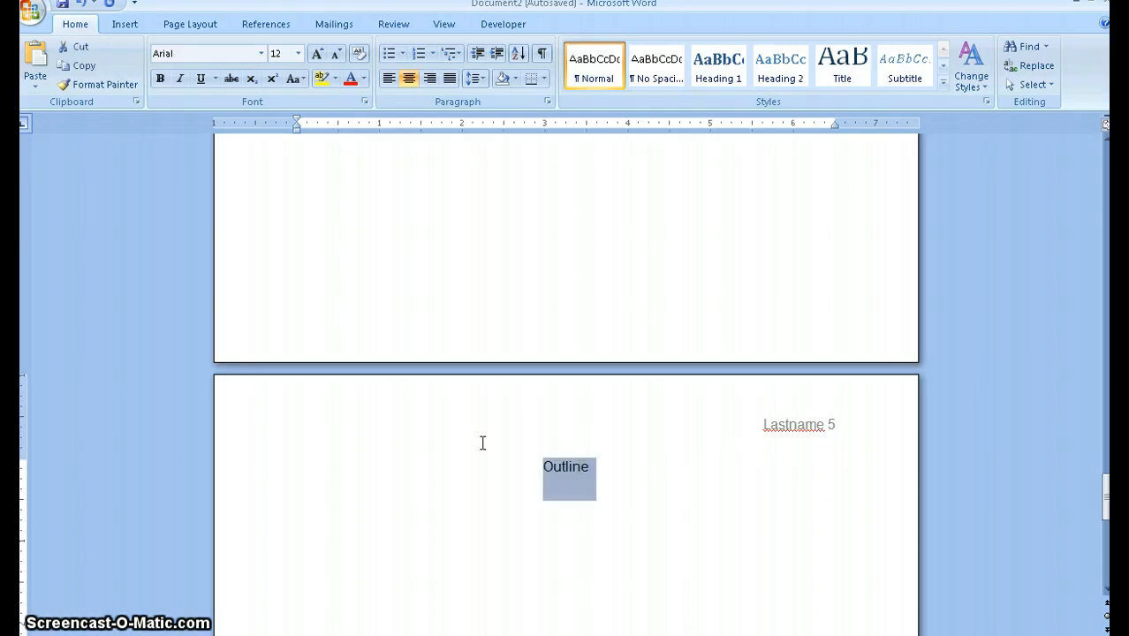
right_click(582, 472)
click(594, 516)
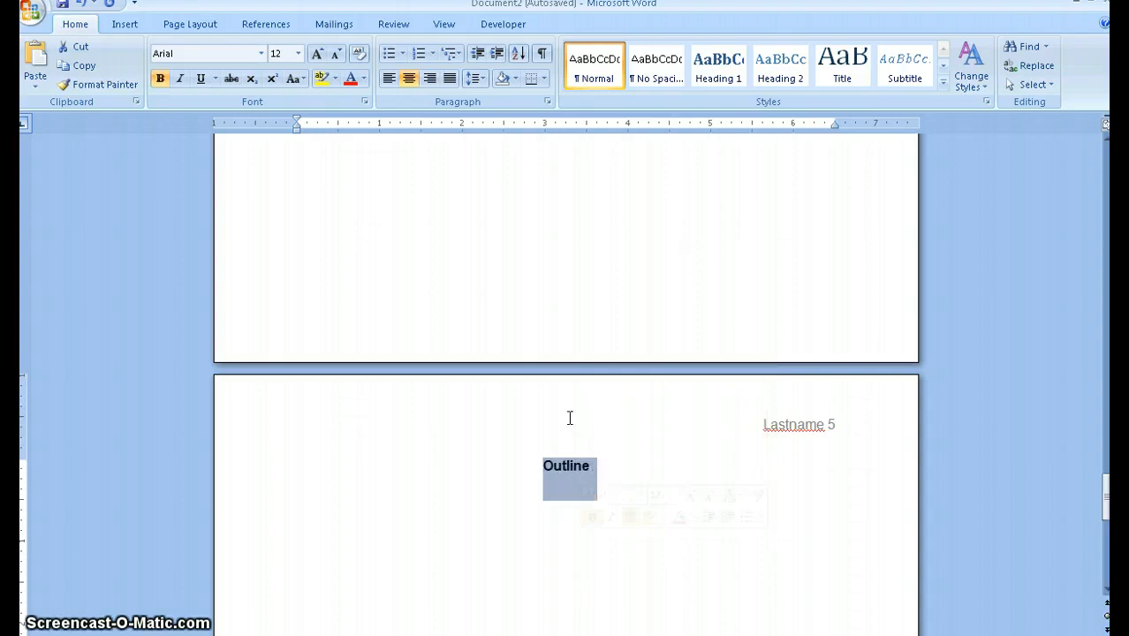
click(576, 468)
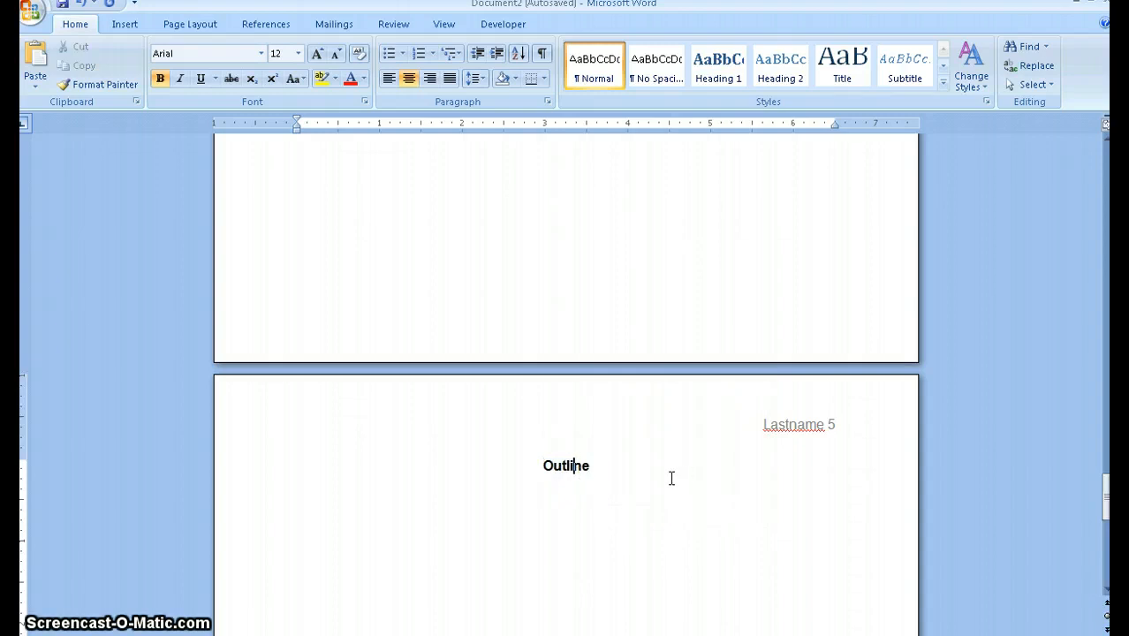
Step: Set up a print job limited to pages 2-5, and close the print settings without printing
scroll(618, 479, up, 5)
scroll(617, 480, up, 1)
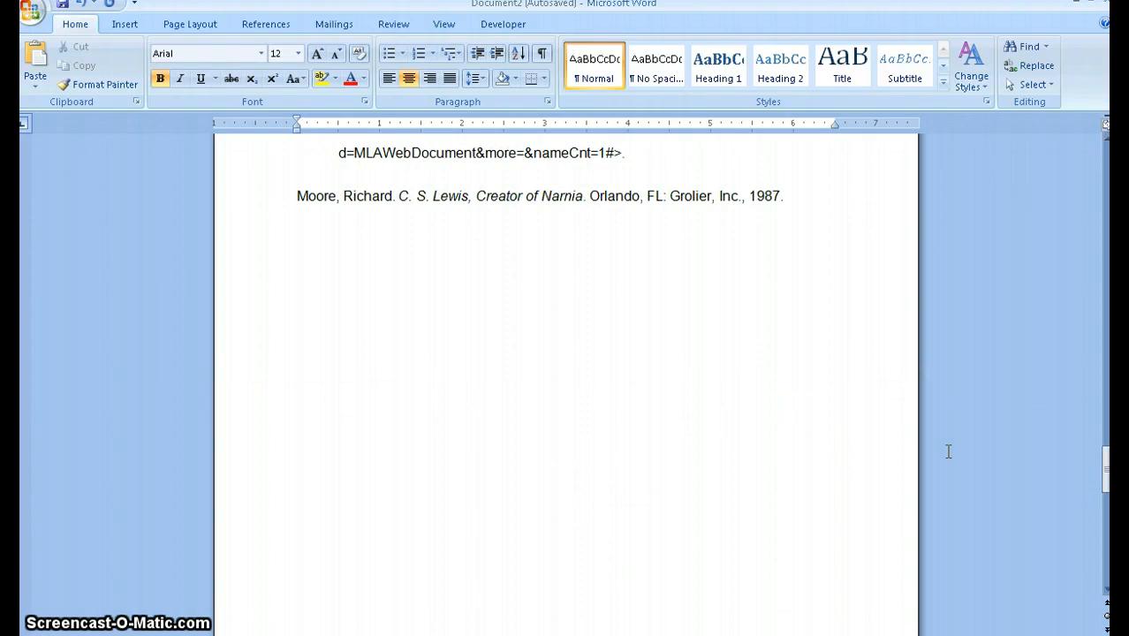
drag(1105, 470, 1105, 168)
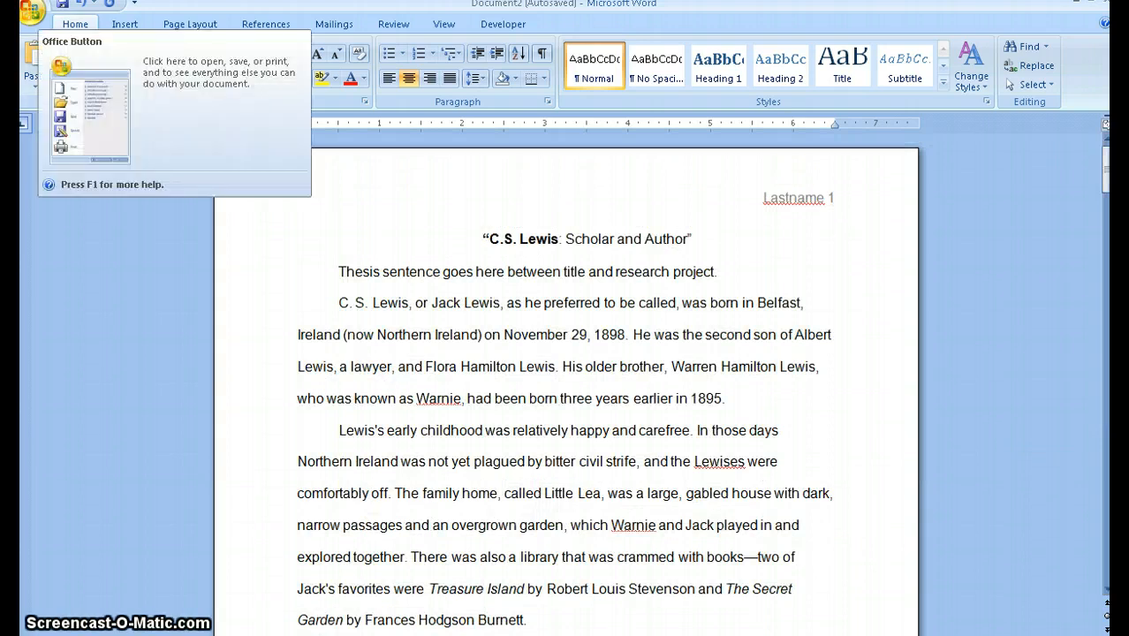
click(32, 11)
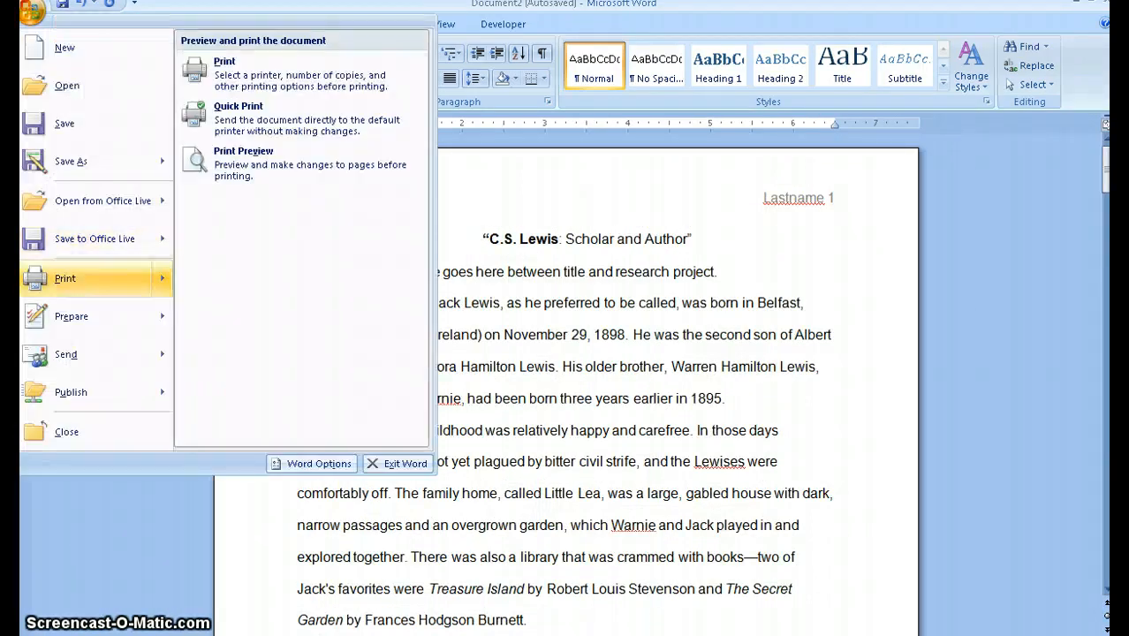
click(88, 278)
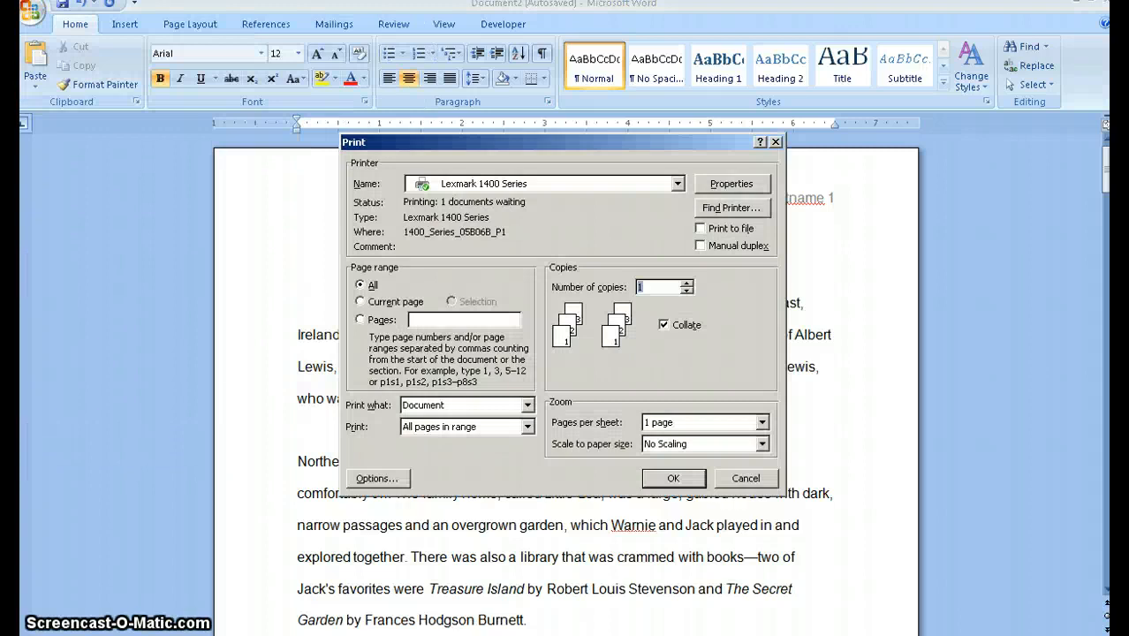
click(460, 320)
text(2-5)
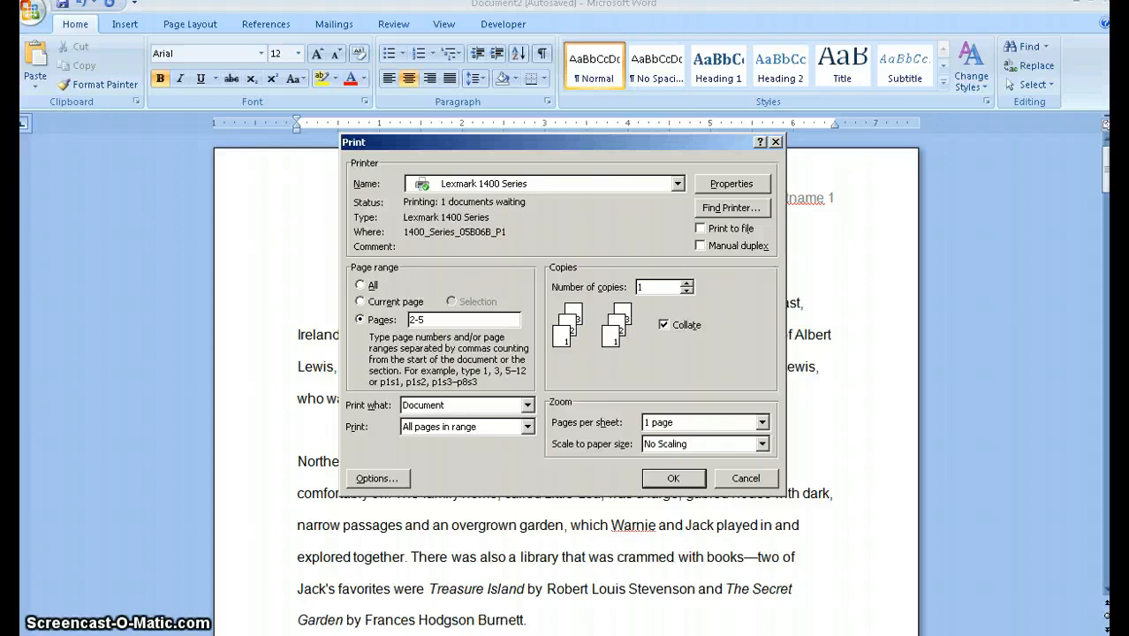
click(746, 478)
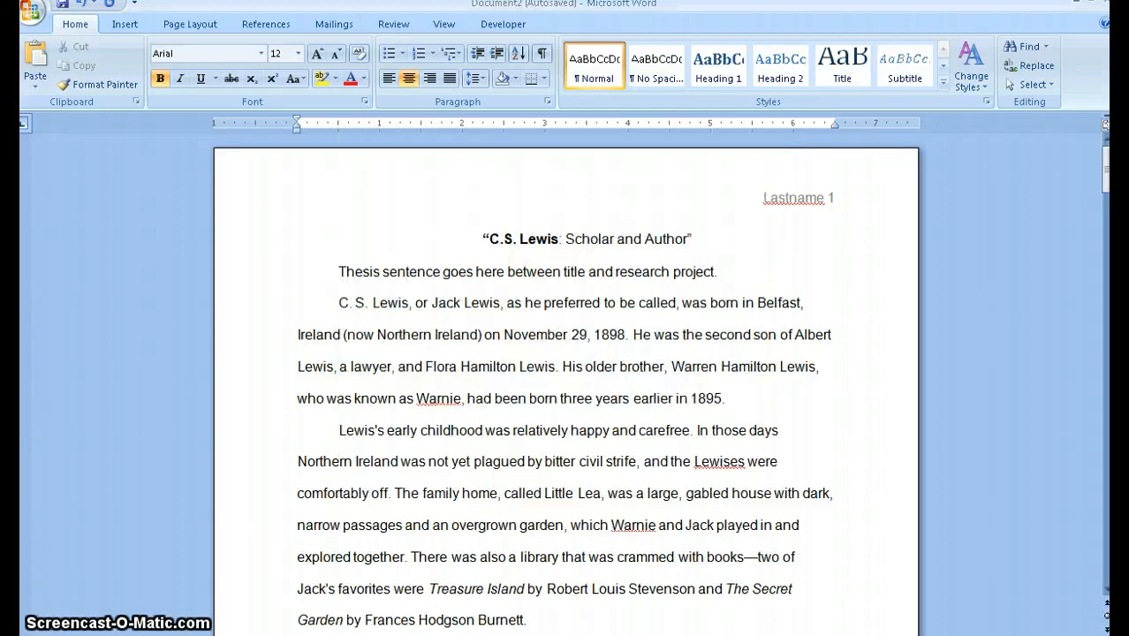